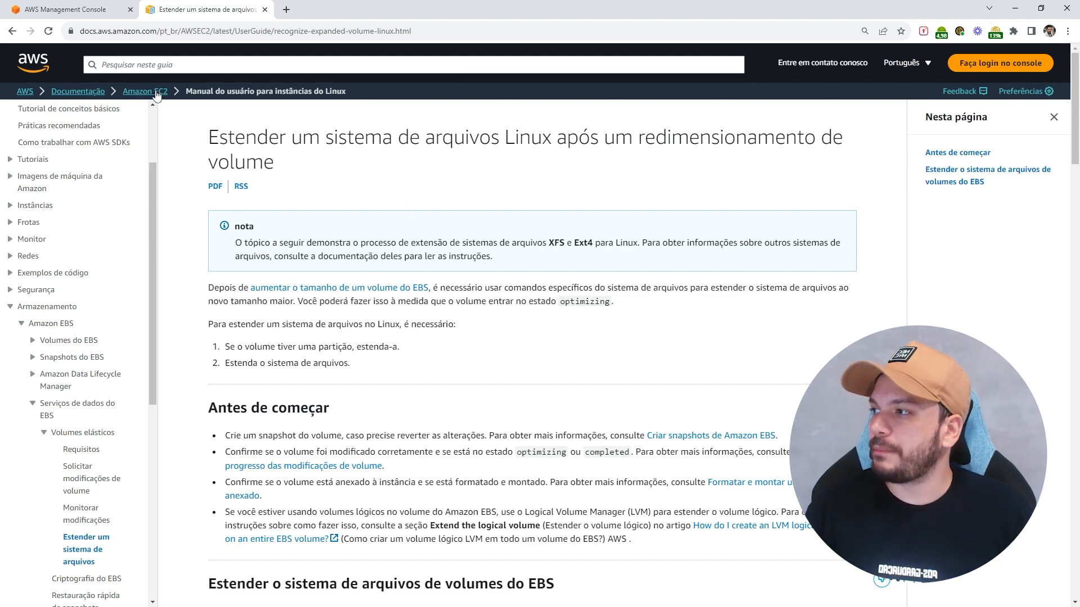
Step: Review the title and the "Antes de começar" prerequisites in the guide to extending a Linux file system after resizing a volume
left_click_drag(208, 137, 488, 139)
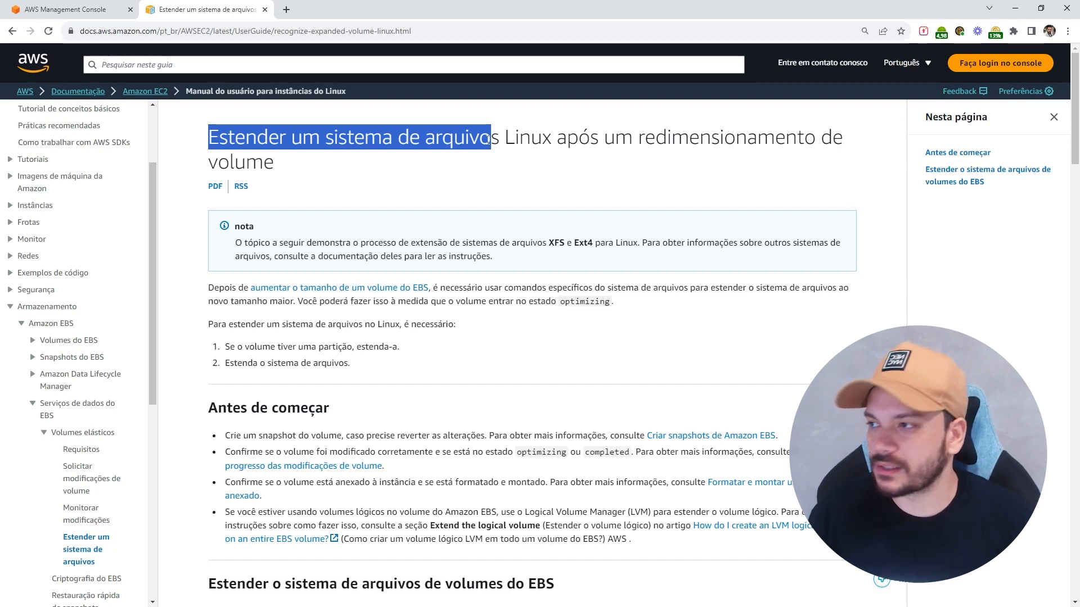
left_click(437, 203)
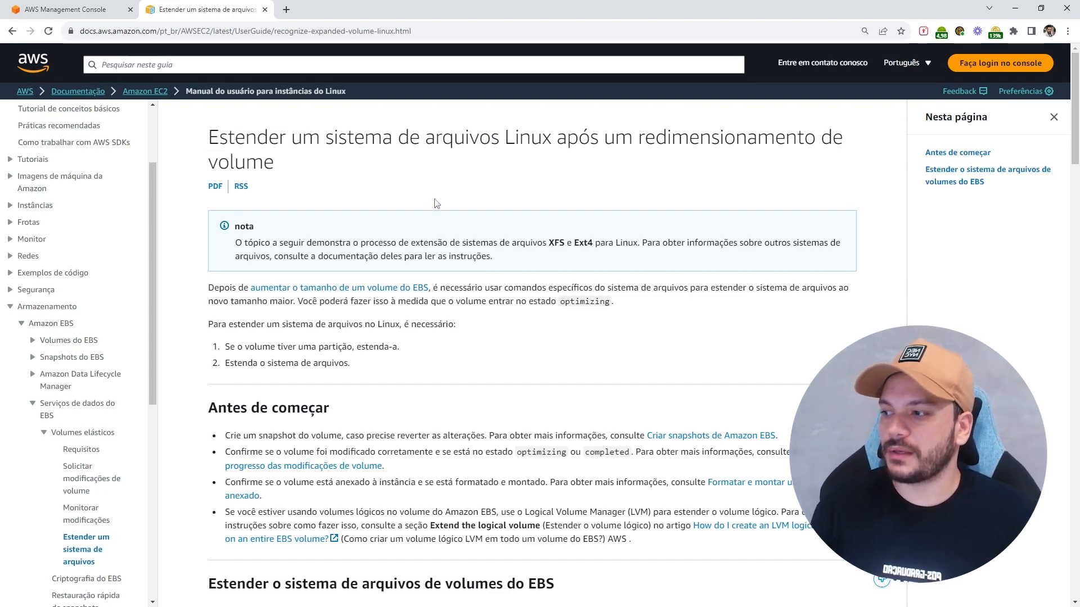
triple_click(327, 408)
scroll(326, 408, "down", 2)
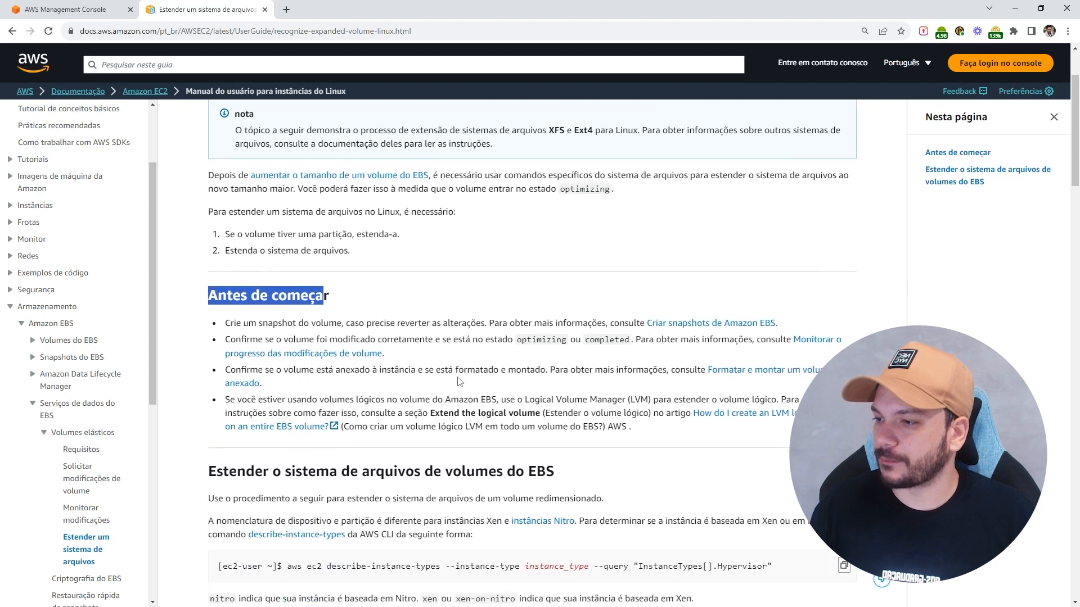
left_click_drag(225, 323, 647, 323)
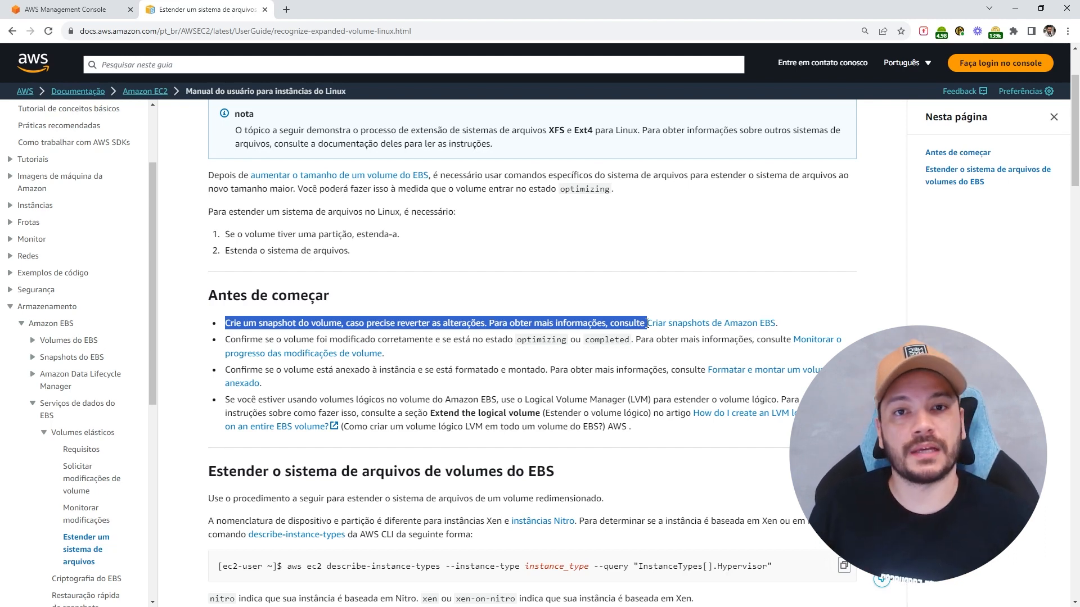
left_click(646, 275)
left_click_drag(642, 322, 238, 329)
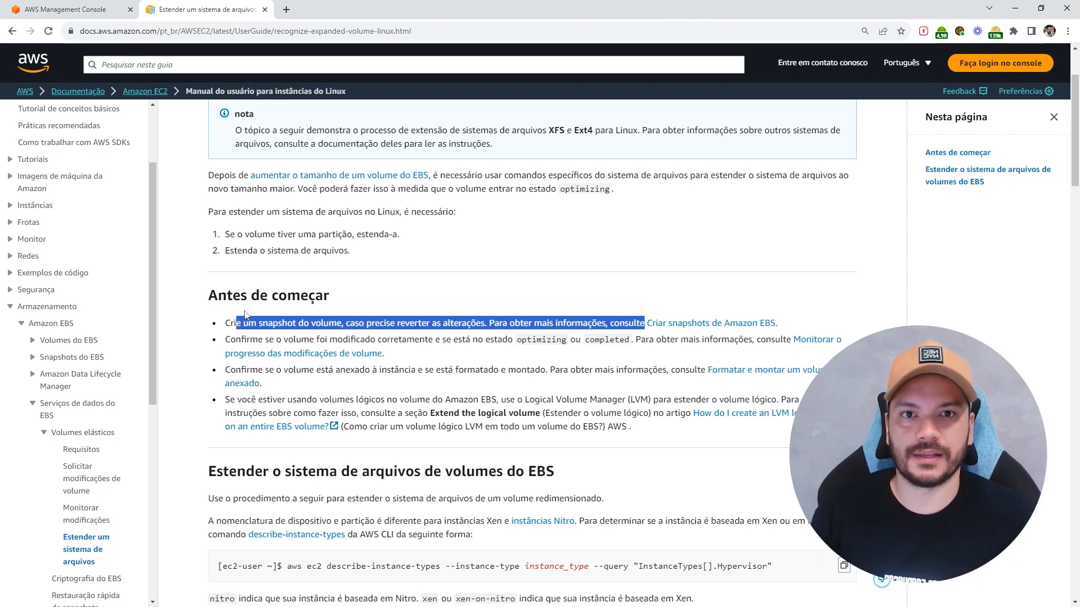
left_click(248, 318)
left_click_drag(231, 340, 729, 349)
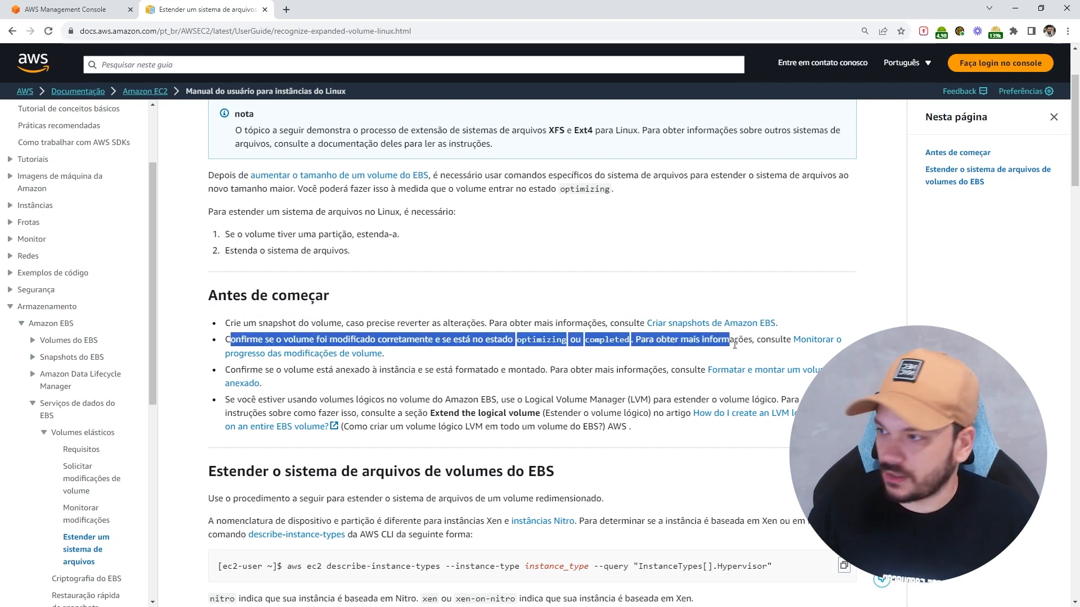
left_click_drag(250, 369, 521, 371)
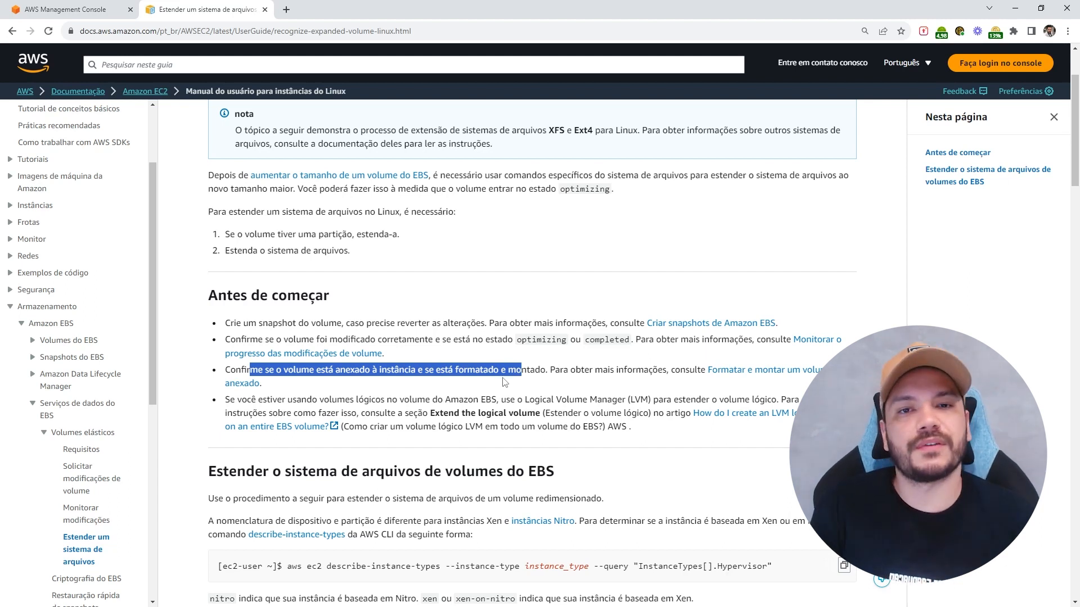
left_click_drag(357, 400, 677, 430)
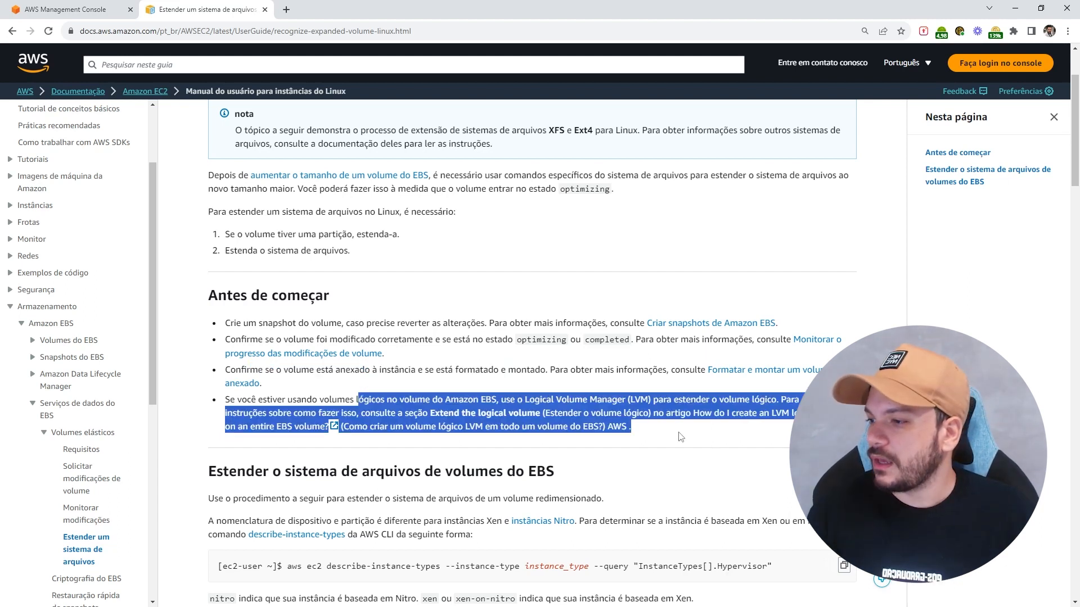
Step: Read how to determine whether an instance is Xen- or Nitro-based with the aws ec2 describe-instance-types command
scroll(684, 385, "down", 4)
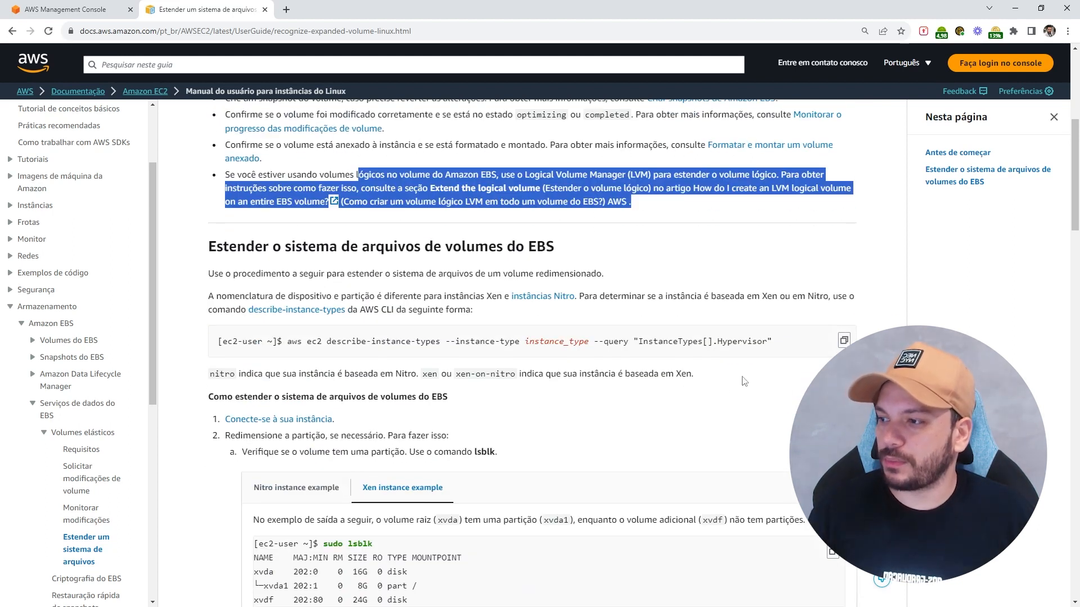
left_click_drag(601, 297, 514, 302)
left_click_drag(759, 297, 505, 292)
left_click_drag(782, 341, 209, 337)
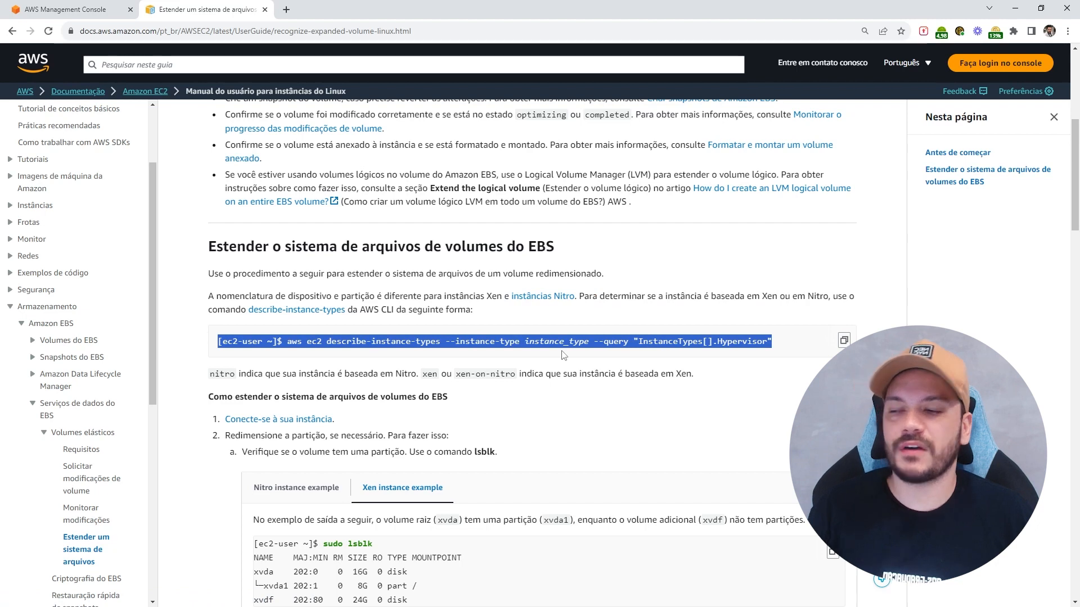
scroll(564, 355, "down", 1)
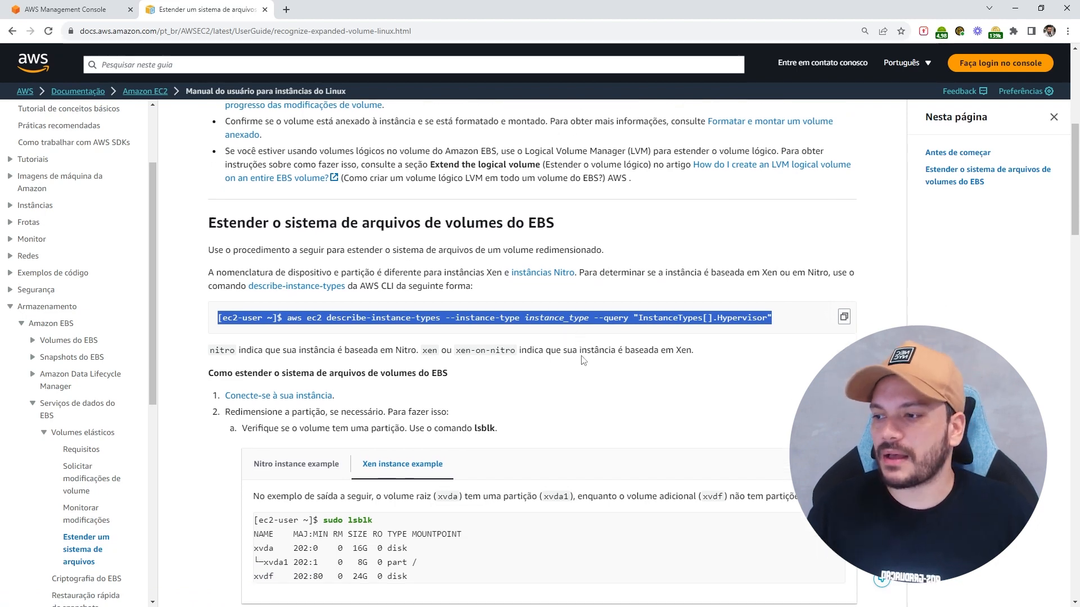
double_click(768, 240)
left_click(711, 253)
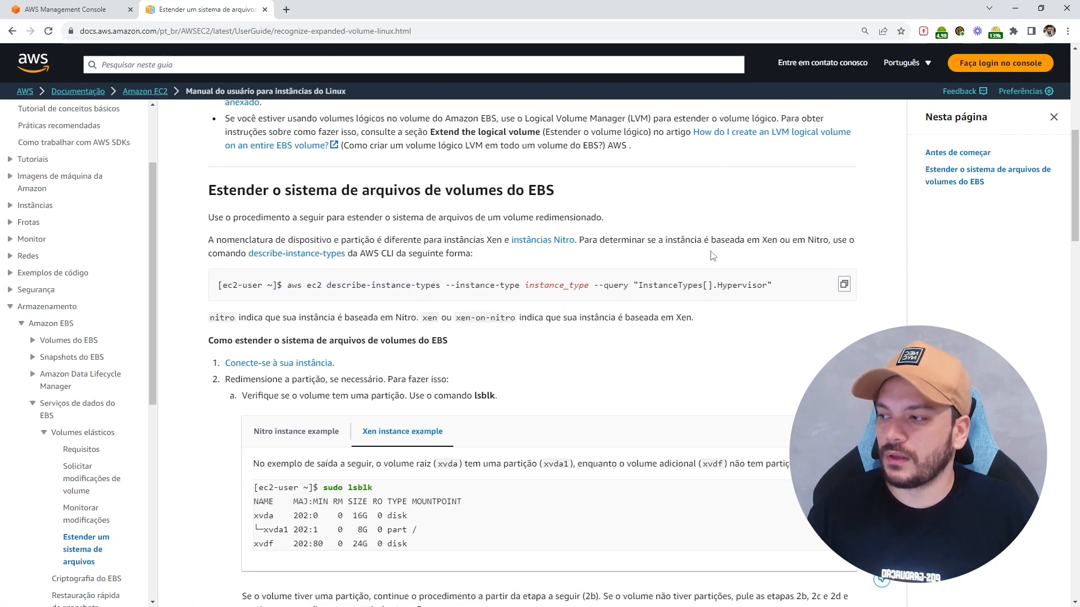
Step: Examine the partition-resizing procedure, including the lsblk check, the growpart command and the final lsblk verification
scroll(370, 371, "down", 1)
left_click_drag(499, 340, 474, 340)
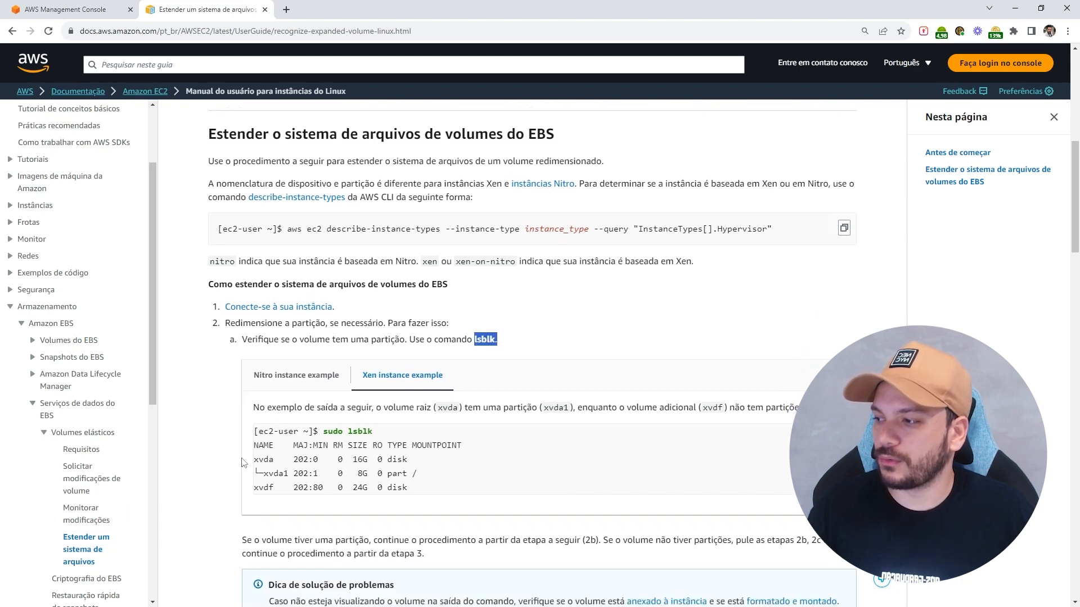
left_click_drag(258, 459, 422, 479)
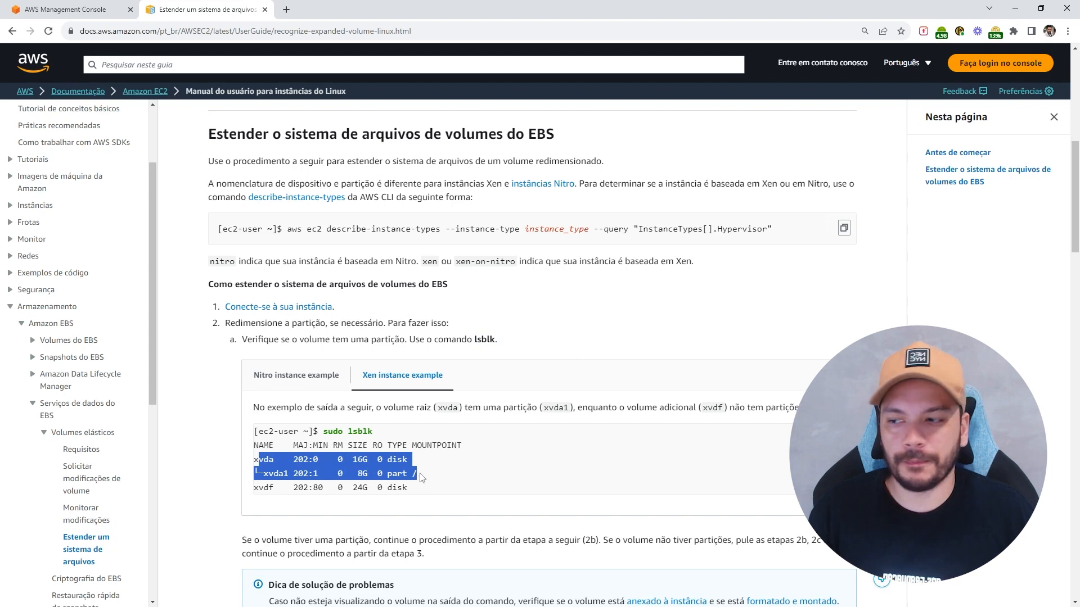
scroll(620, 290, "up", 1)
left_click_drag(688, 285, 395, 285)
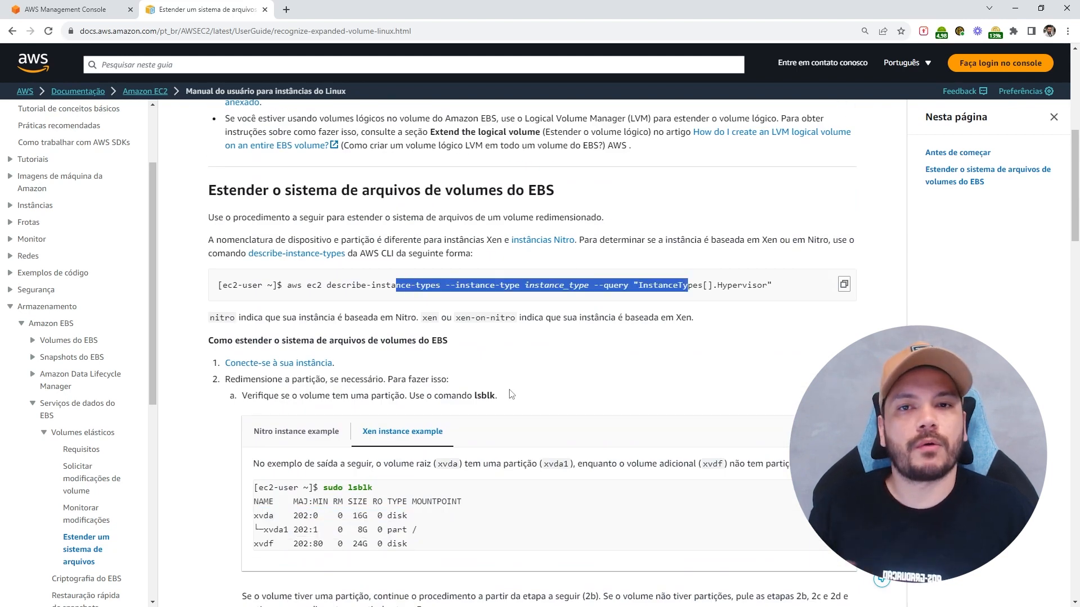
scroll(509, 399, "down", 4)
scroll(504, 411, "down", 6)
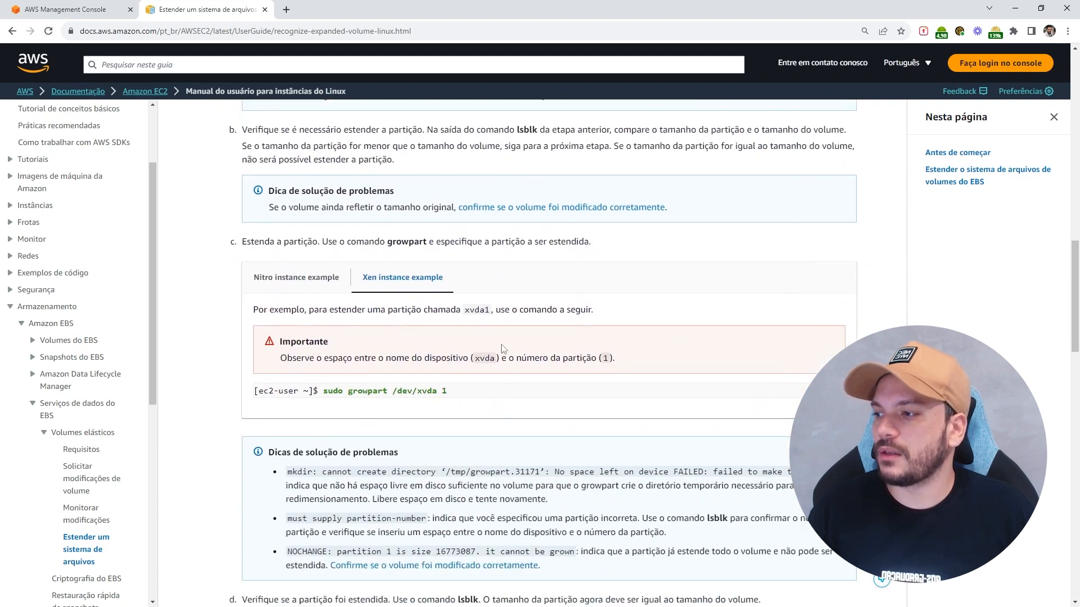
scroll(353, 409, "up", 4)
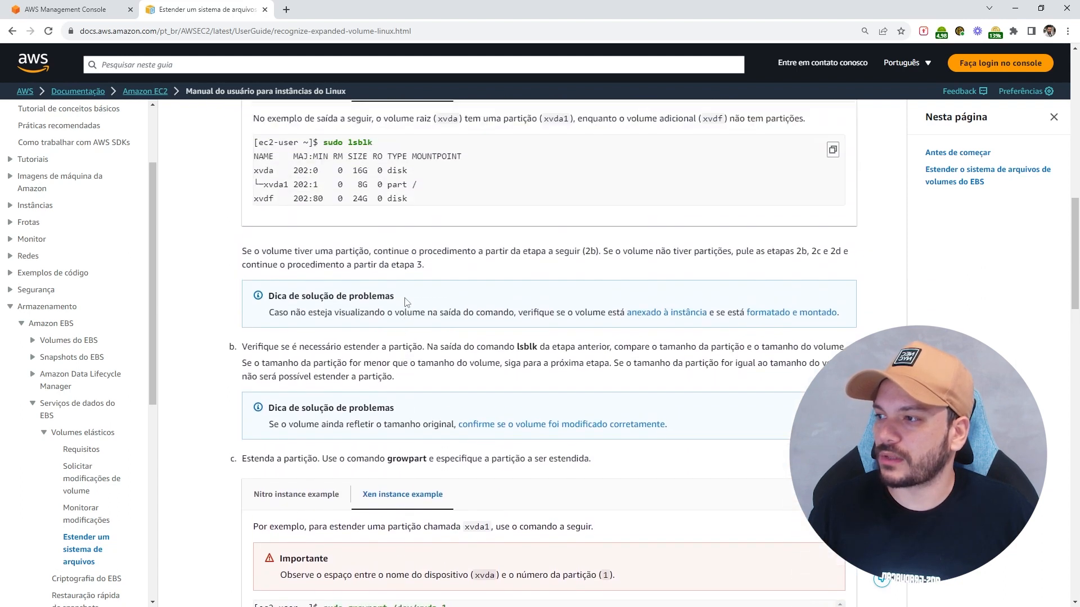
scroll(433, 223, "down", 8)
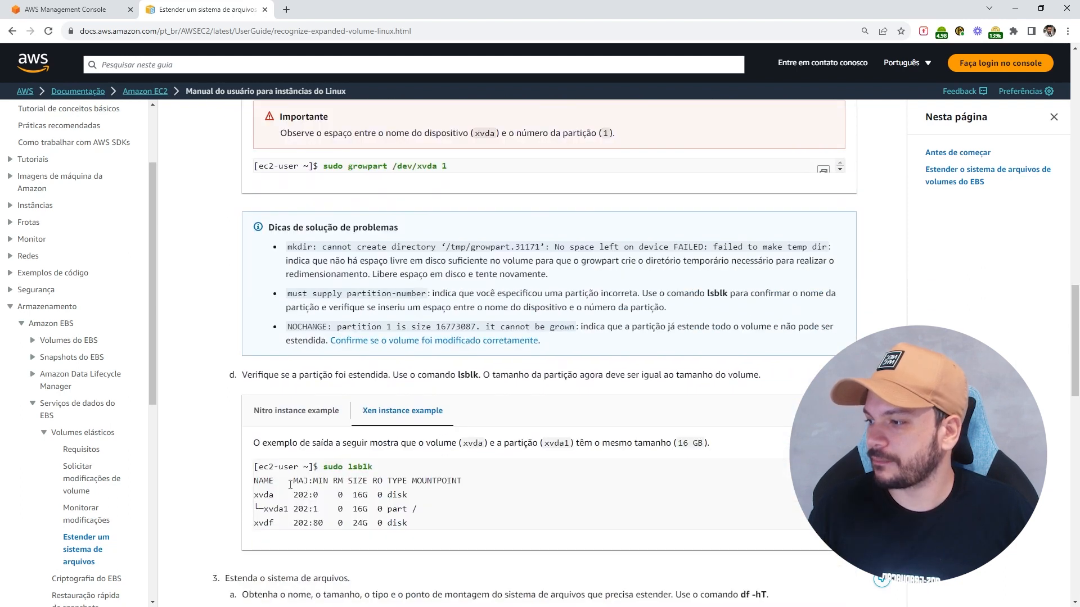
left_click_drag(263, 468, 372, 469)
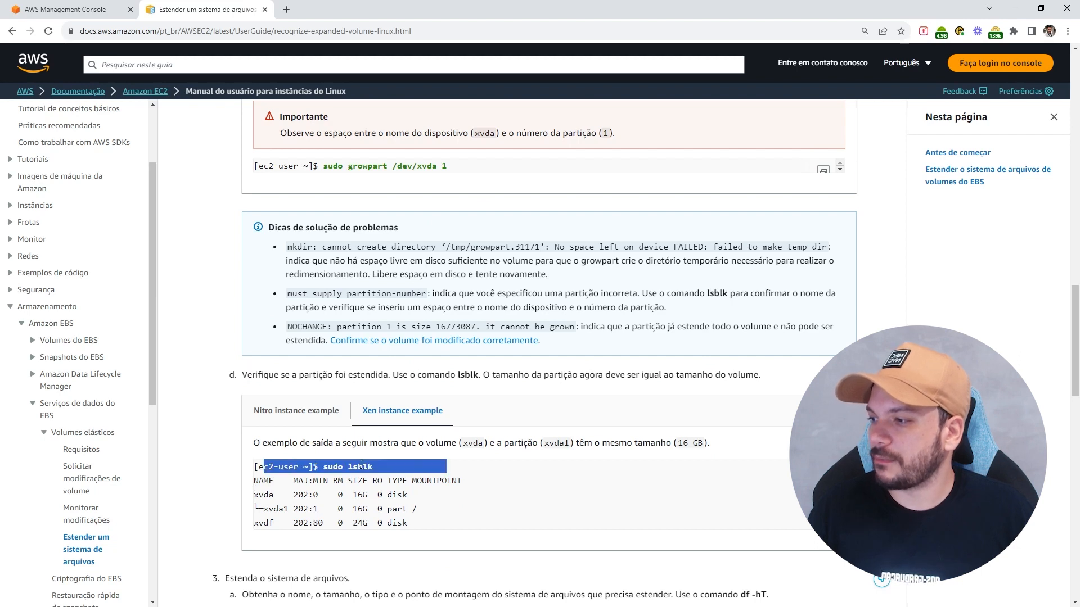
Step: Compare the root file system device names in the df -hT output of the Xen and Nitro examples
scroll(289, 322, "down", 7)
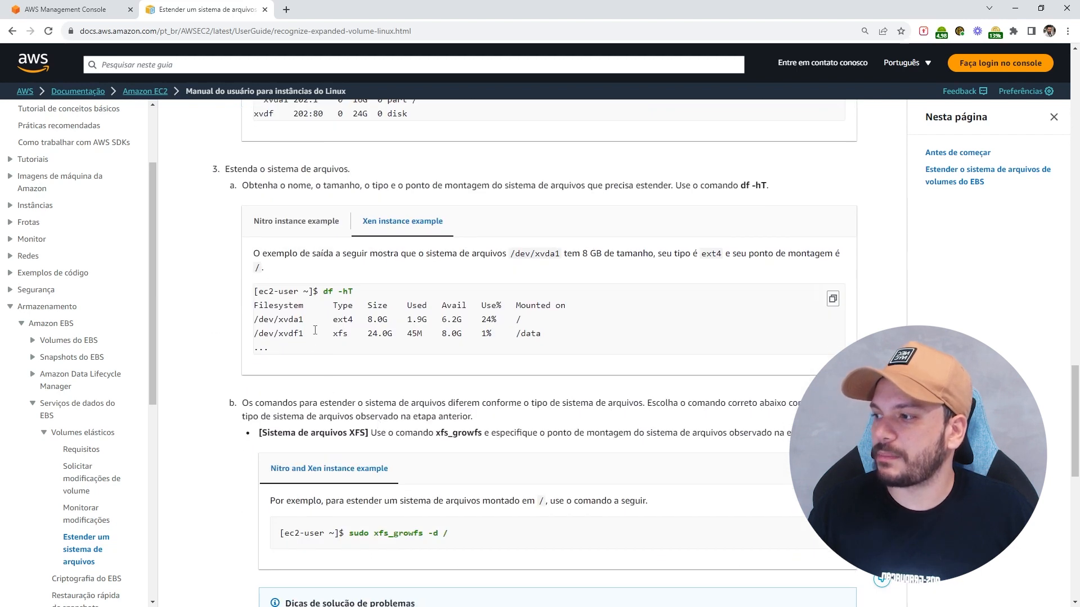
left_click_drag(317, 322, 280, 325)
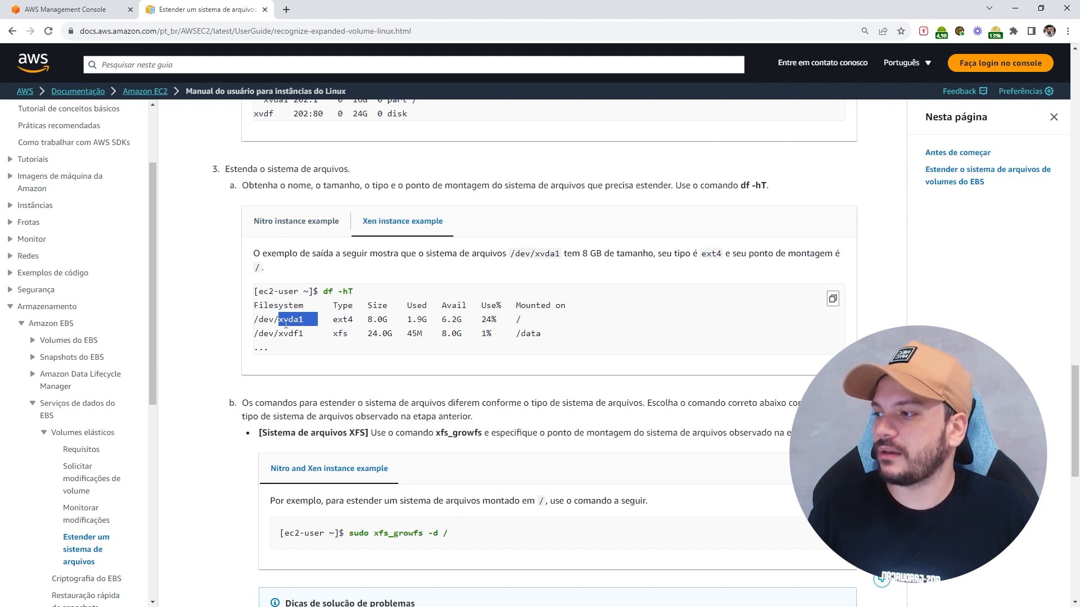
double_click(286, 324)
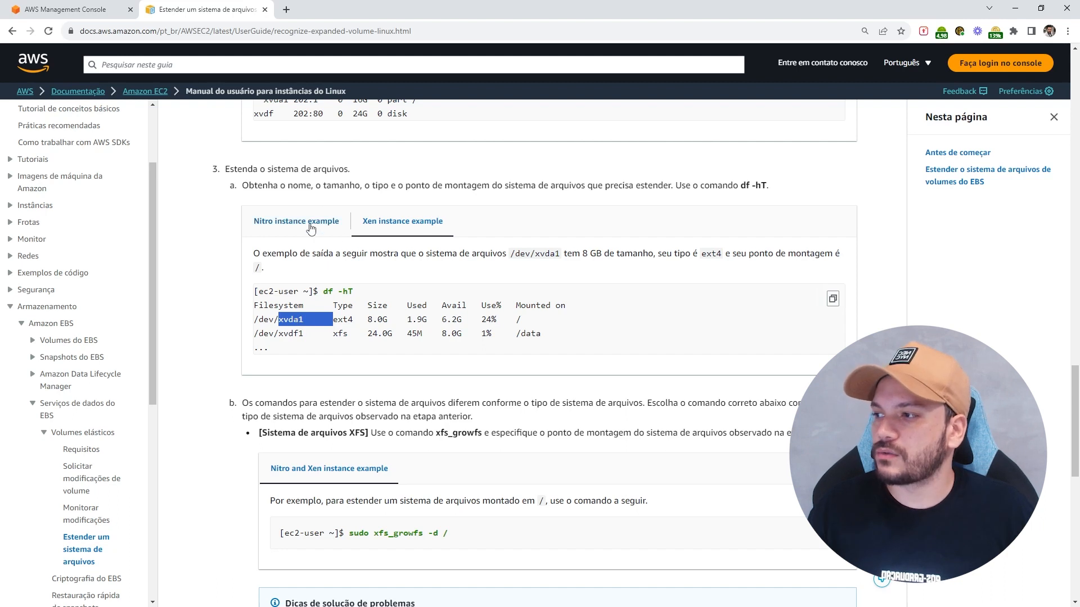
left_click(311, 228)
double_click(300, 362)
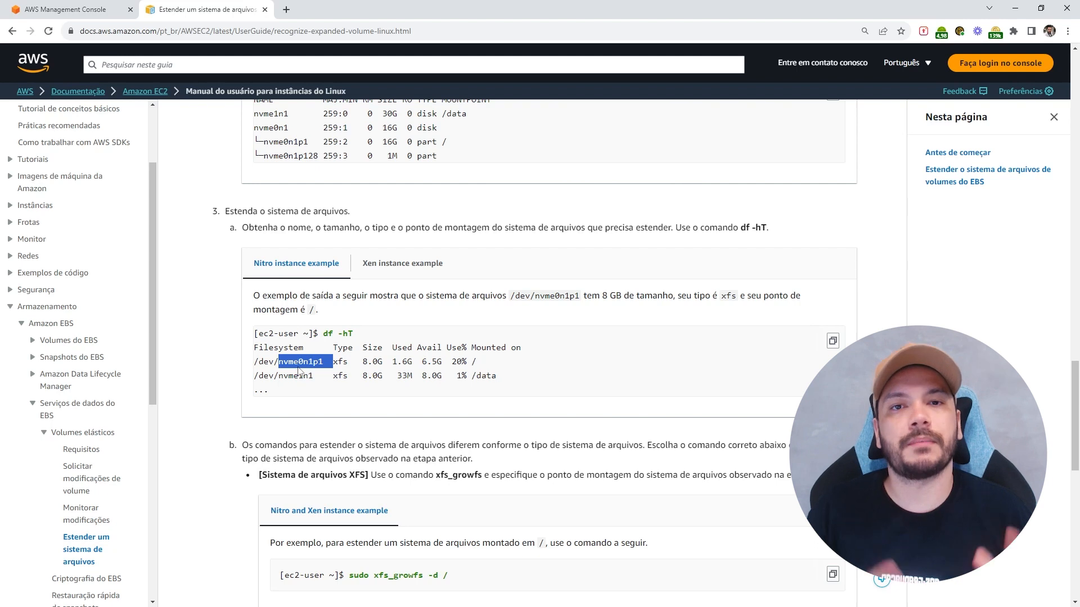
Step: Return to the describe-instance-types command in the guide's section on extending EBS volume file systems
scroll(298, 369, "up", 6)
scroll(298, 371, "up", 5)
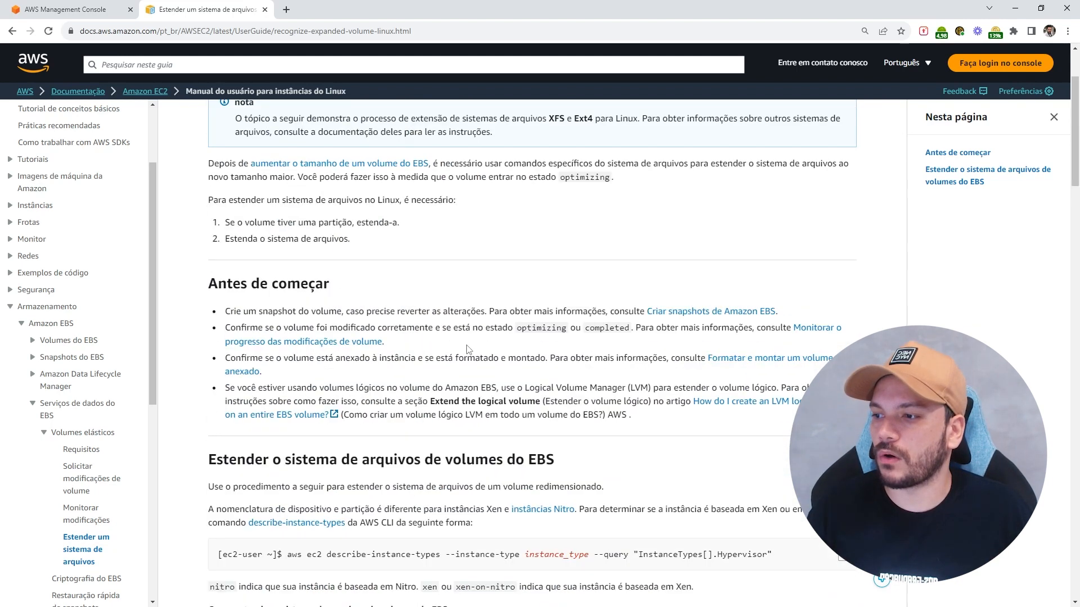
scroll(548, 270, "down", 9)
left_click_drag(772, 167, 213, 182)
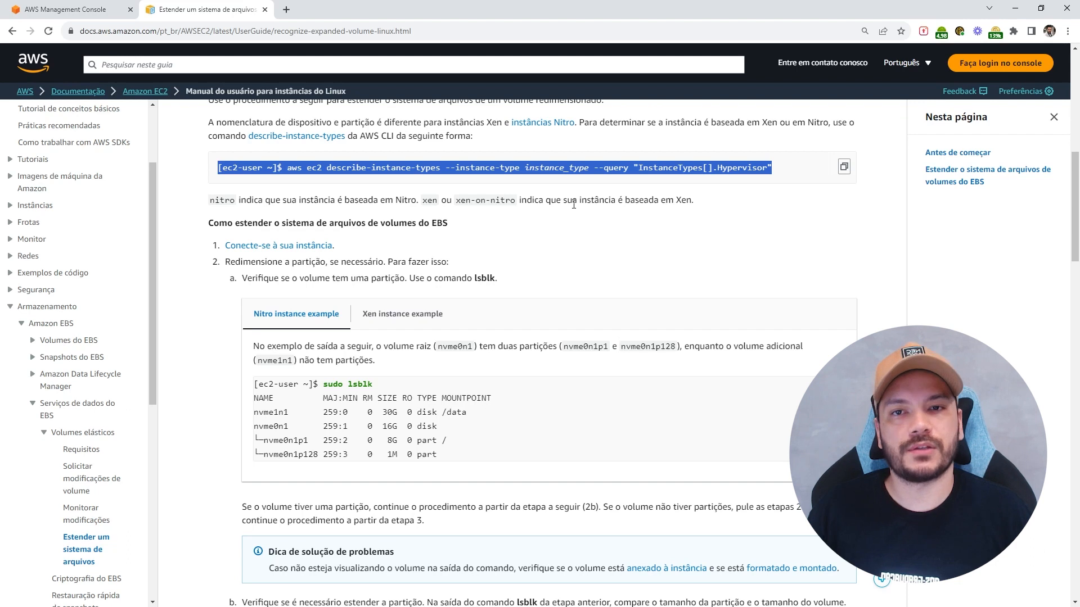
Step: Switch to the AWS Management Console and display the storage details of the running EC2 instance WEB
left_click(61, 8)
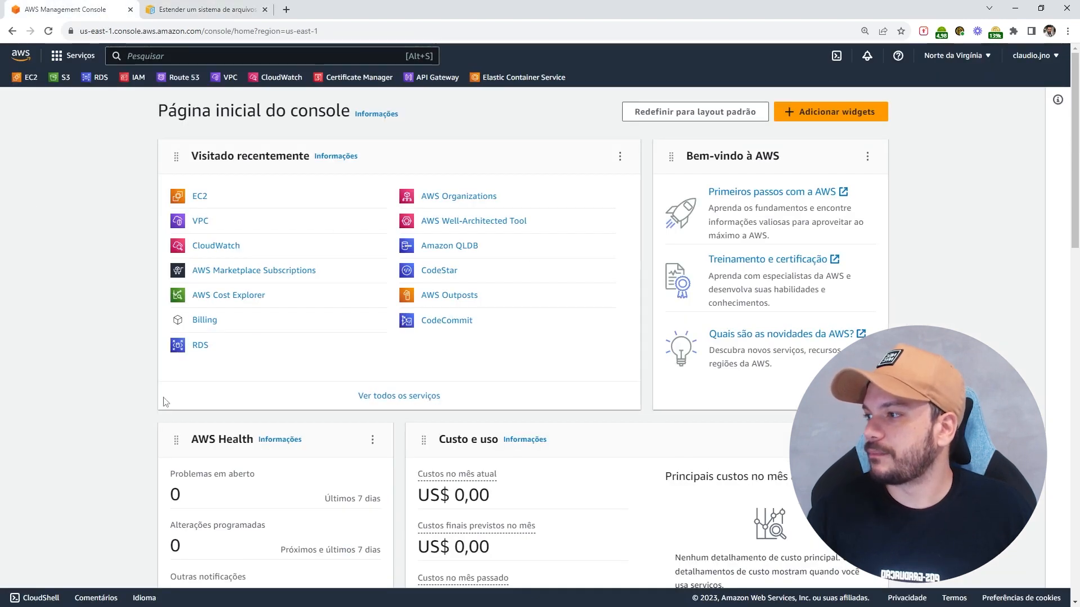
left_click(199, 200)
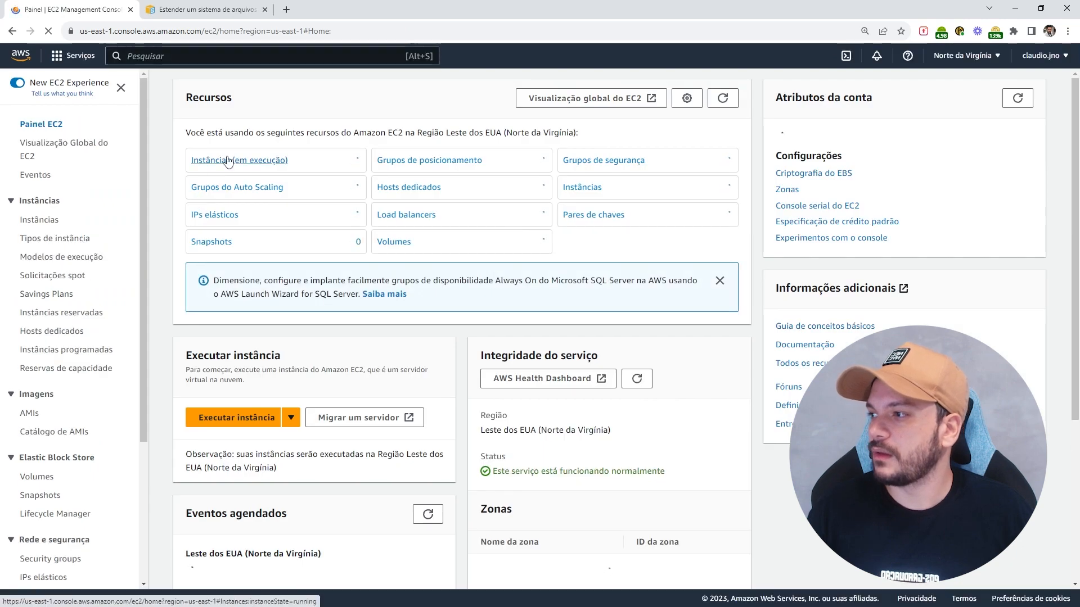
left_click(226, 163)
left_click(264, 197)
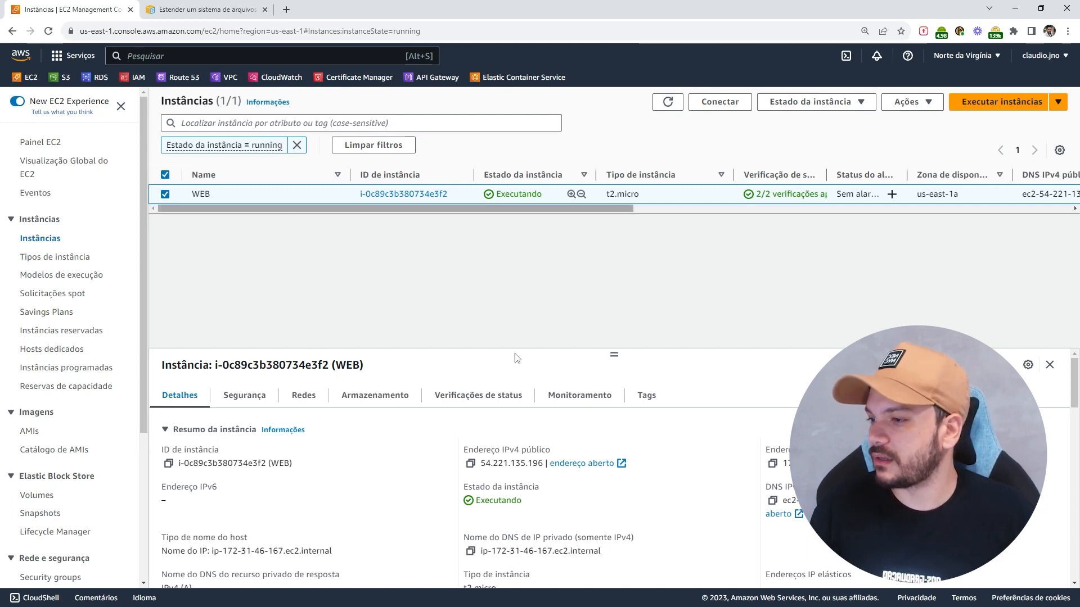
left_click_drag(615, 354, 618, 276)
left_click(388, 322)
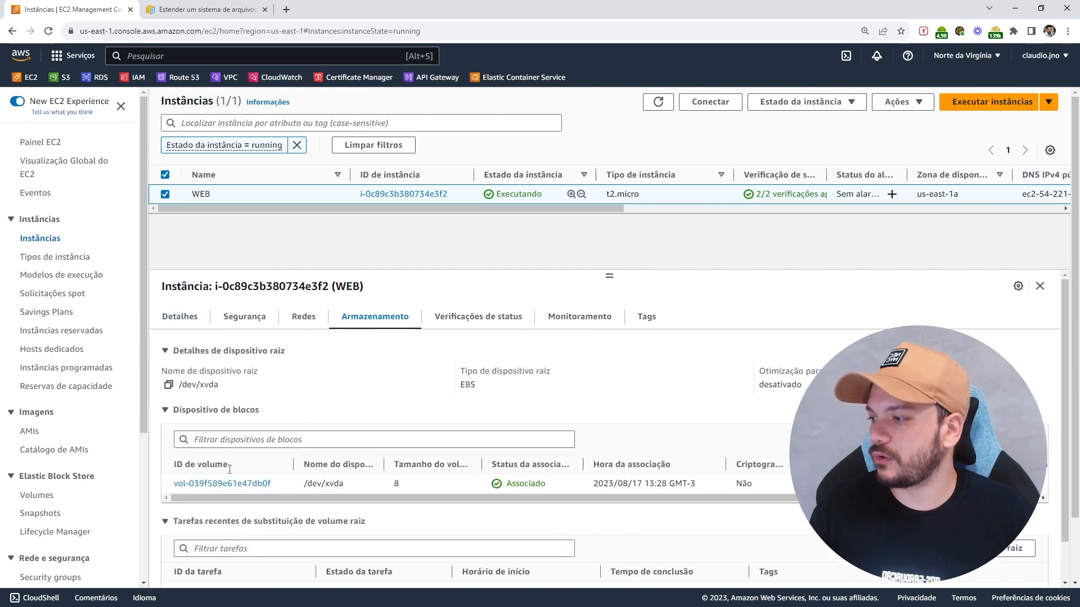
Step: Examine the volume ID, device name and volume size of the WEB instance's block device
left_click_drag(283, 485, 163, 492)
left_click(372, 485)
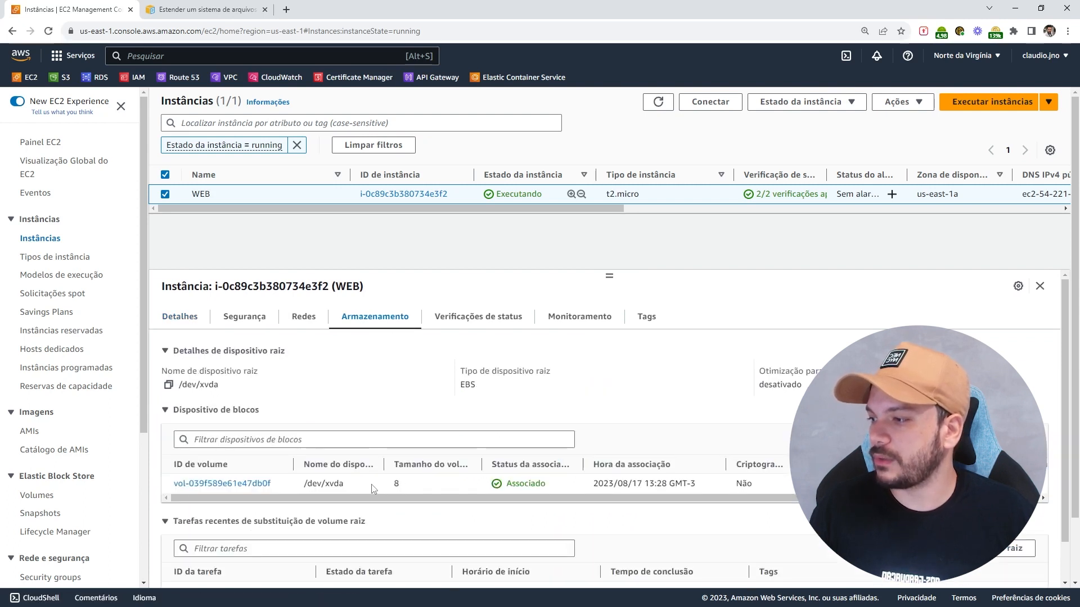
left_click_drag(373, 489, 303, 483)
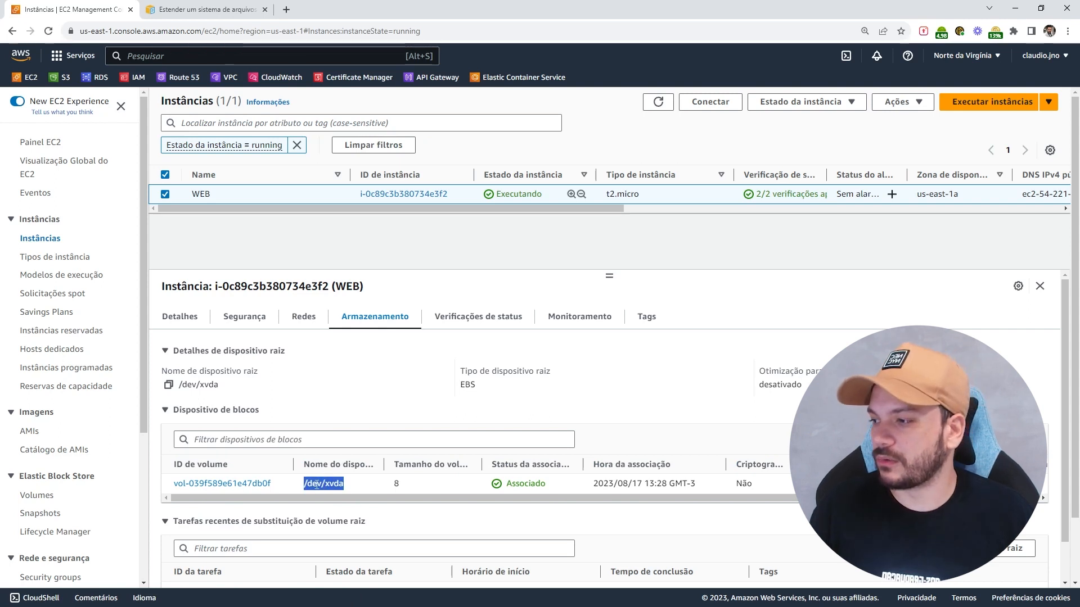
left_click(345, 489)
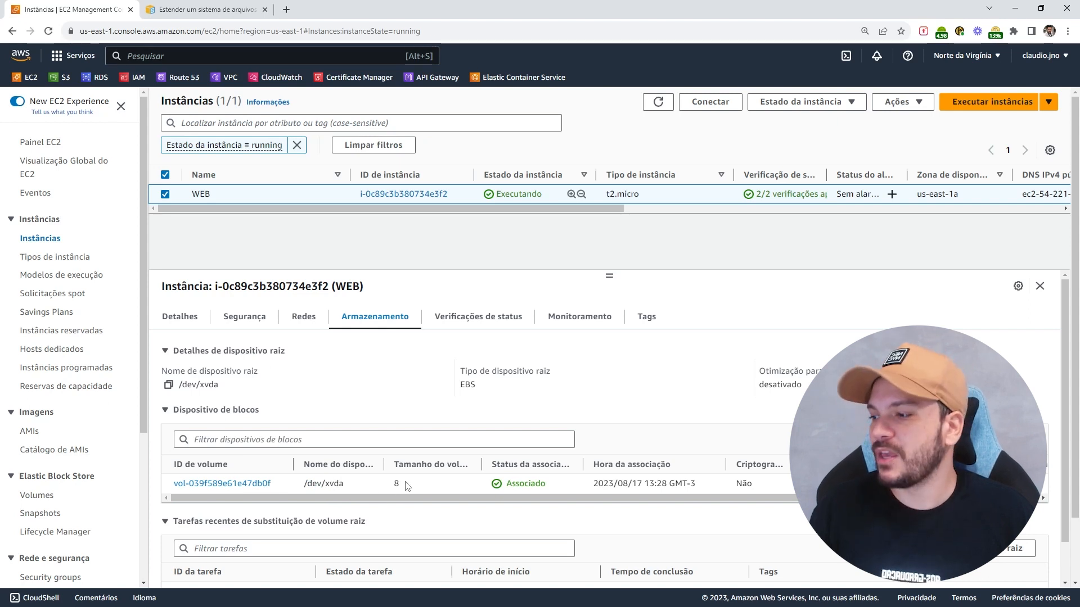
left_click_drag(407, 487, 394, 484)
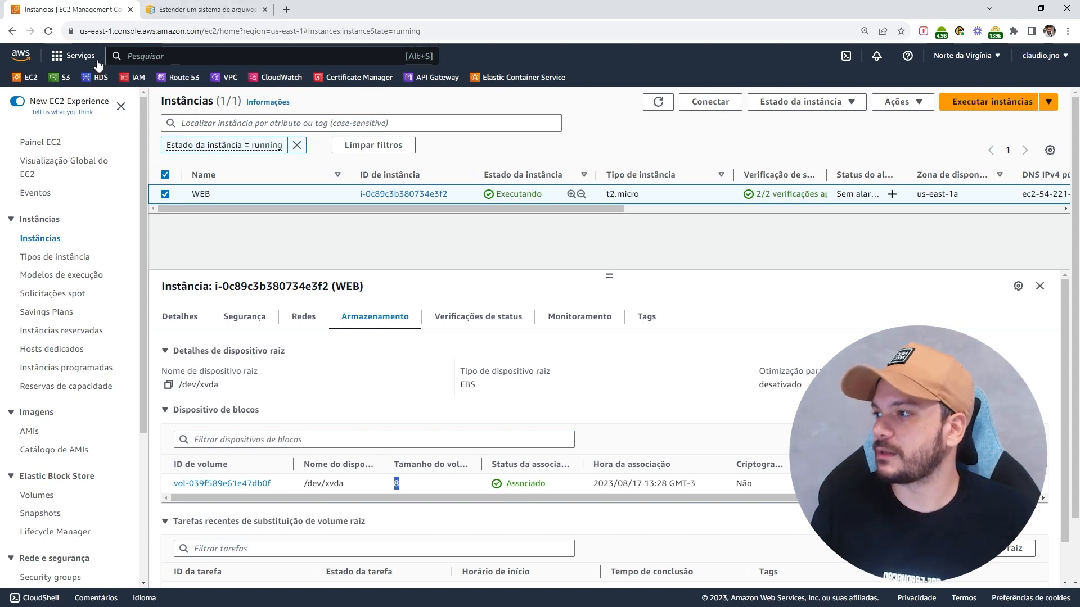
Step: Connect to the WEB instance through EC2 Instance Connect as ec2-user and enlarge the terminal text
left_click(699, 104)
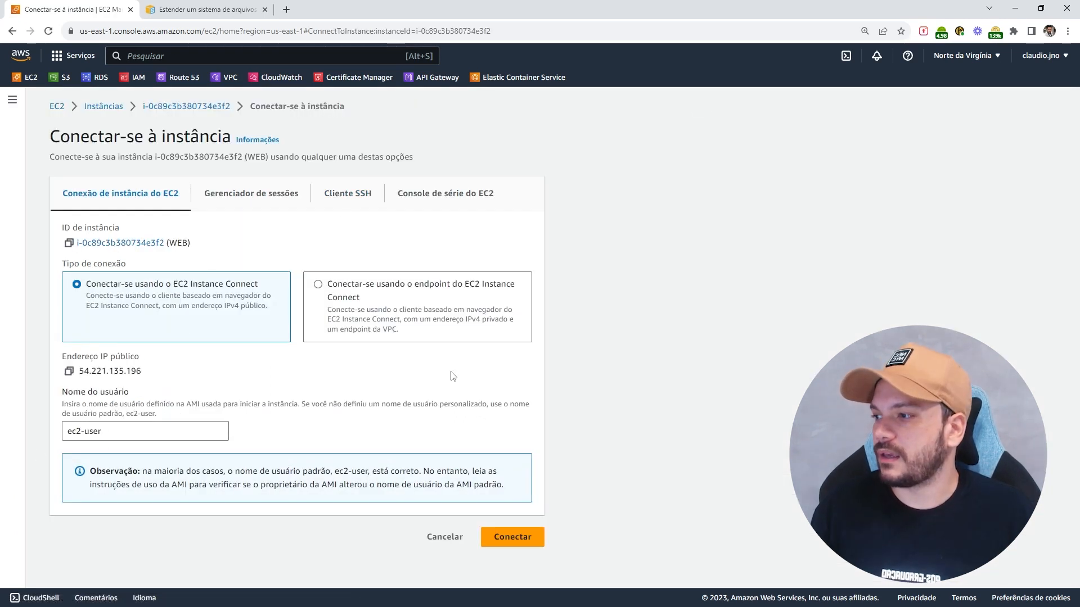
left_click(445, 290)
left_click(175, 293)
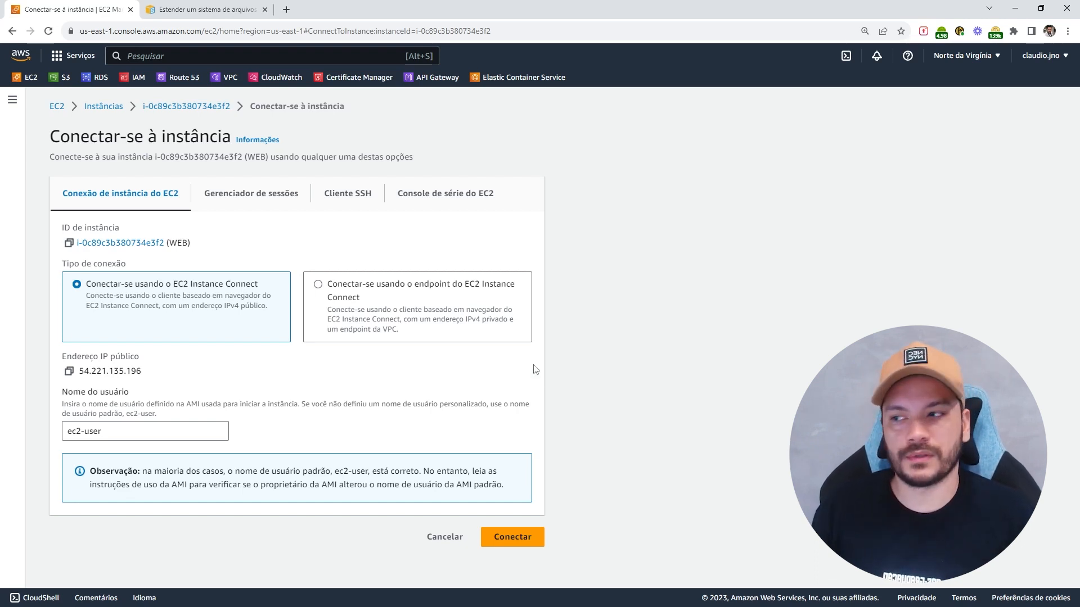
left_click(522, 536)
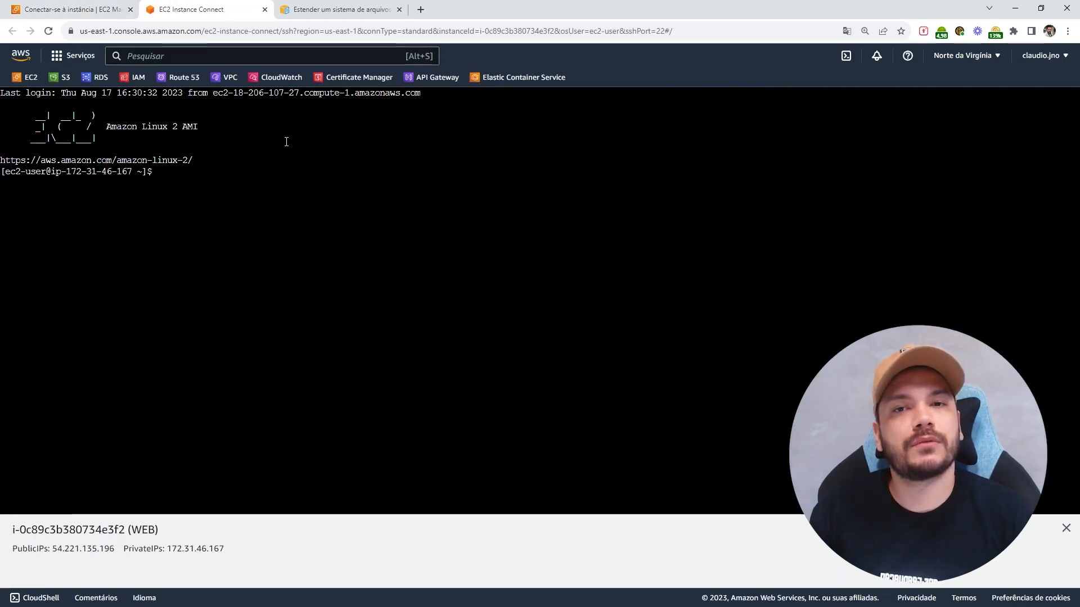
key("ctrl+plus")
key("ctrl+plus")
key("ctrl+plus")
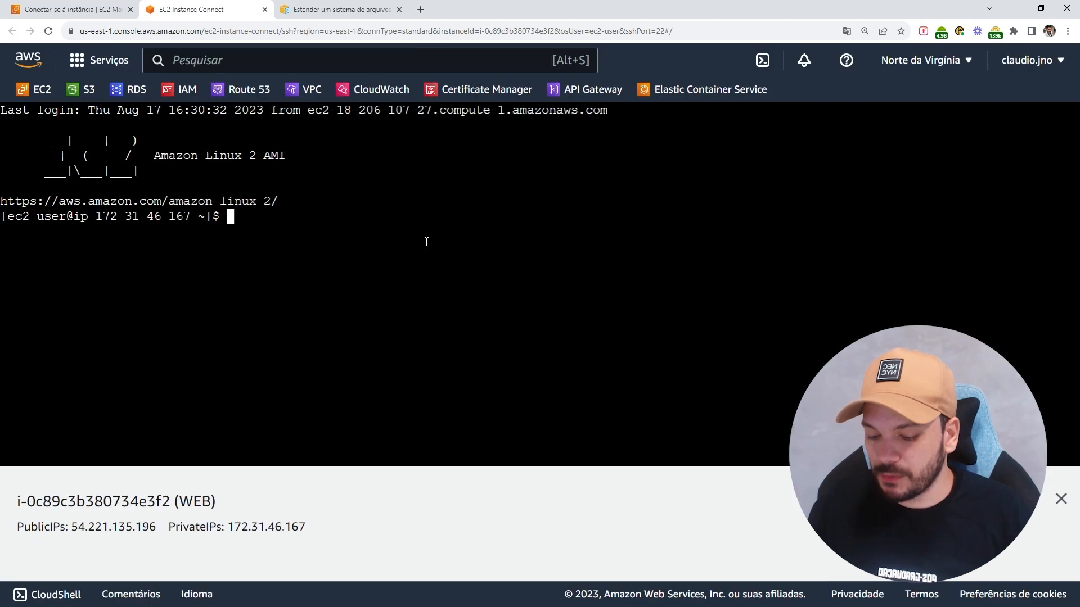
Step: Run df -h in the instance's terminal and examine the root file system's device name, size and available space
type("df -h")
key("Return")
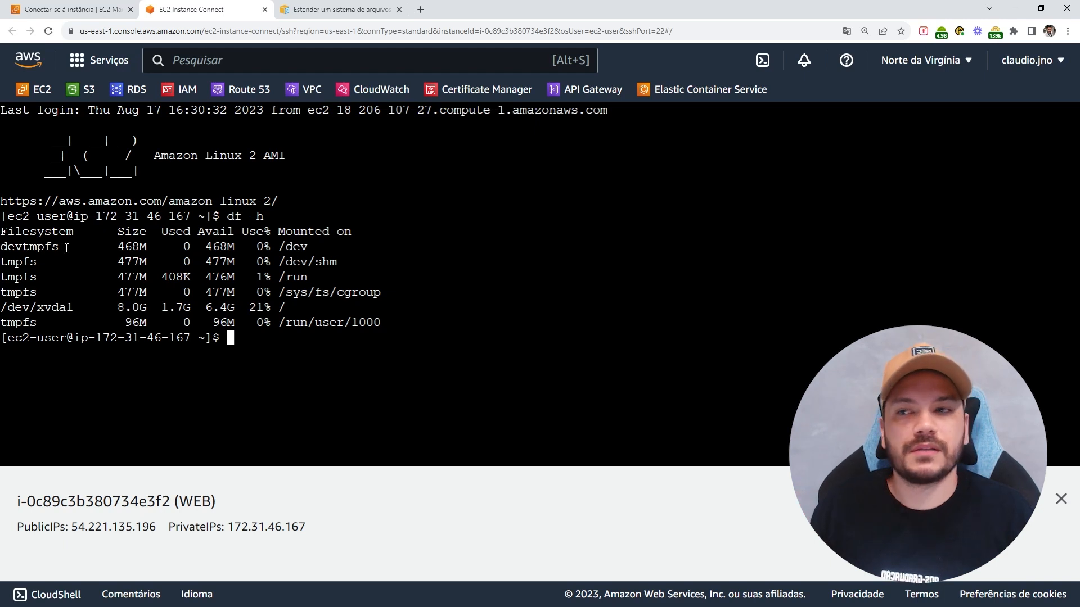
left_click_drag(4, 306, 73, 307)
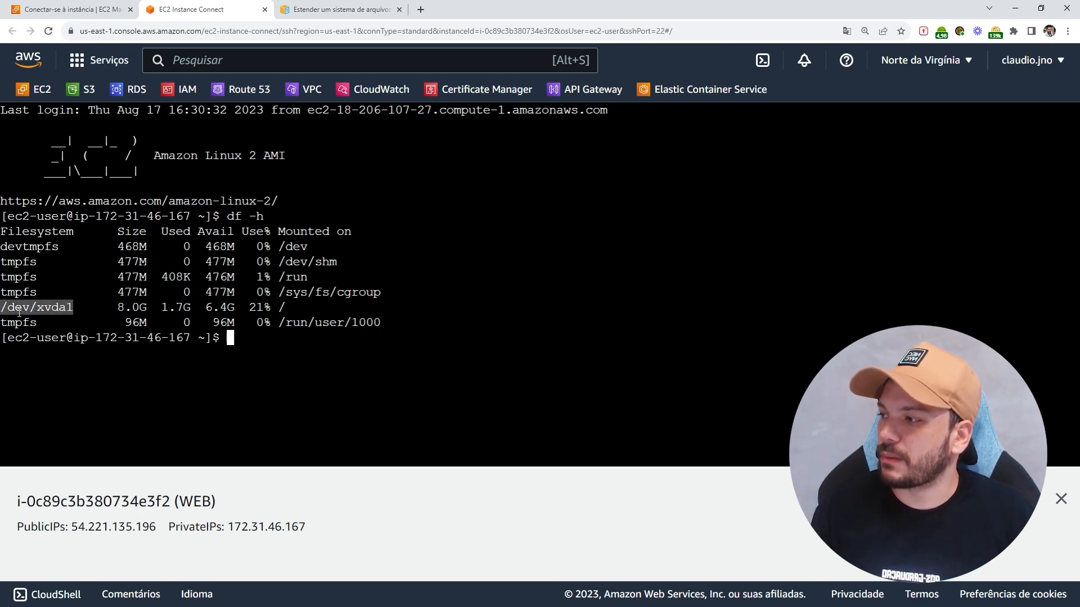
left_click_drag(37, 307, 149, 307)
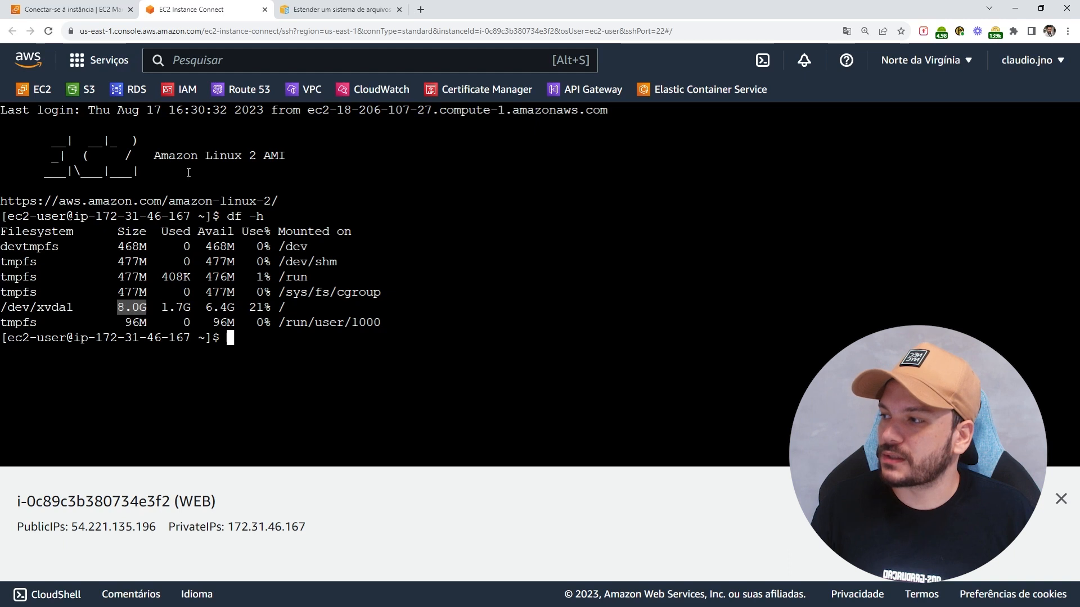
left_click_drag(168, 309, 238, 307)
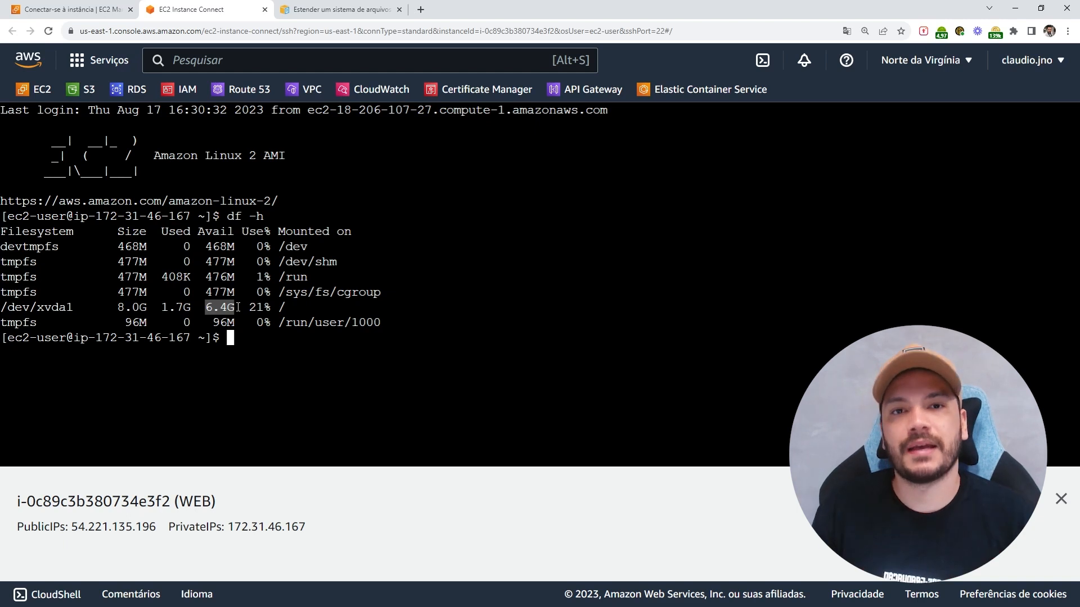
left_click_drag(1, 308, 72, 307)
left_click(259, 343)
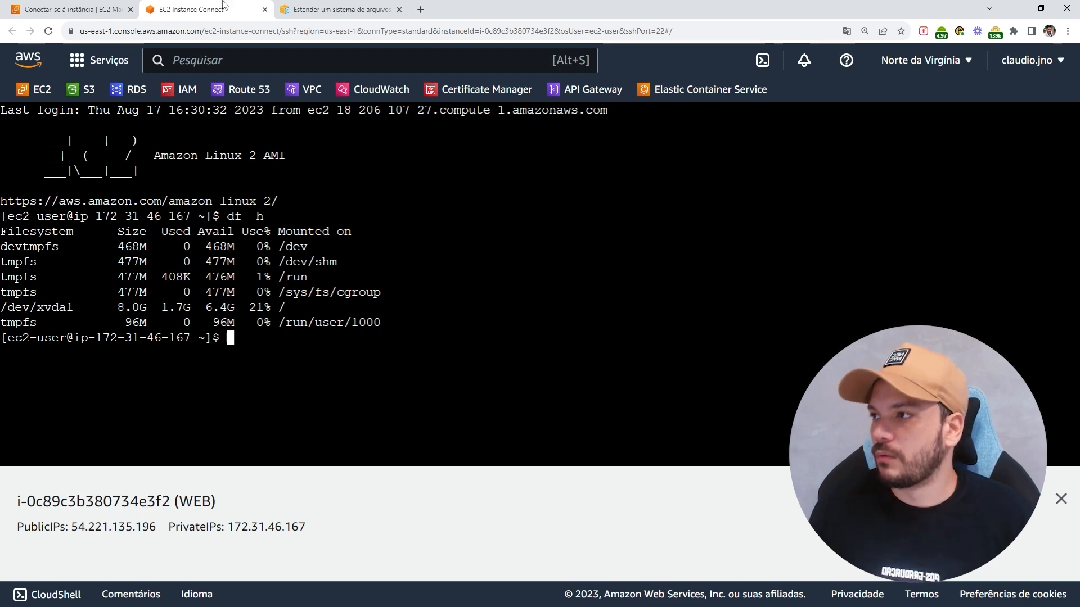
Step: Copy the lsblk command from the AWS guide's partition check and run it in the WEB instance's terminal
key("ctrl+Tab")
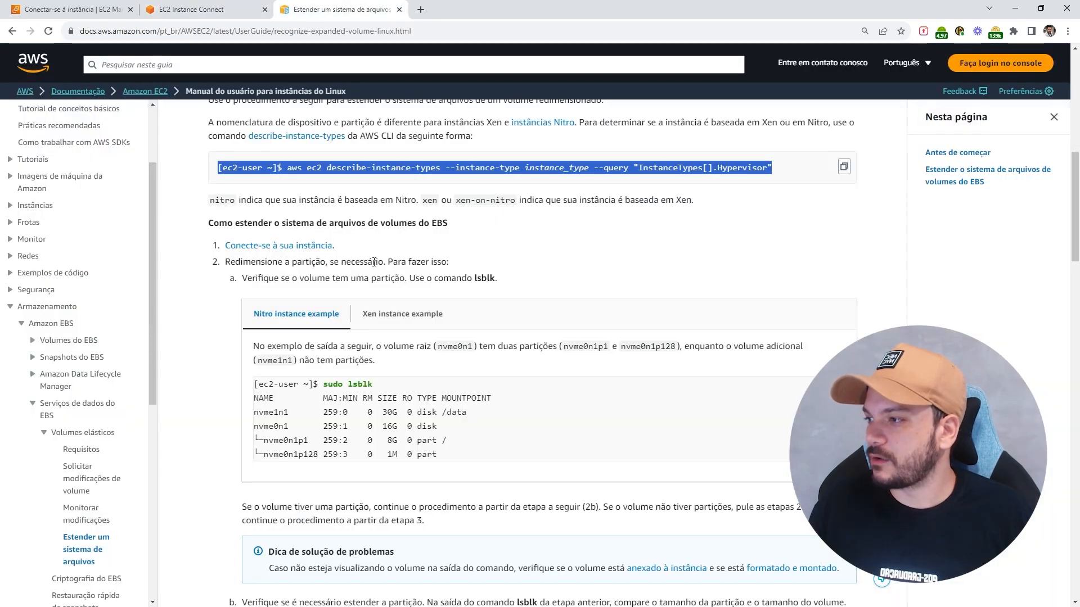
left_click(483, 278)
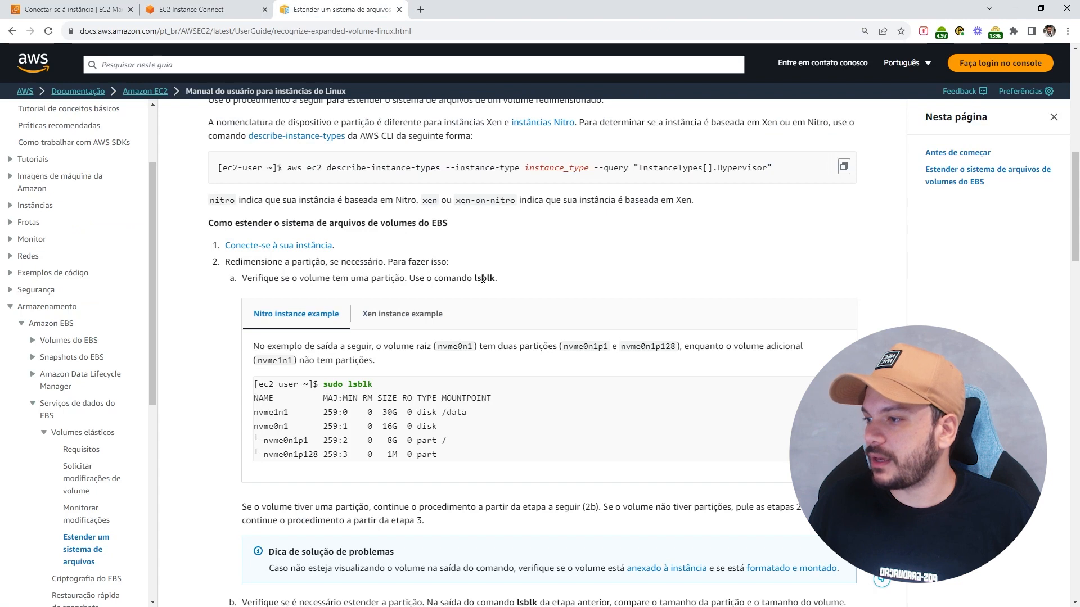
double_click(483, 279)
key("ctrl+c")
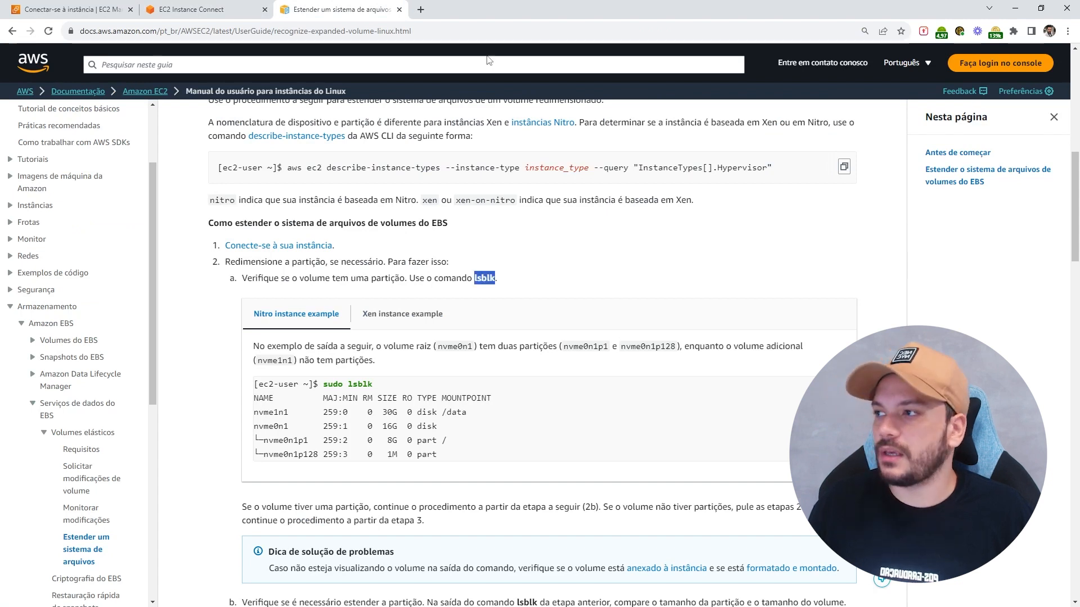
left_click(202, 10)
right_click(278, 350)
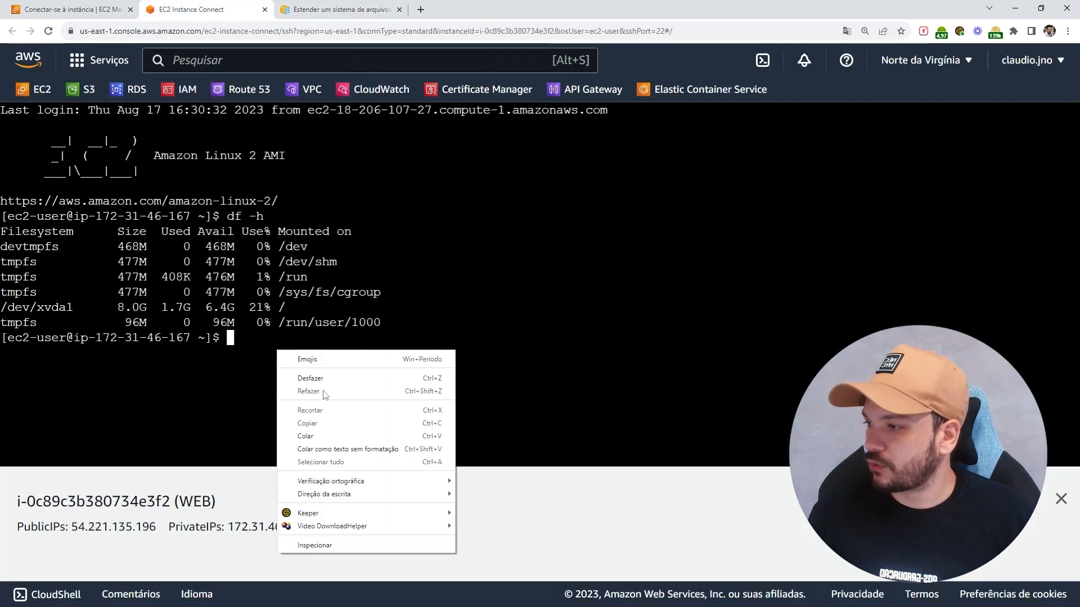
left_click(314, 428)
key("Return")
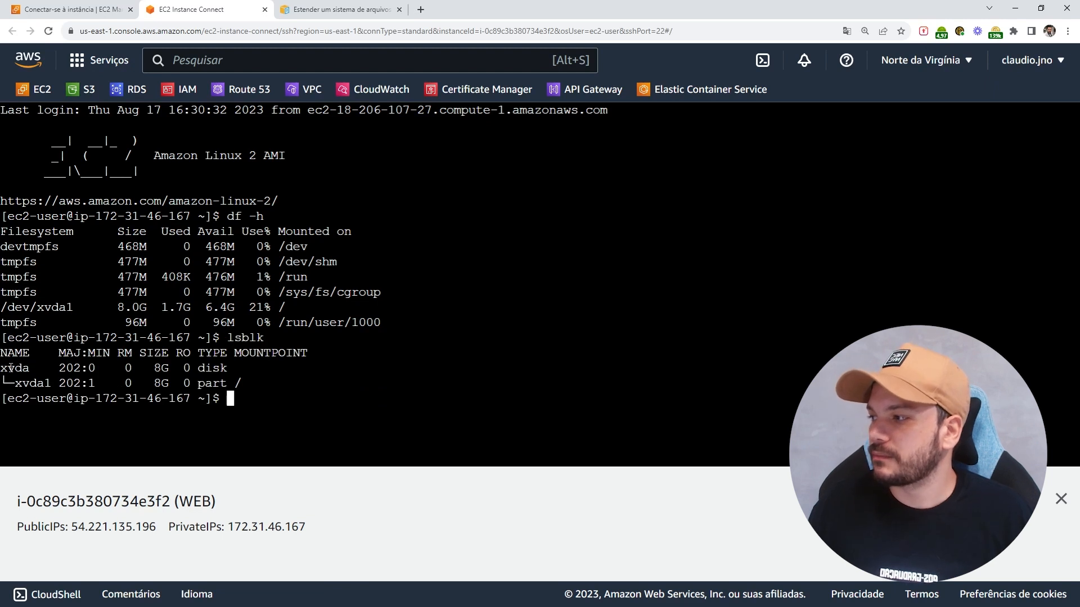
Step: Compare the sizes of the xvda disk and its xvda1 partition in the lsblk output
left_click_drag(1, 368, 51, 384)
left_click(168, 382)
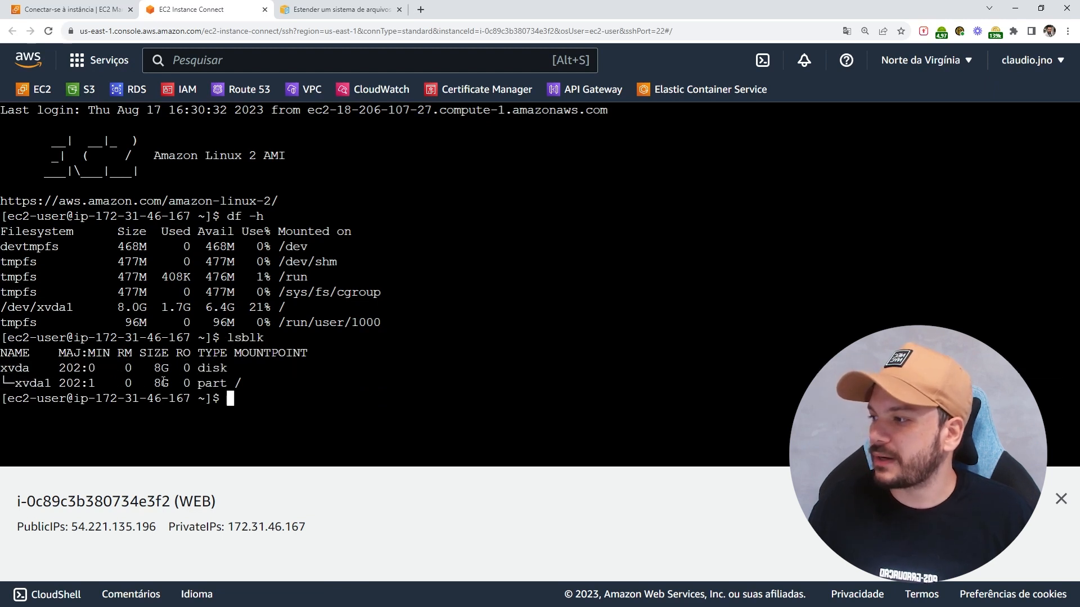
double_click(12, 368)
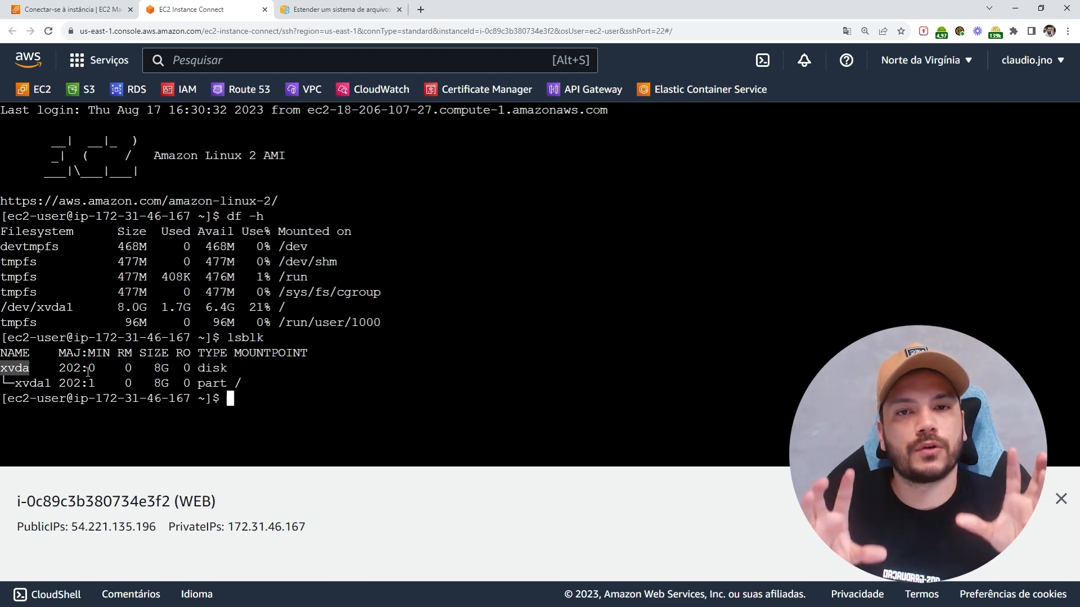
double_click(161, 369)
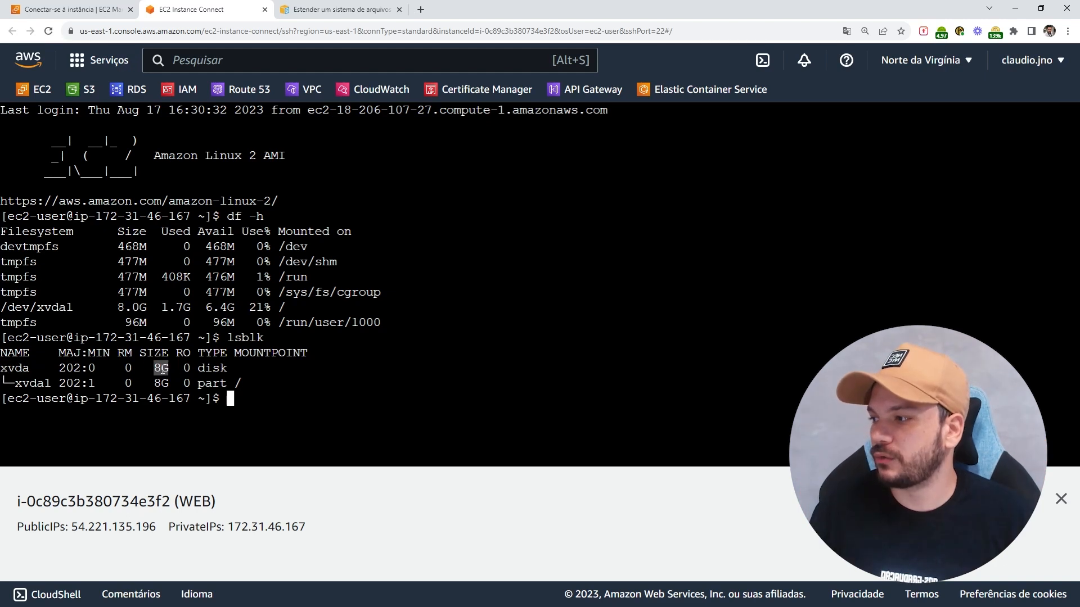
double_click(43, 385)
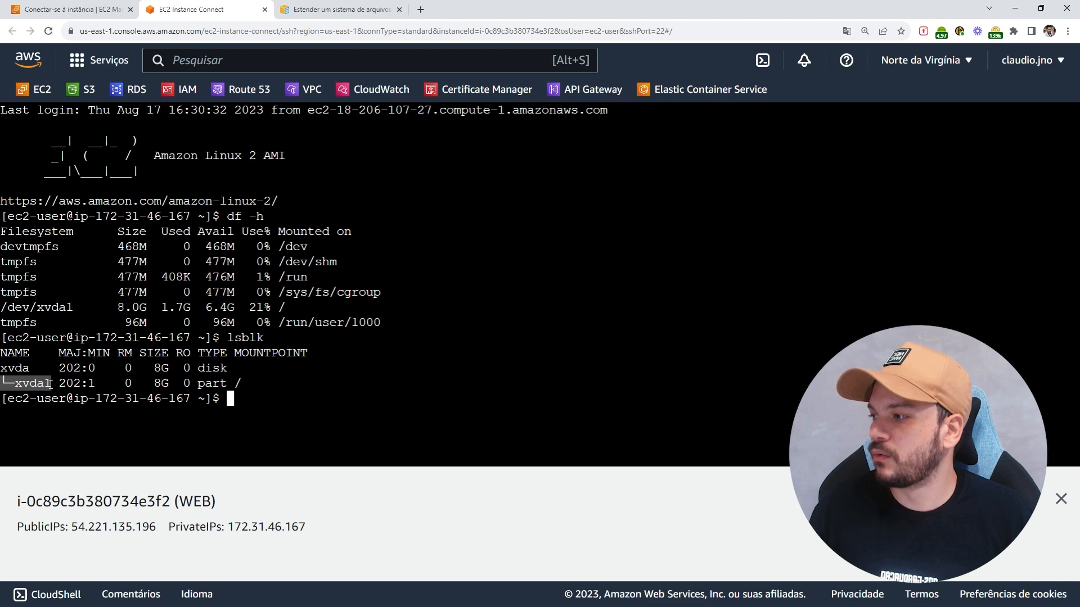
double_click(162, 383)
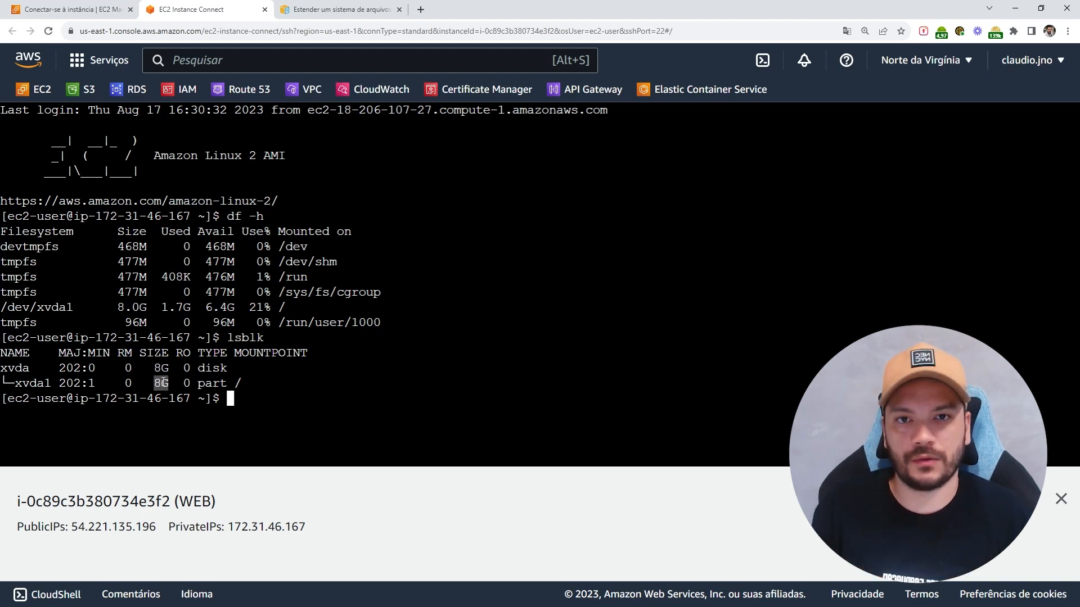
Step: Return to the running instances in the EC2 console and start creating an image from the WEB instance
left_click(71, 10)
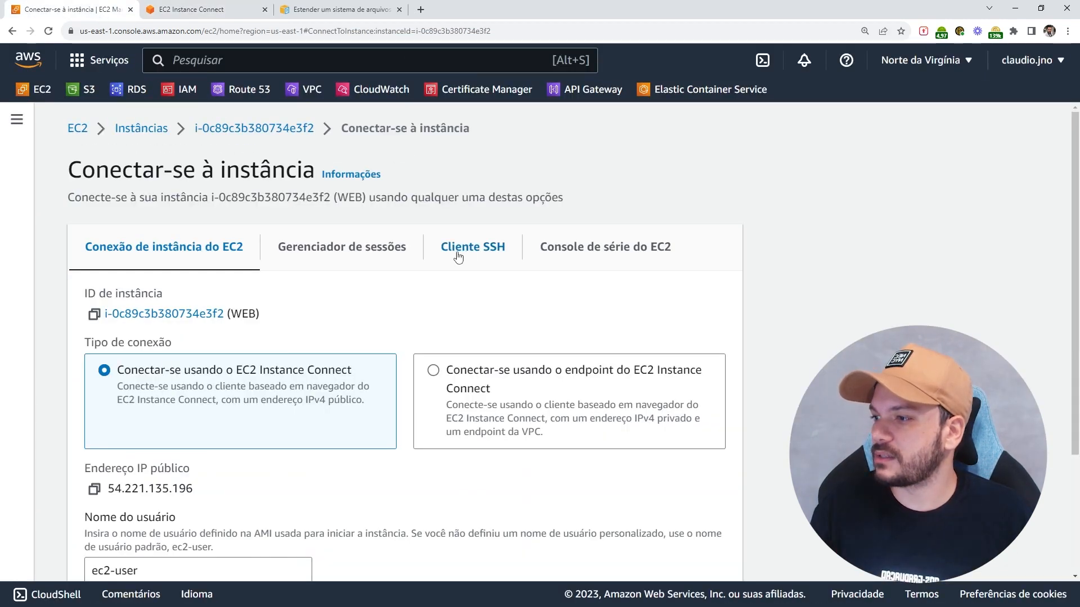
left_click(78, 128)
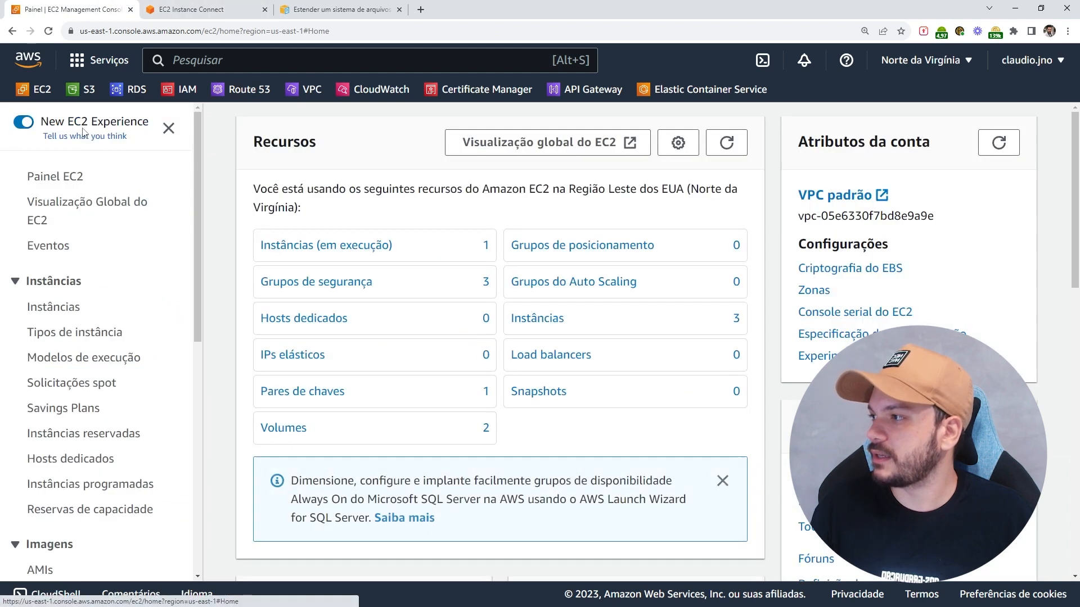
left_click(353, 251)
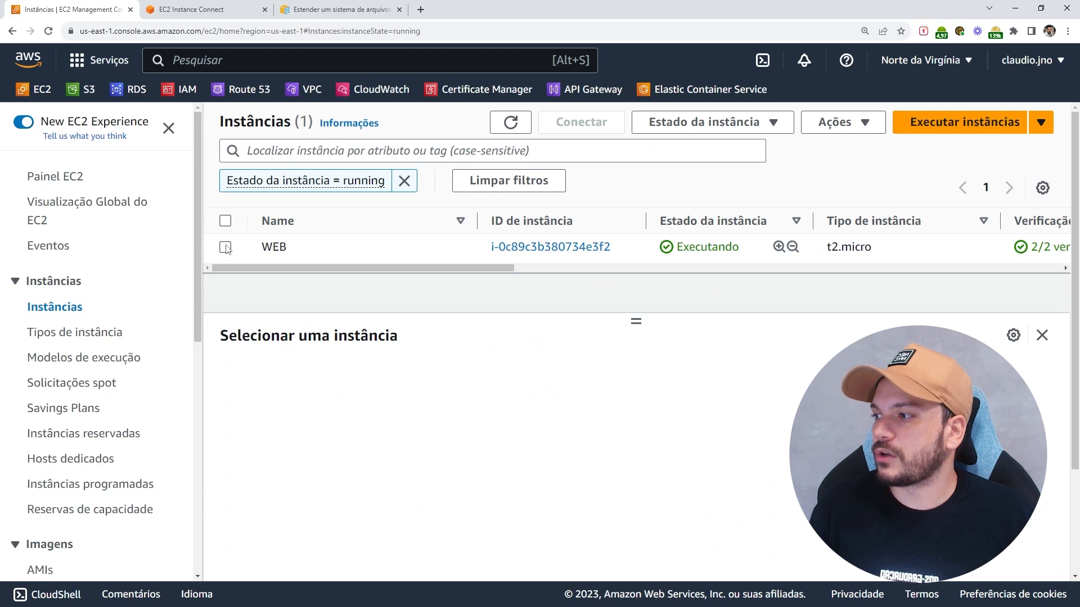
left_click(226, 247)
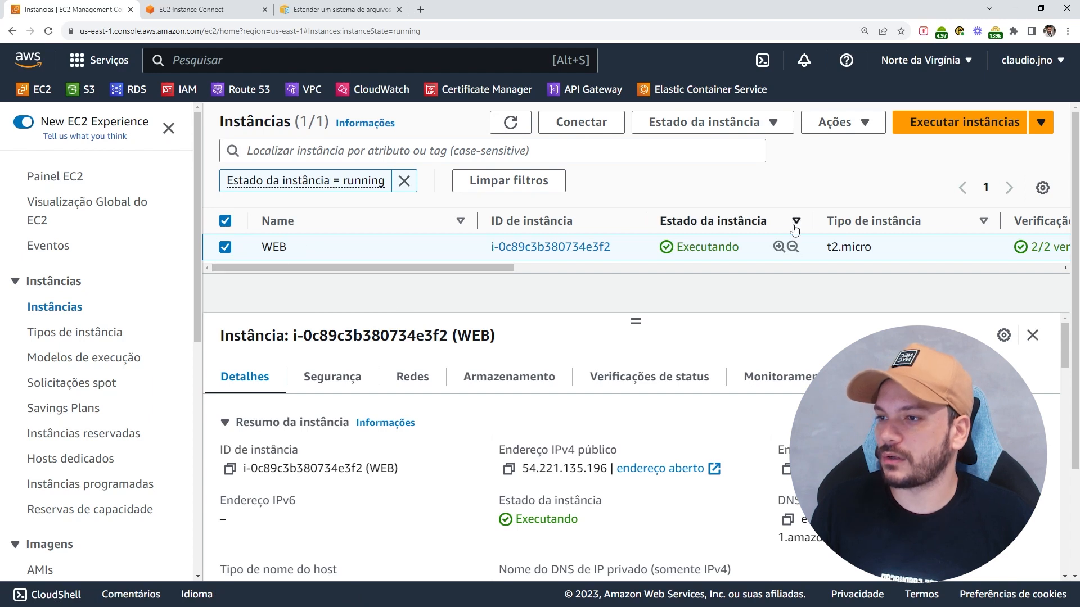
left_click(848, 124)
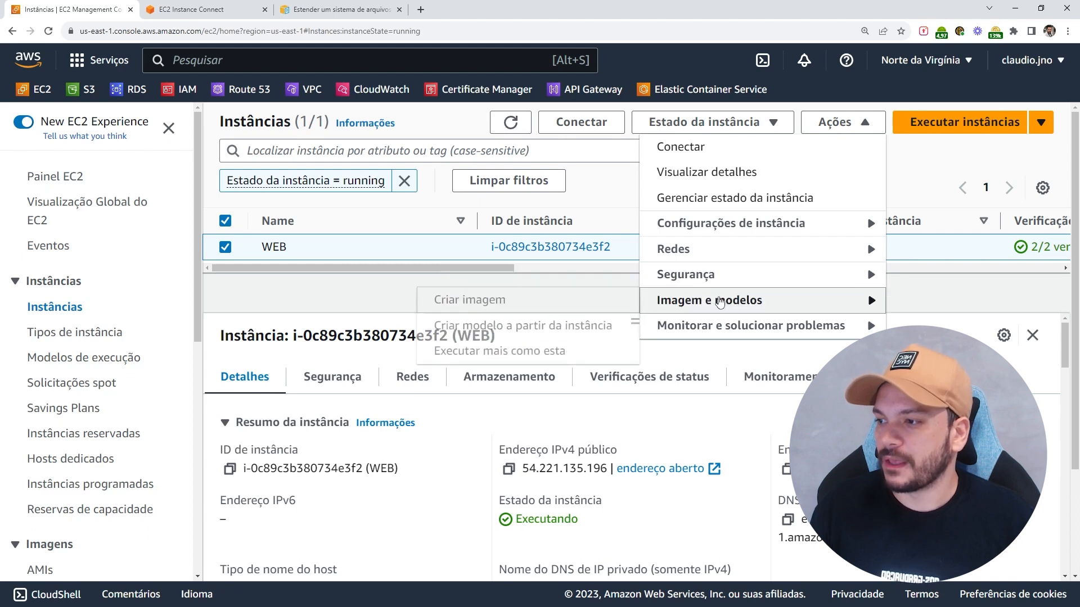
left_click(485, 308)
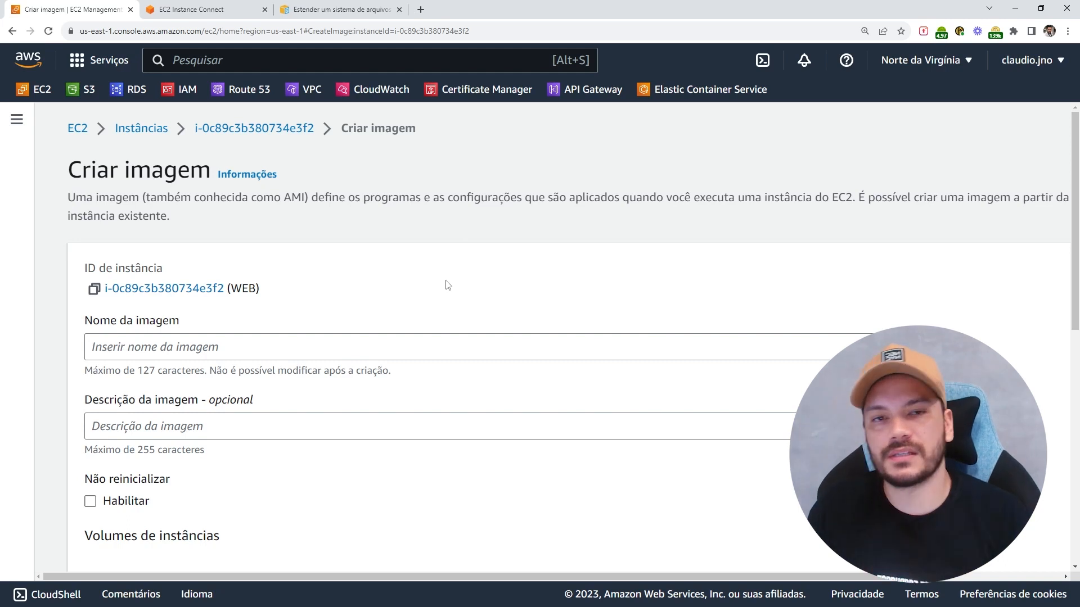
Step: Name the image teste, enable the no-reboot option and create the image
scroll(417, 318, "down", 1)
left_click(325, 291)
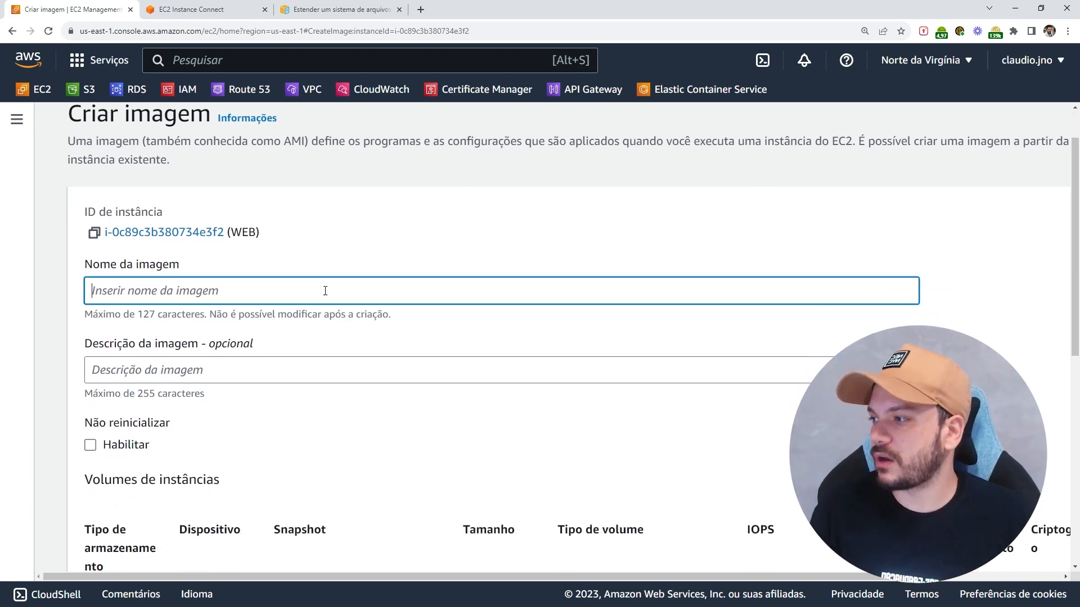
type("teste")
scroll(325, 290, "down", 1)
left_click(90, 388)
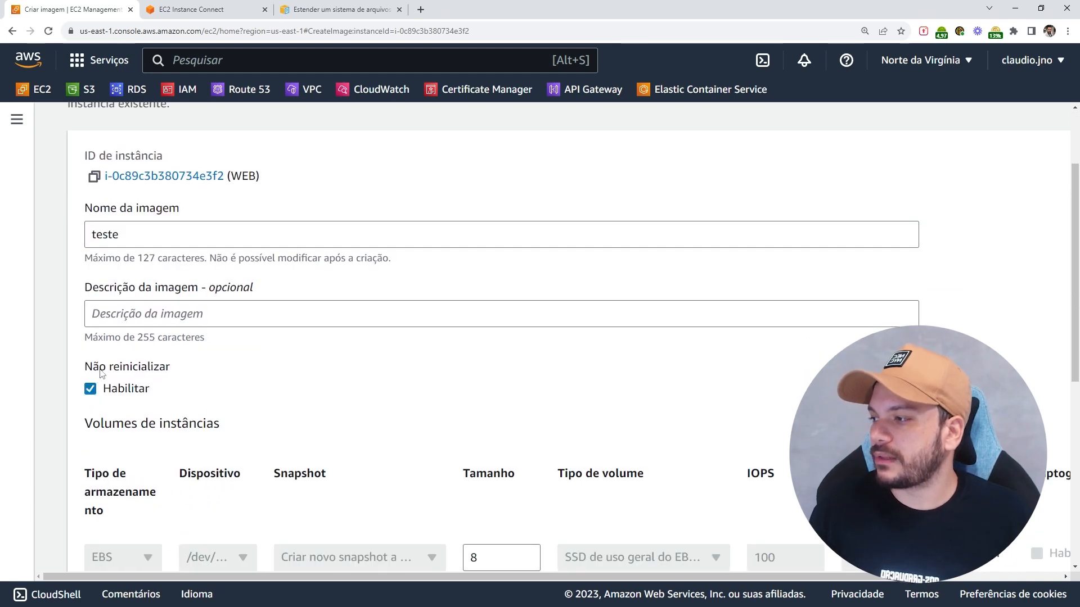
left_click_drag(172, 367, 39, 373)
scroll(423, 376, "down", 5)
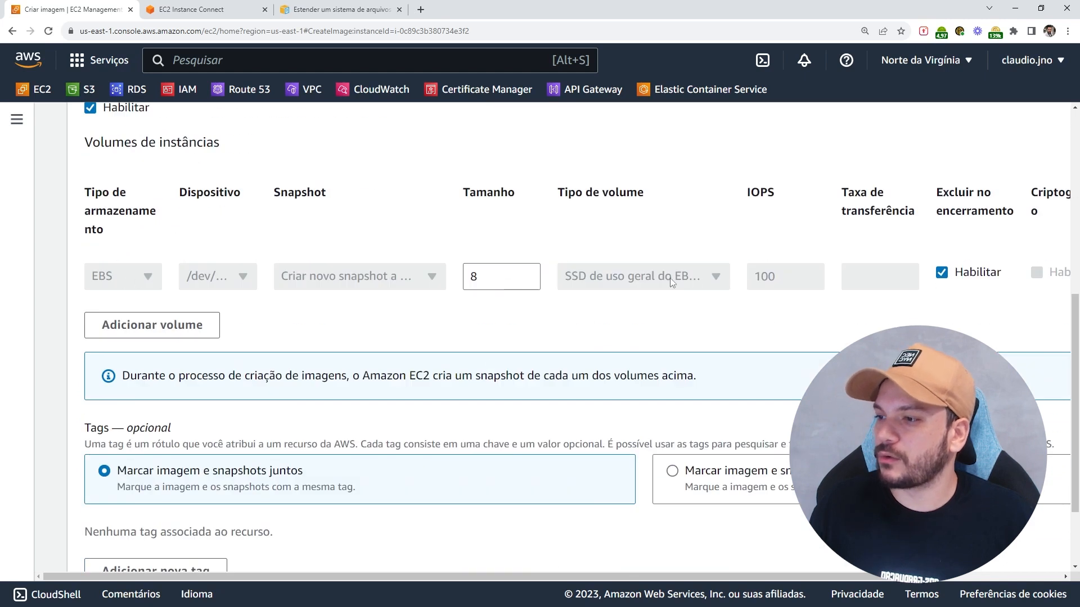
scroll(382, 325, "down", 2)
scroll(731, 478, "right", 3)
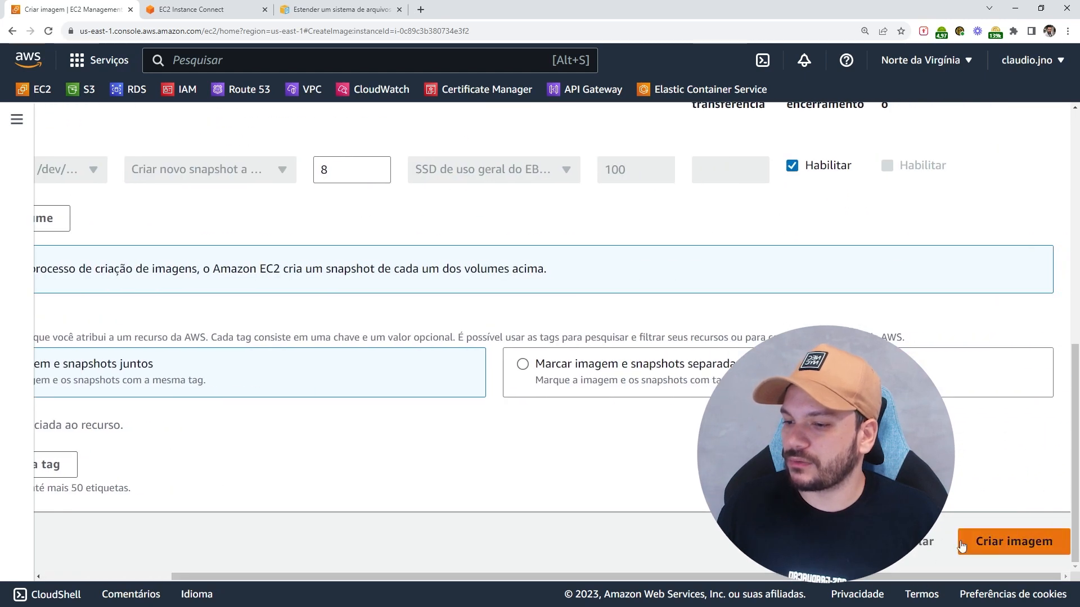
left_click(979, 543)
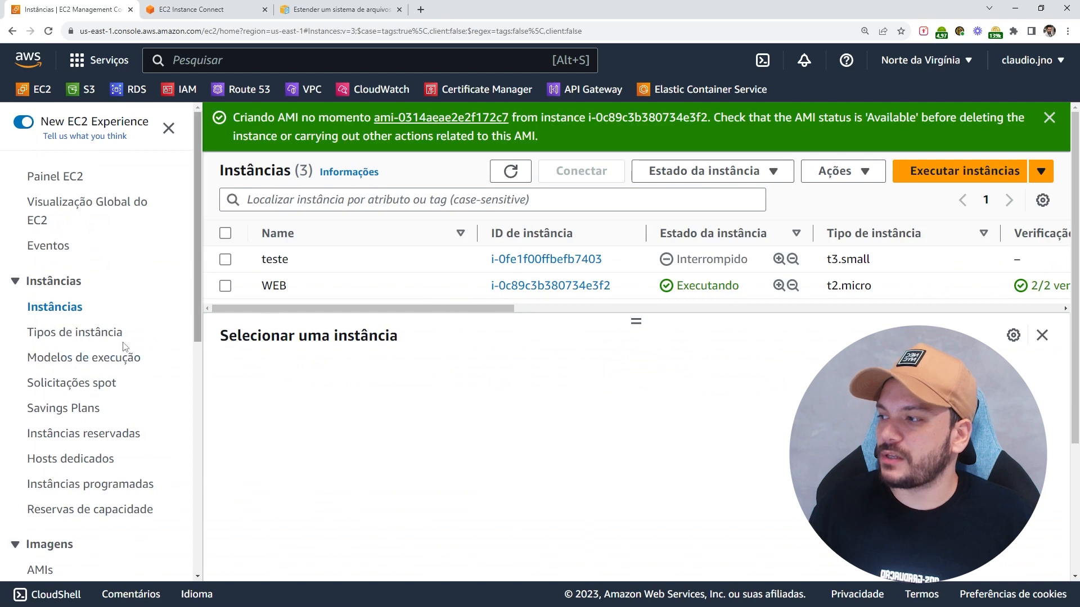
Step: Display the owned AMIs and check the details of the teste image
scroll(196, 464, "down", 2)
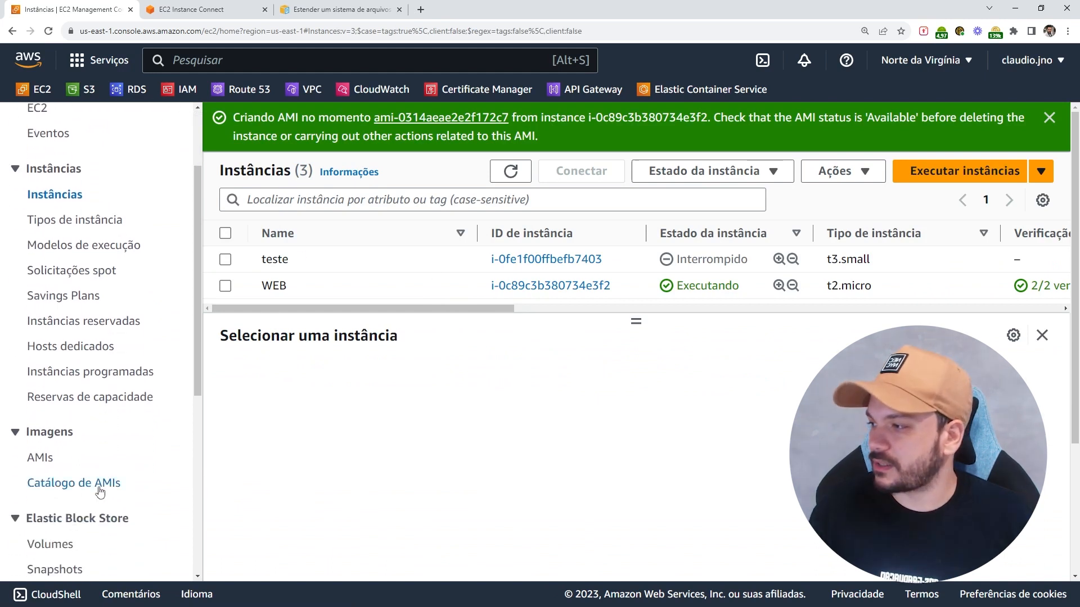
left_click(41, 457)
left_click(298, 237)
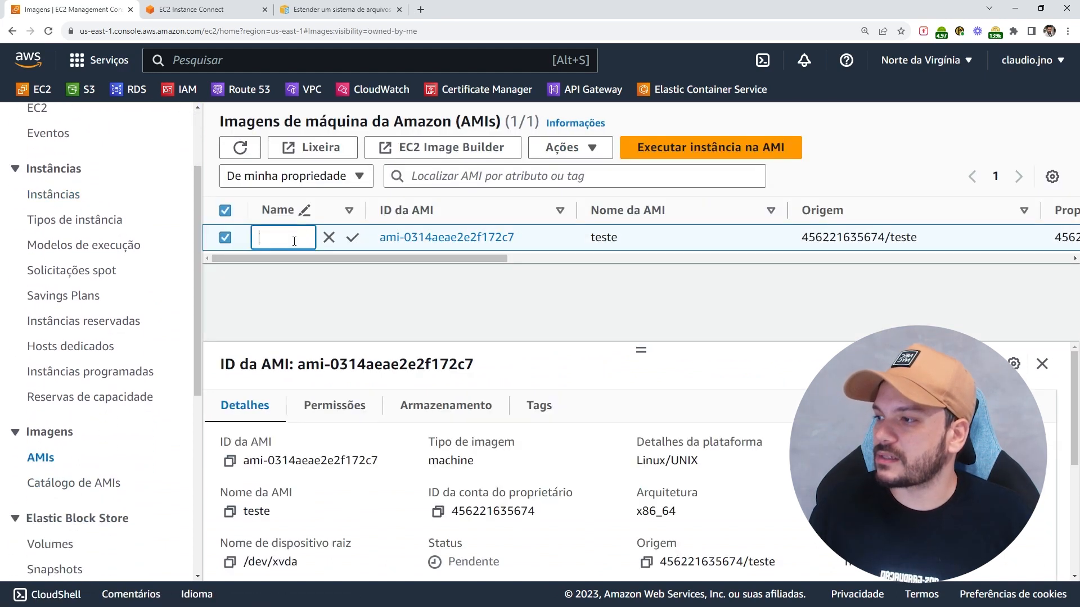
left_click_drag(505, 258, 753, 268)
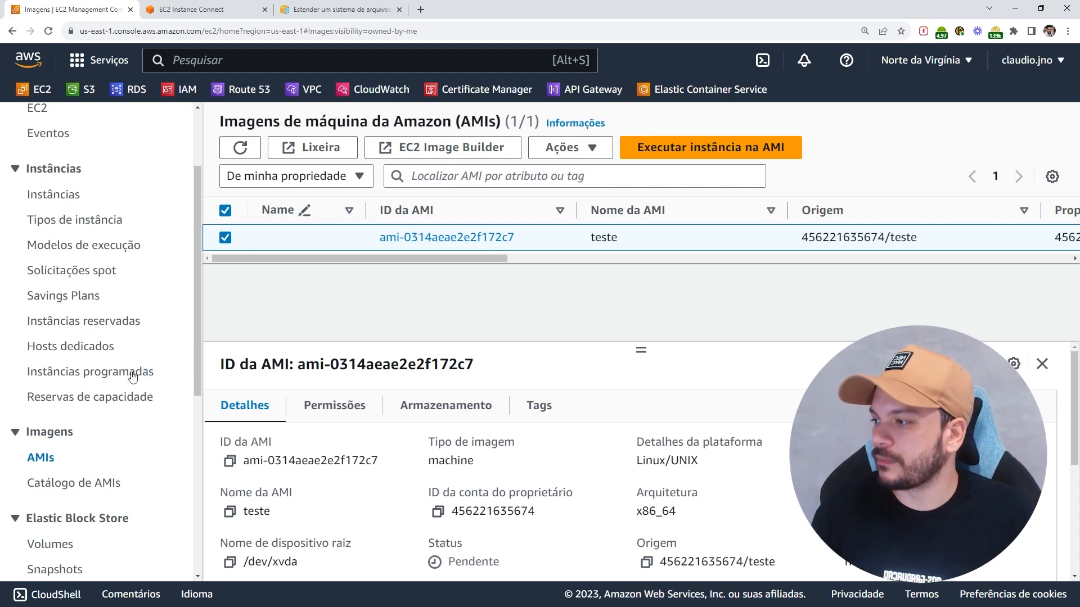
Step: Display the list of Elastic Block Store volumes
scroll(133, 376, "down", 2)
left_click(55, 458)
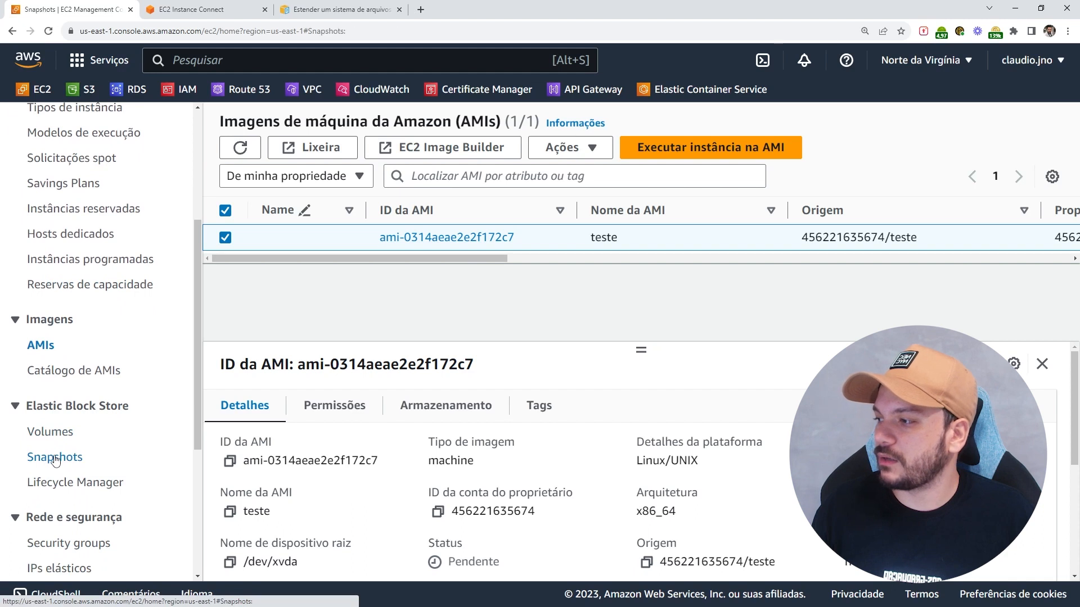
left_click(50, 432)
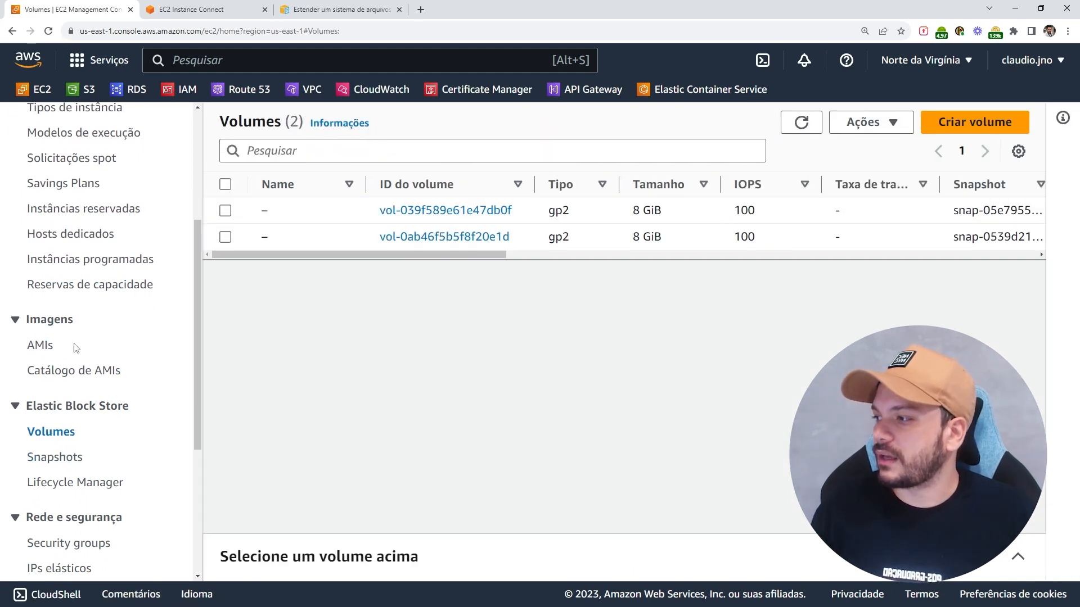
Step: Widen the attached instances column in the volumes list and check which volume belongs to the WEB instance
scroll(74, 310, "up", 4)
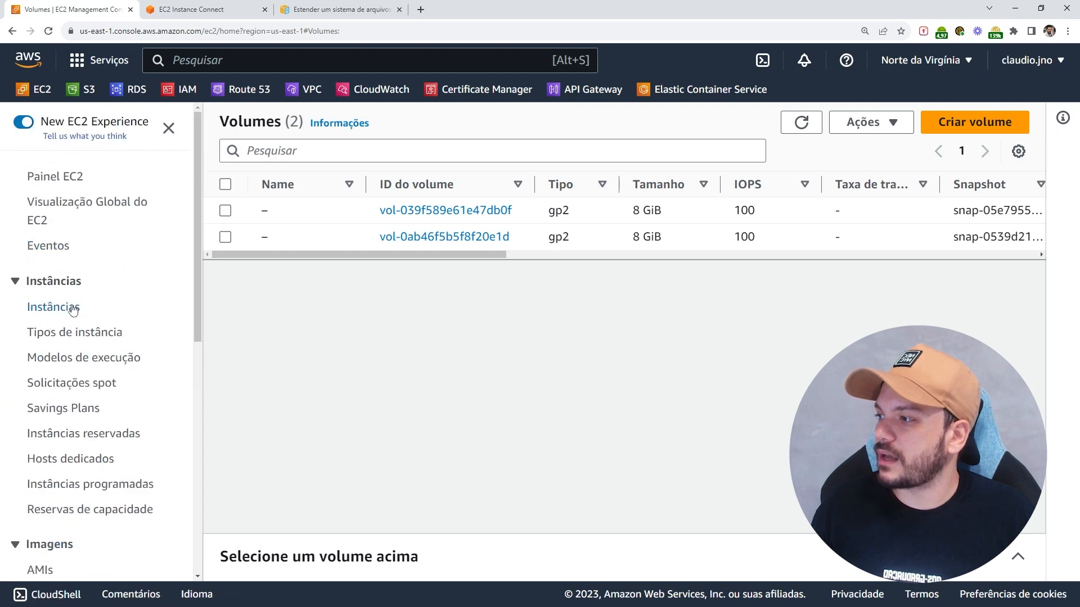
left_click_drag(494, 254, 928, 259)
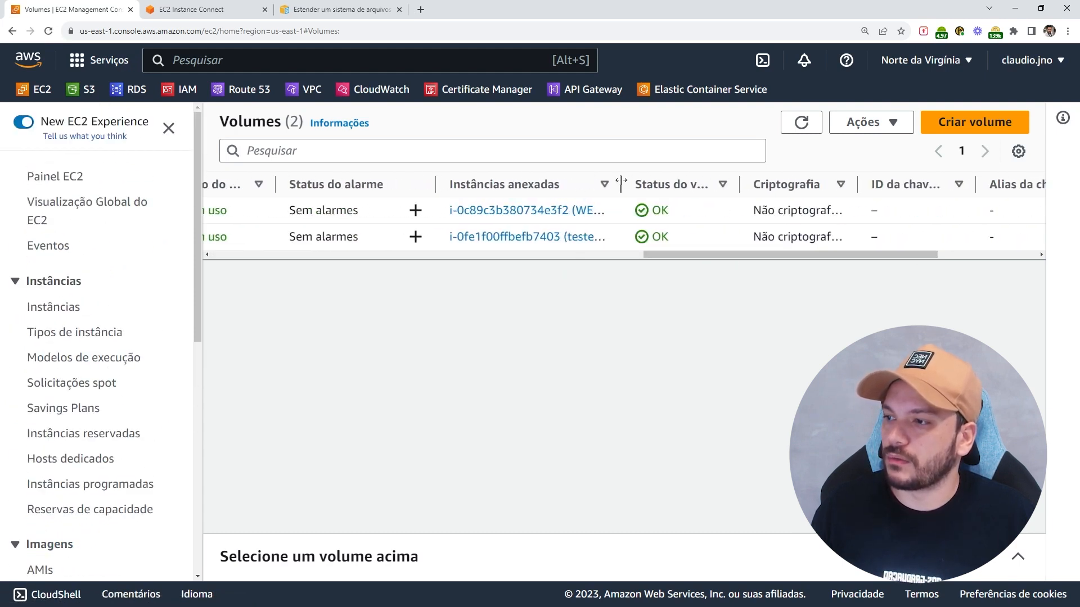
left_click_drag(622, 185, 790, 187)
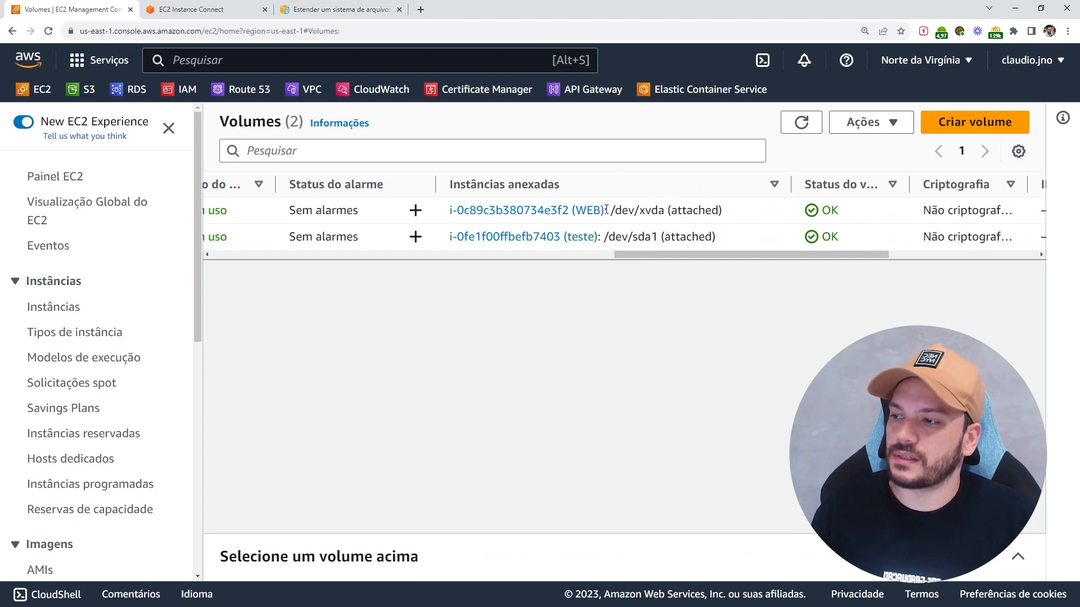
left_click_drag(605, 212, 572, 214)
left_click_drag(624, 255, 773, 259)
left_click_drag(695, 252, 473, 254)
Step: Select the WEB instance, view its storage details and open the volume attached as /dev/xvda
left_click(49, 311)
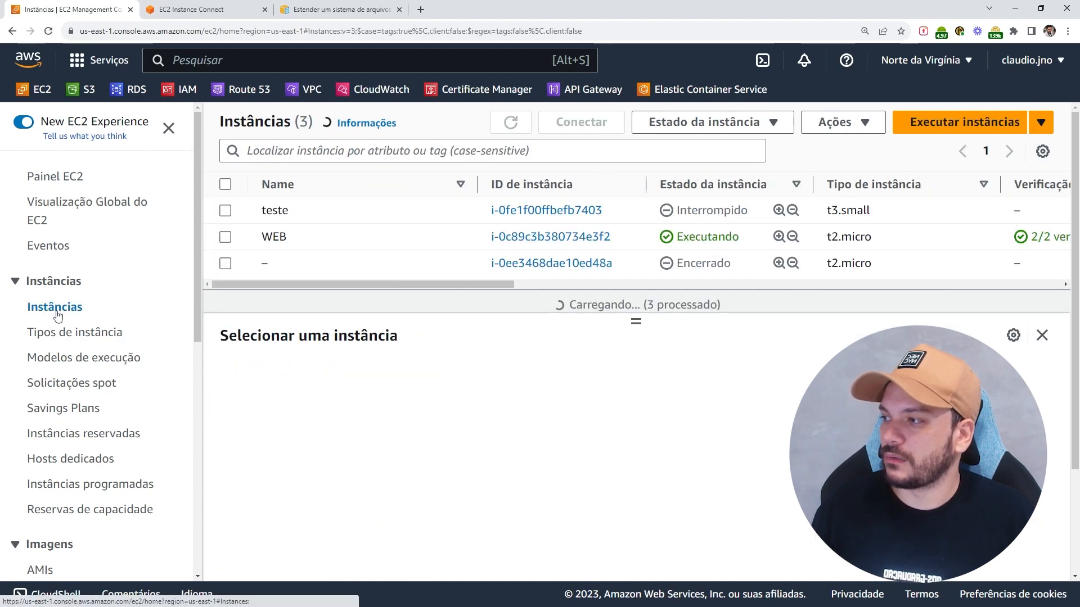
left_click(269, 237)
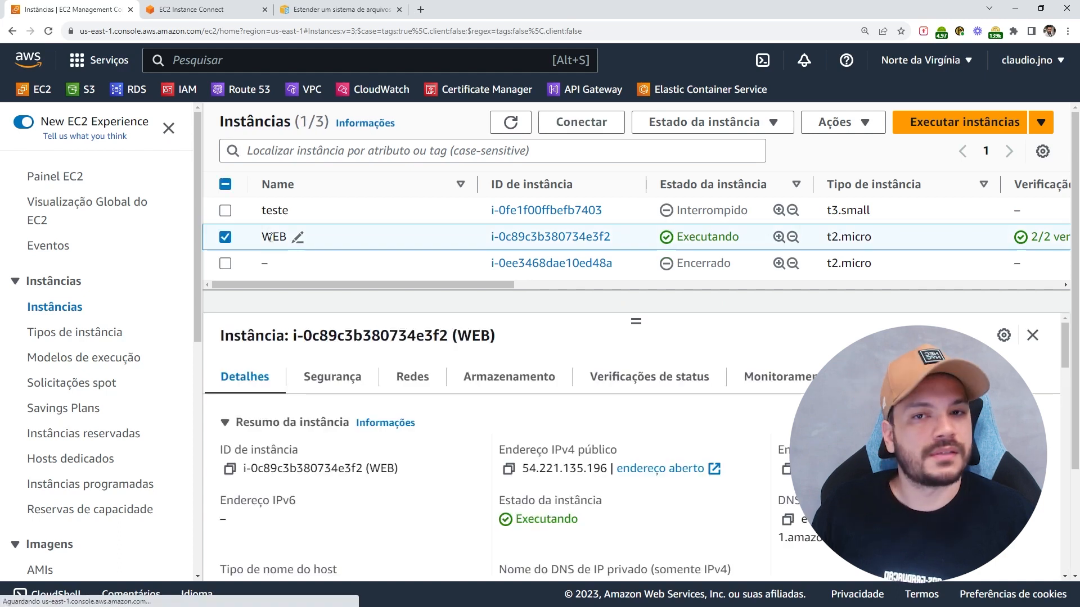
left_click(537, 379)
scroll(472, 444, "down", 3)
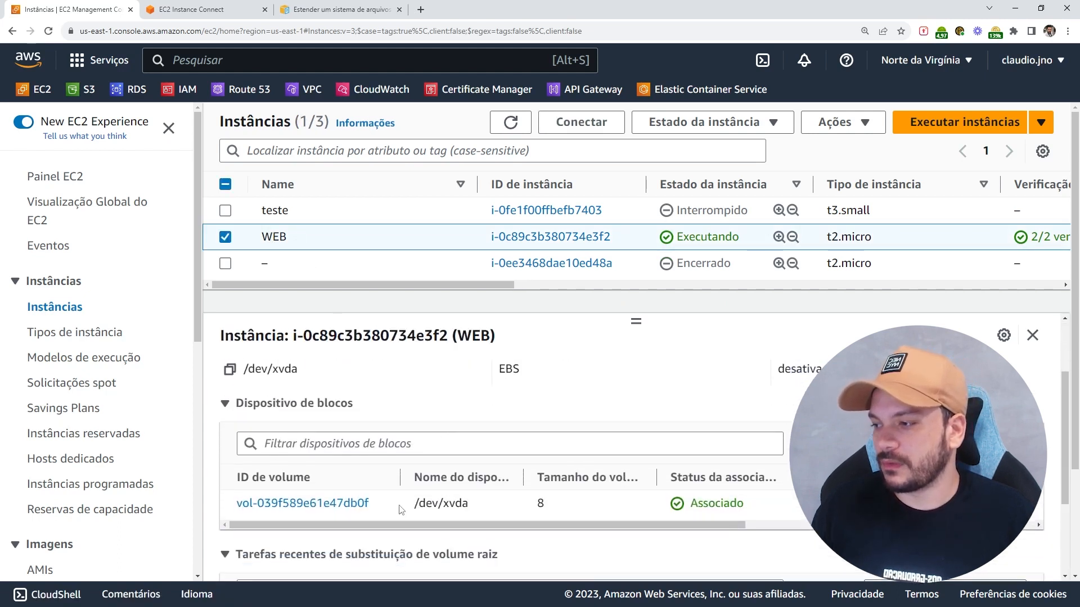
left_click(286, 494)
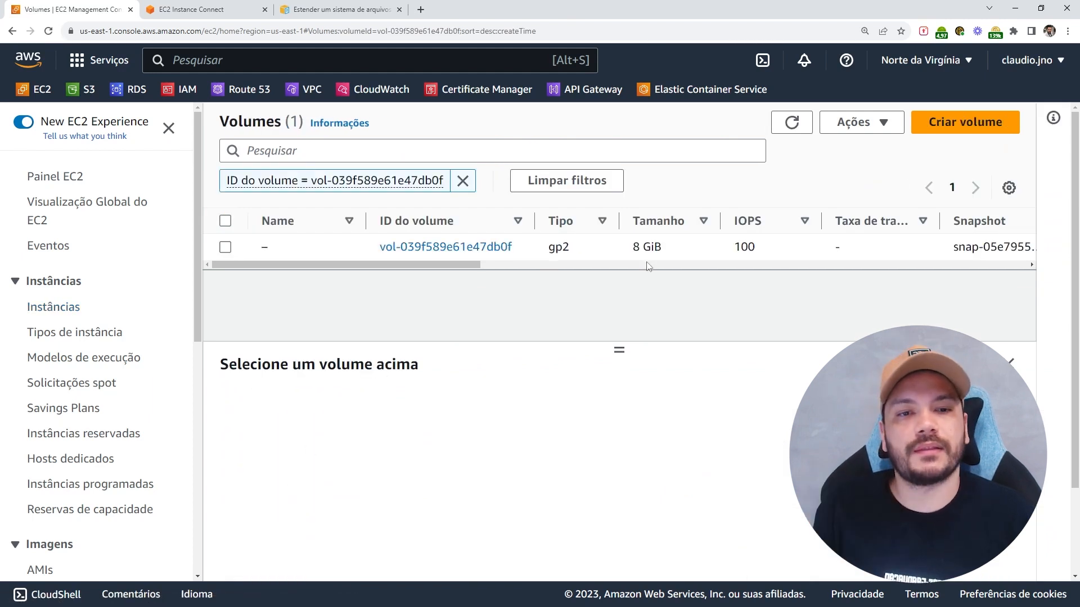
Step: Modify the WEB instance's volume to a size of 20 GiB, keeping the gp2 type, and confirm the modification
left_click(341, 256)
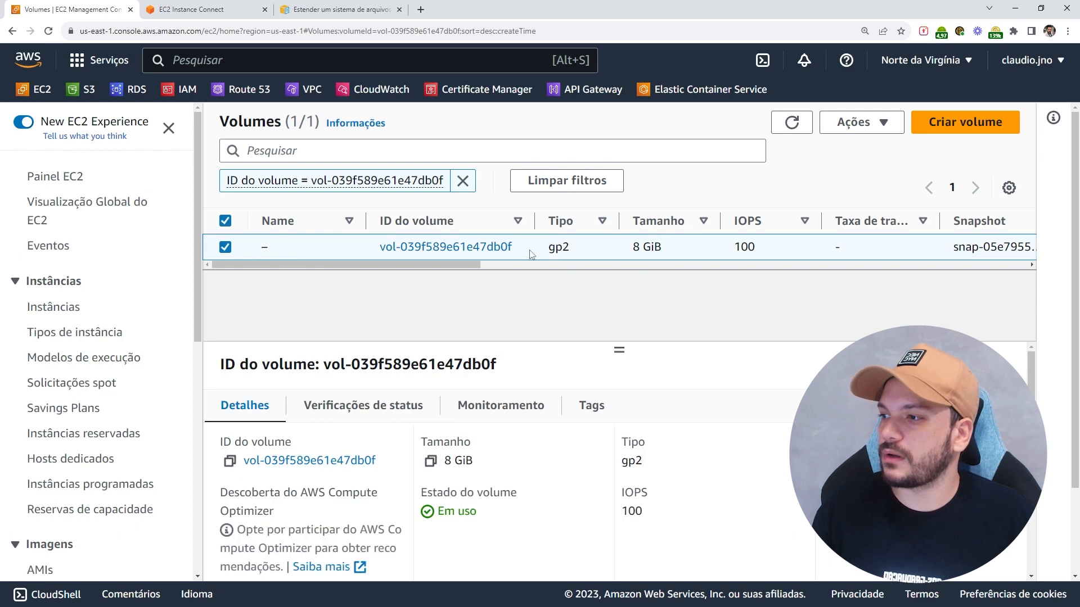
left_click(863, 123)
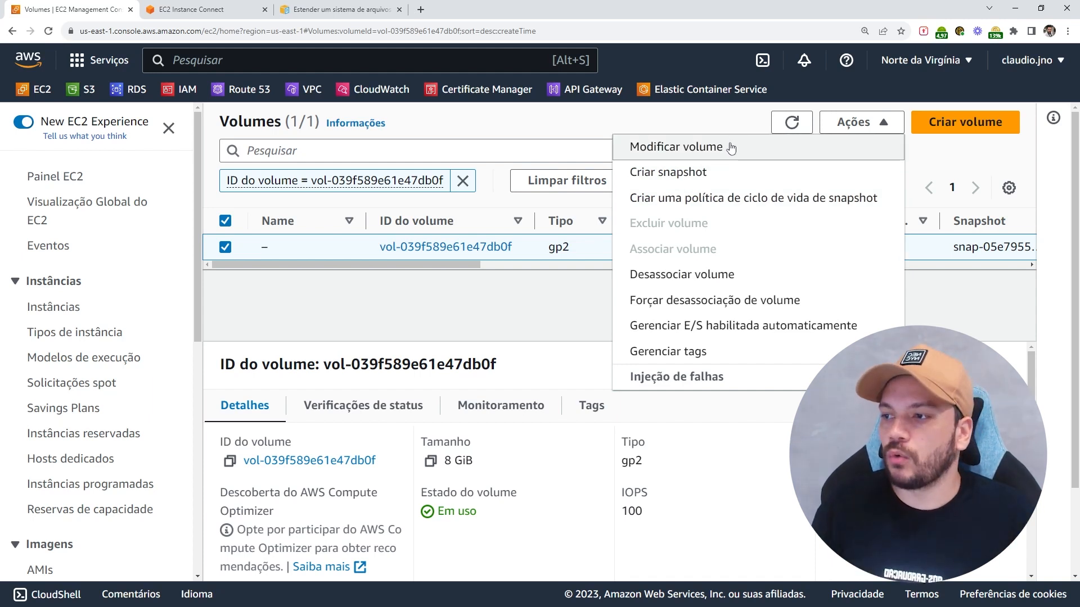
left_click(681, 147)
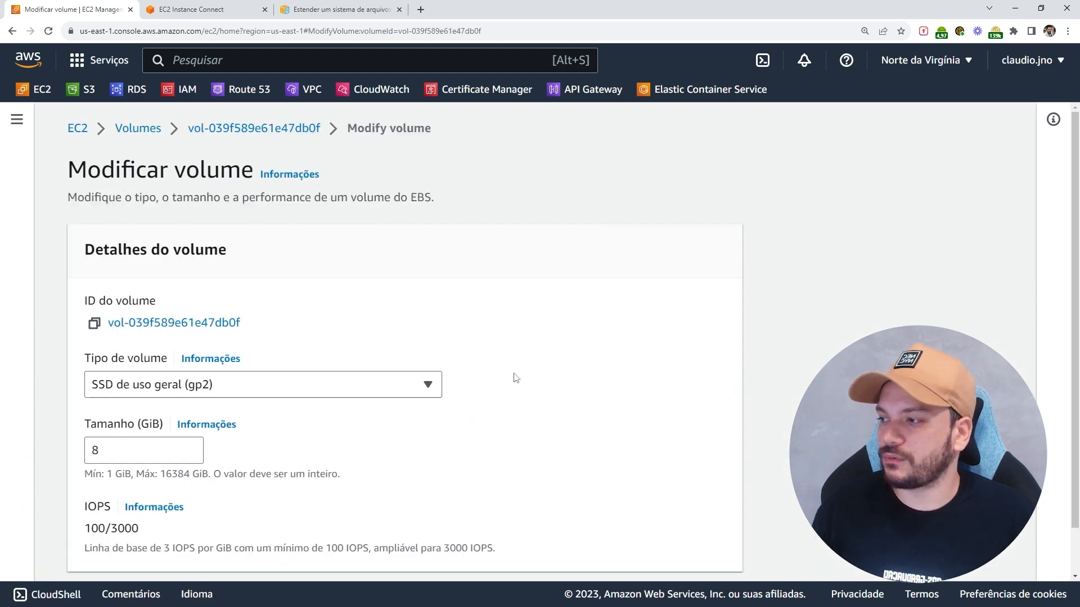
scroll(506, 337, "down", 2)
left_click(417, 335)
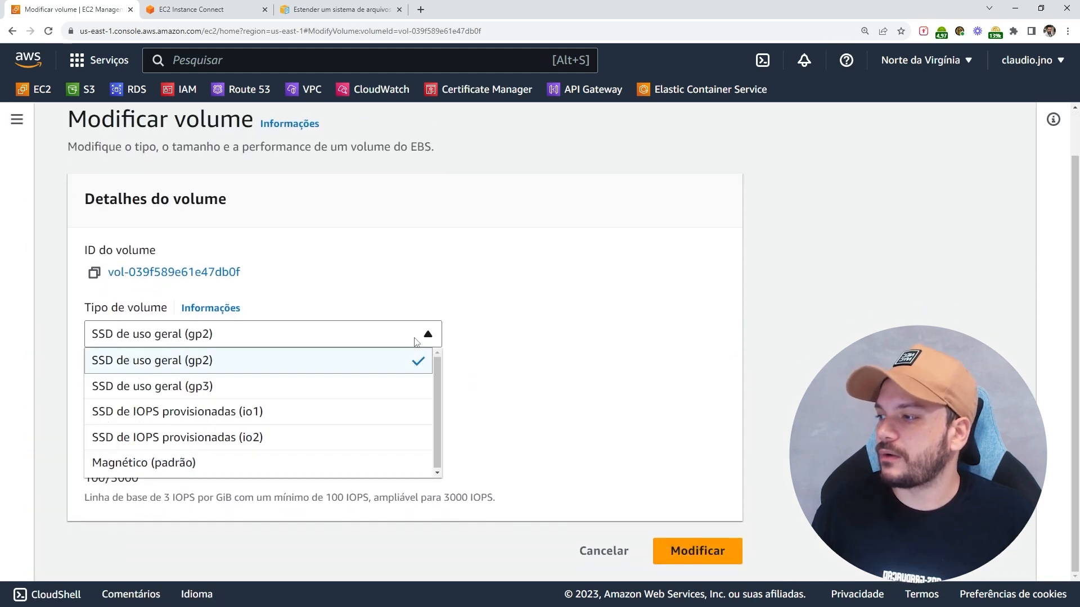
left_click(549, 352)
key("Tab")
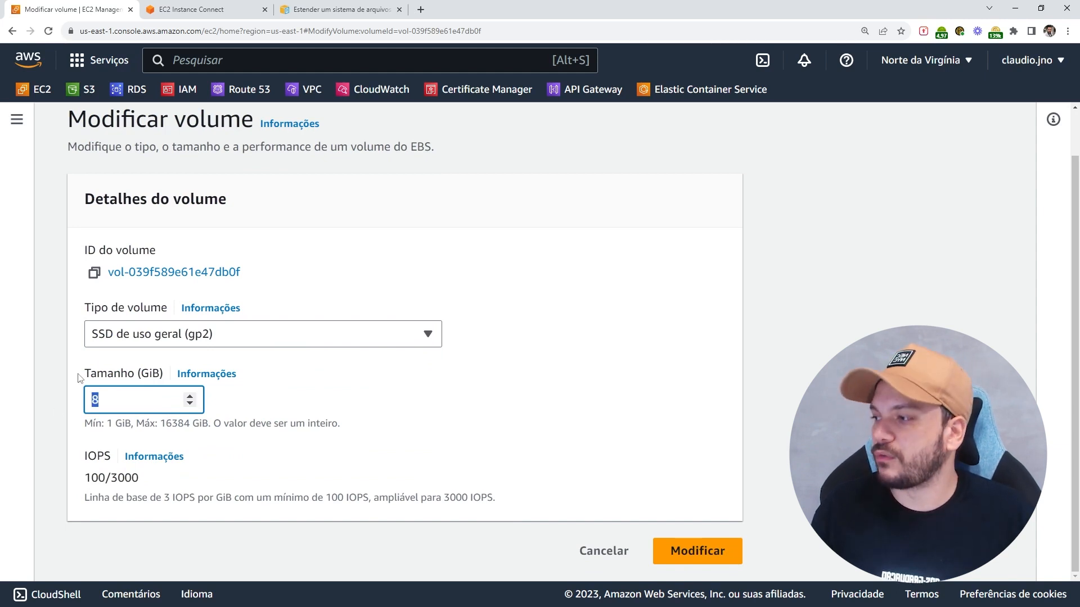
type("20")
left_click(443, 380)
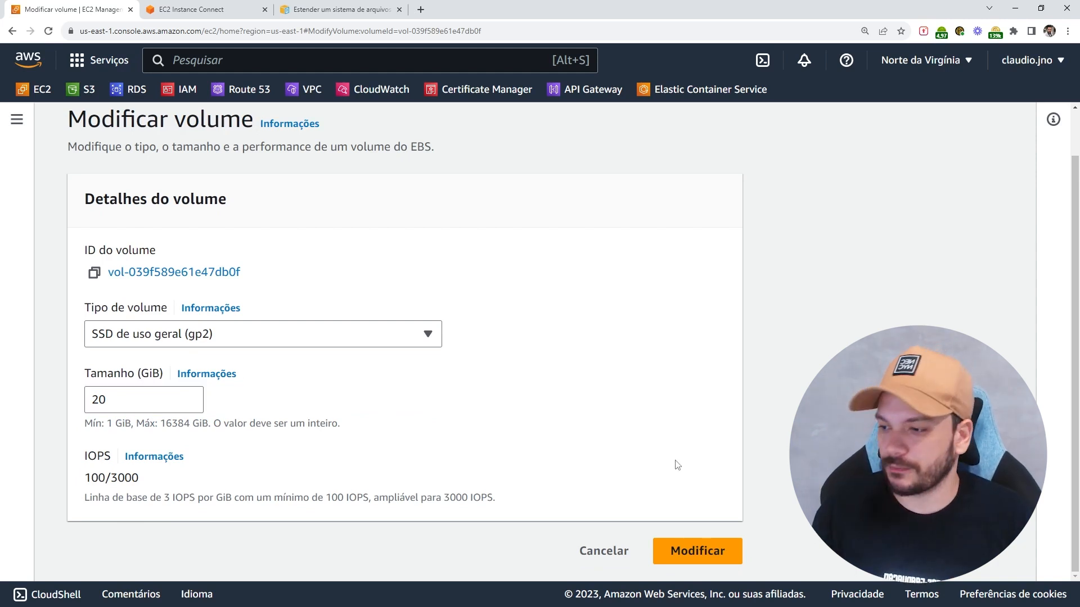
left_click(682, 549)
left_click(742, 489)
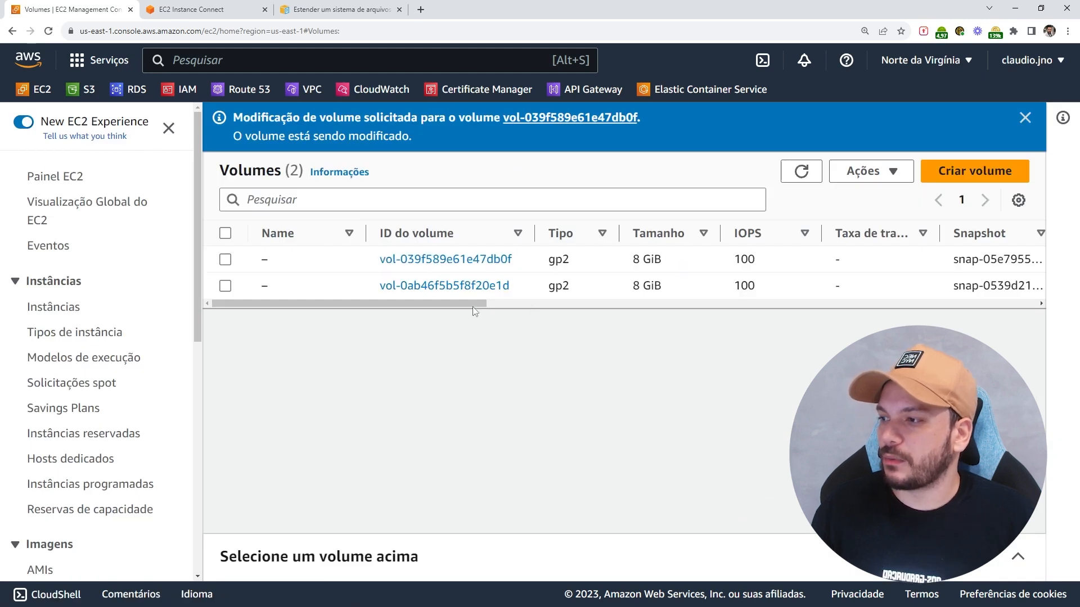
Step: Check the modified volume's state, refresh the volumes list and check the volume's size
left_click_drag(477, 304, 754, 321)
left_click_drag(659, 260, 568, 261)
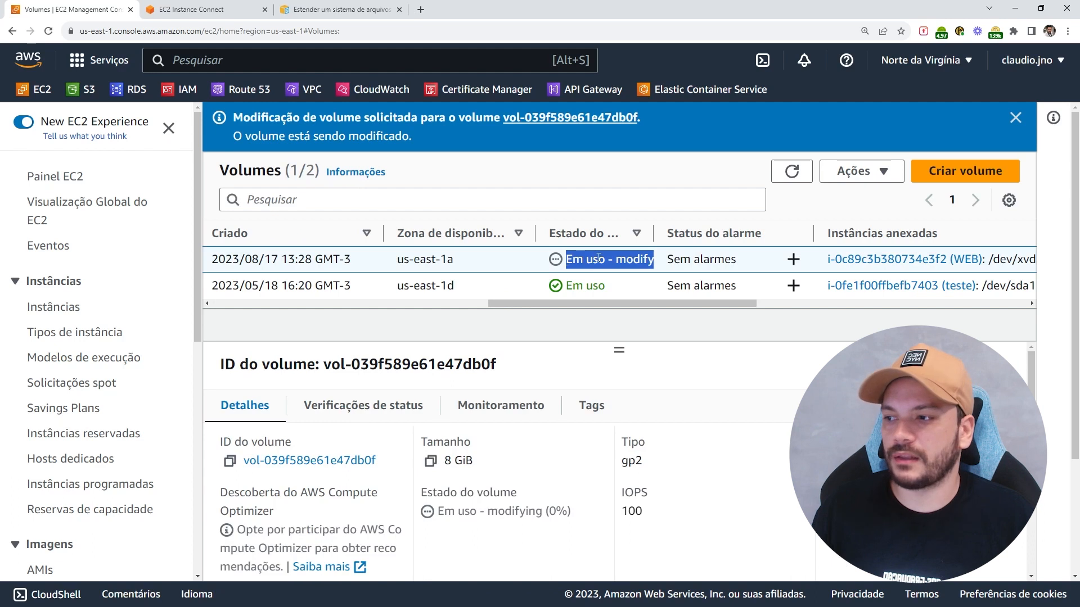
left_click_drag(641, 305, 387, 305)
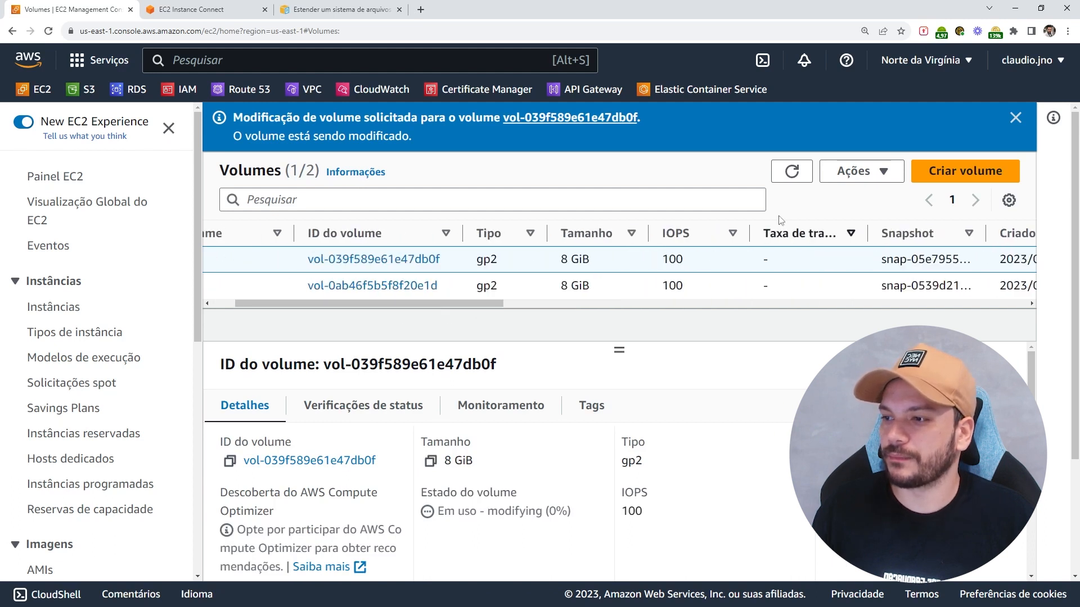
left_click(791, 172)
left_click_drag(601, 259, 561, 259)
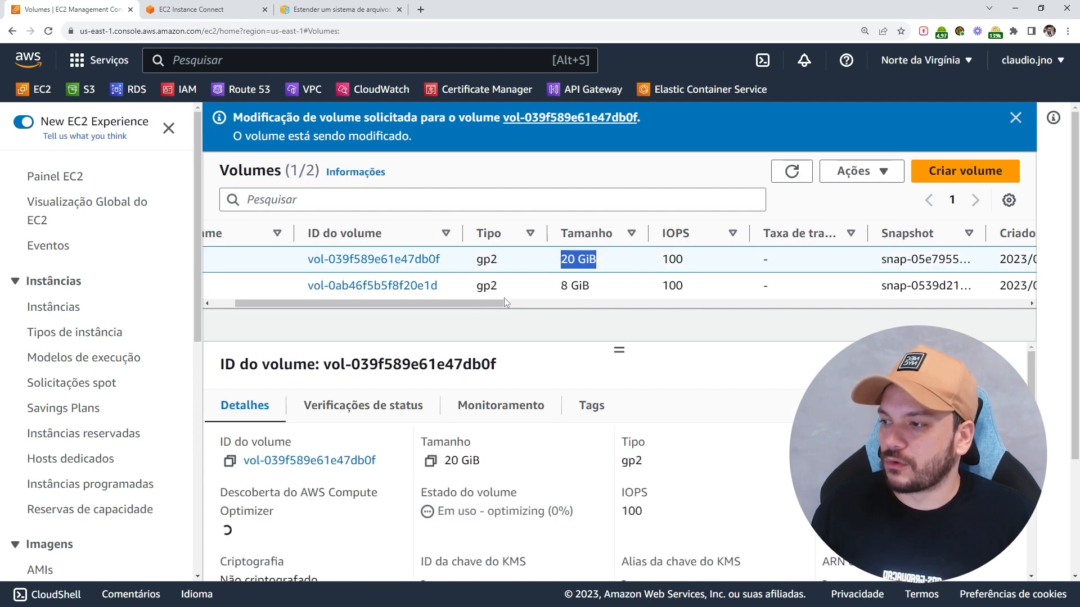
Step: Widen the volume state column and check the full modification state of the WEB instance's volume
left_click(620, 306)
left_click_drag(609, 306, 638, 306)
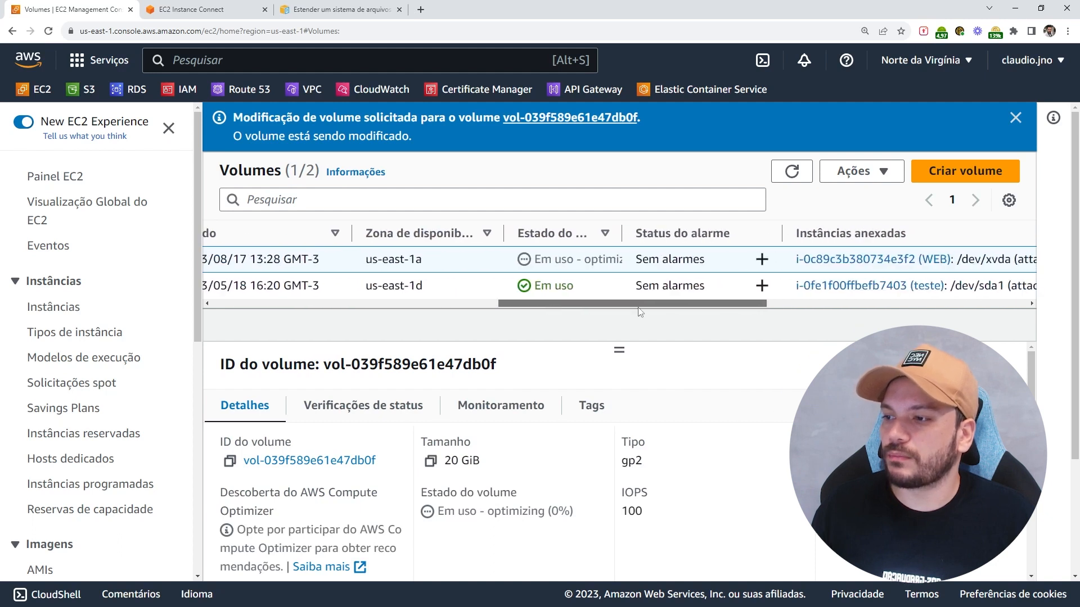
left_click_drag(620, 237, 711, 243)
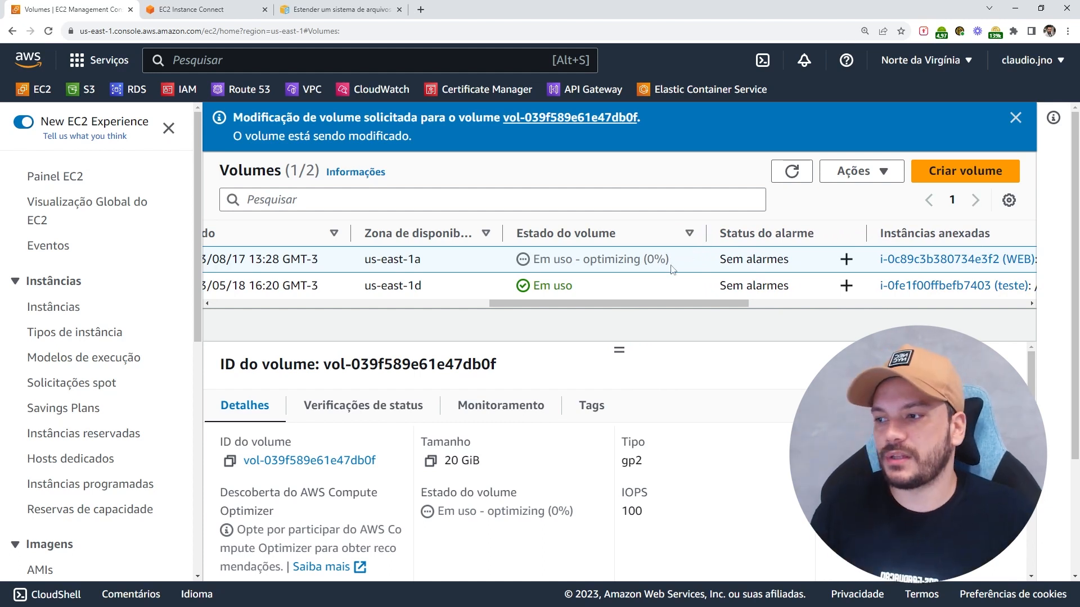
left_click_drag(669, 260, 552, 259)
Step: Read in the AWS documentation which volume states allow extending the file system, and compare with the volume's state in the EC2 console
left_click(338, 9)
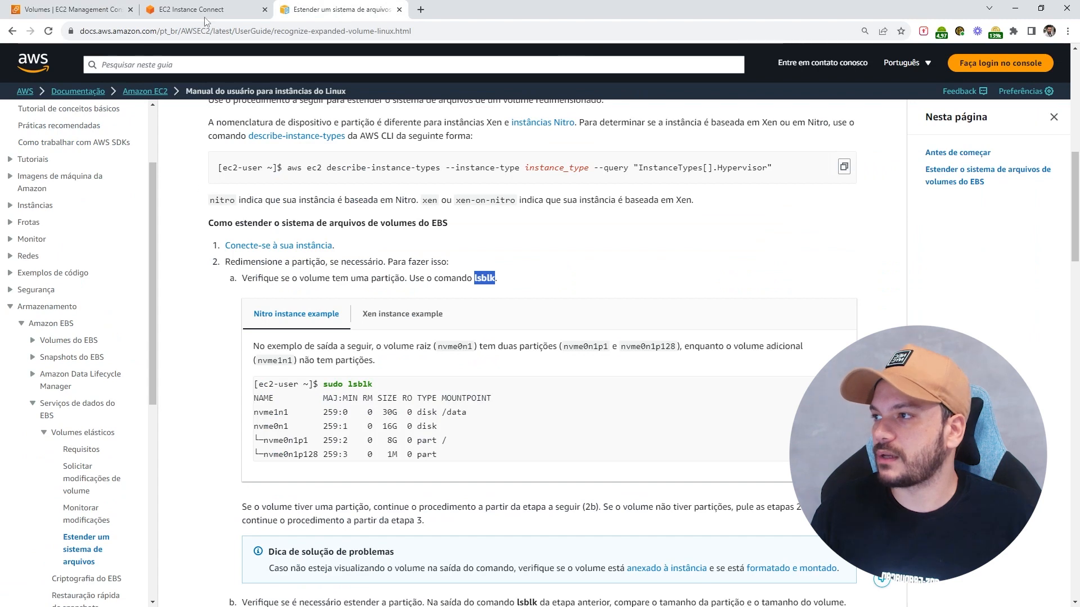
scroll(449, 282, "up", 5)
scroll(449, 282, "up", 1)
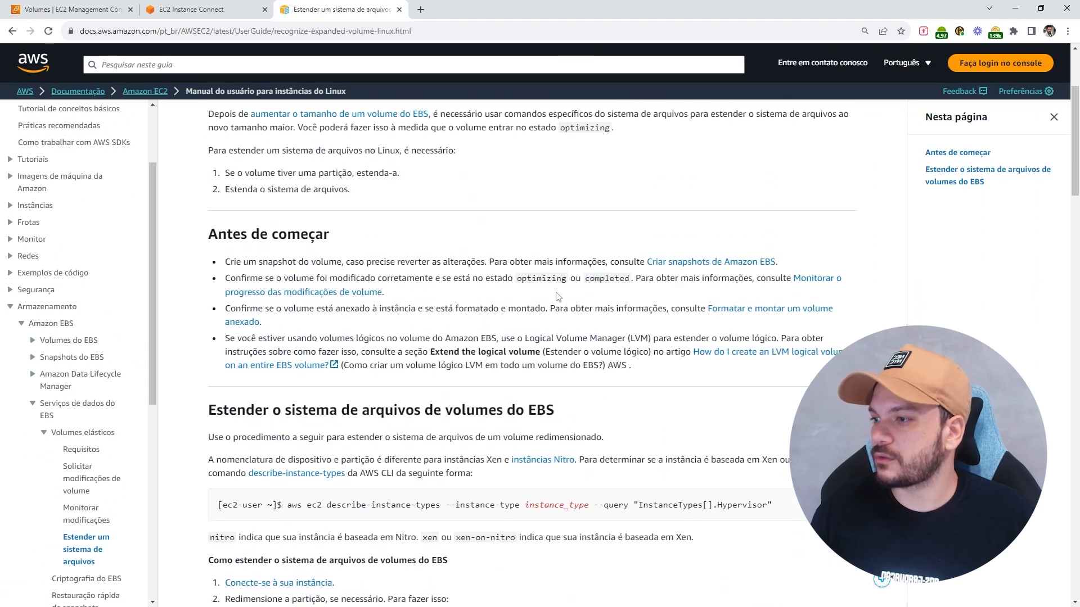
double_click(540, 279)
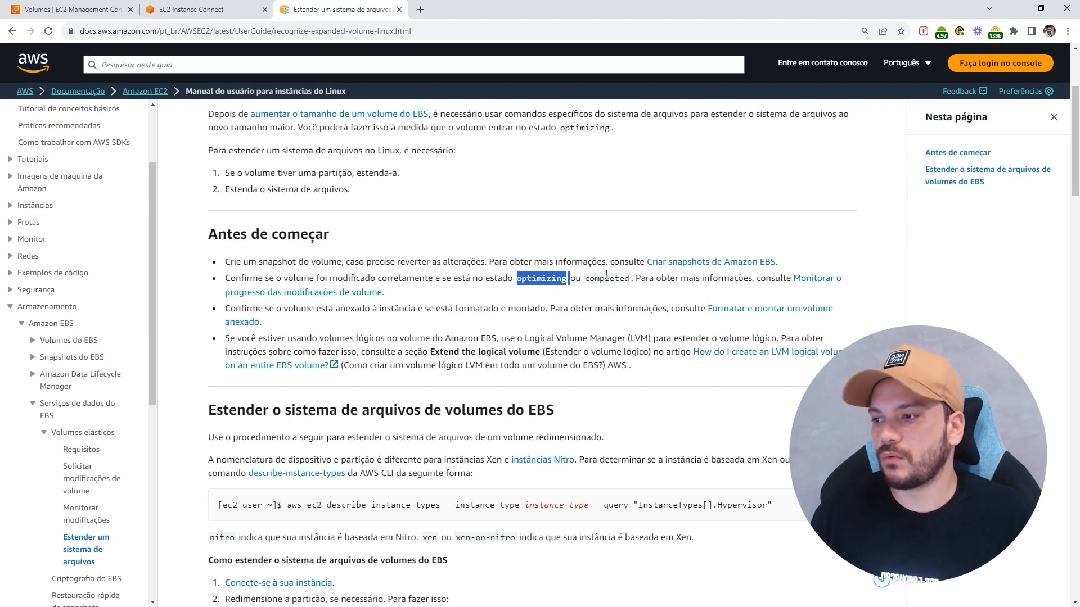
left_click(619, 294)
key("ctrl+1")
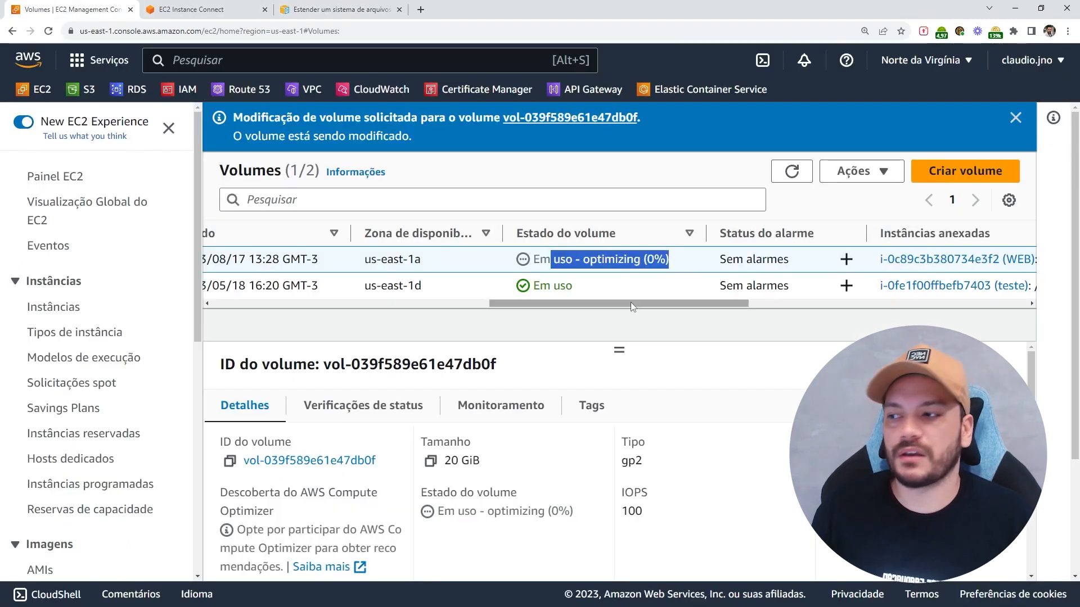
left_click_drag(545, 305, 322, 306)
Step: Clear the WEB instance's terminal, run lsblk and compare the sizes of disk xvda and partition xvda1
left_click(214, 8)
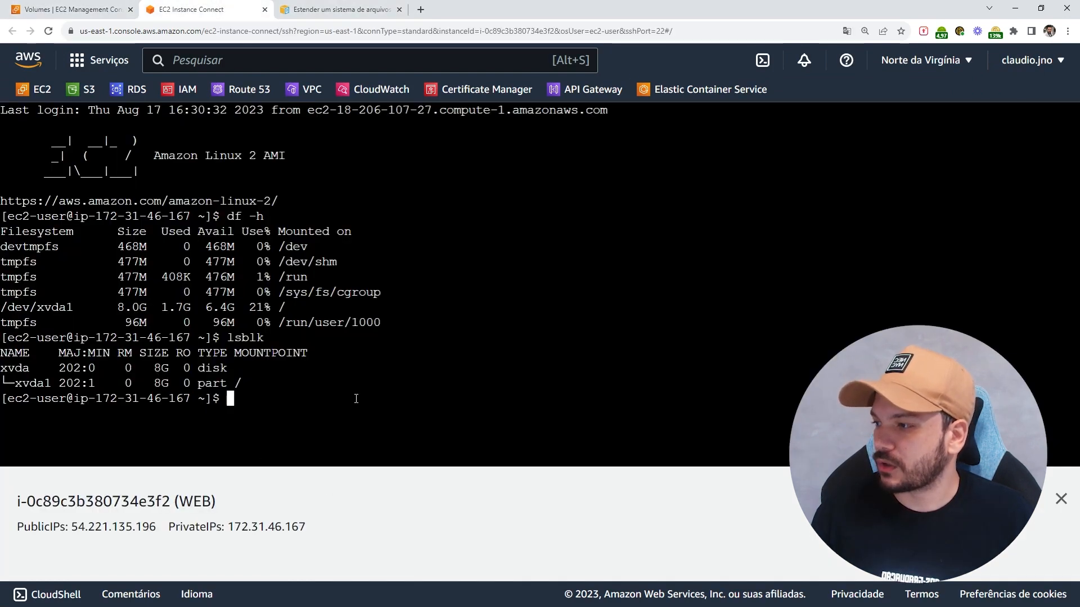
key("ctrl+l")
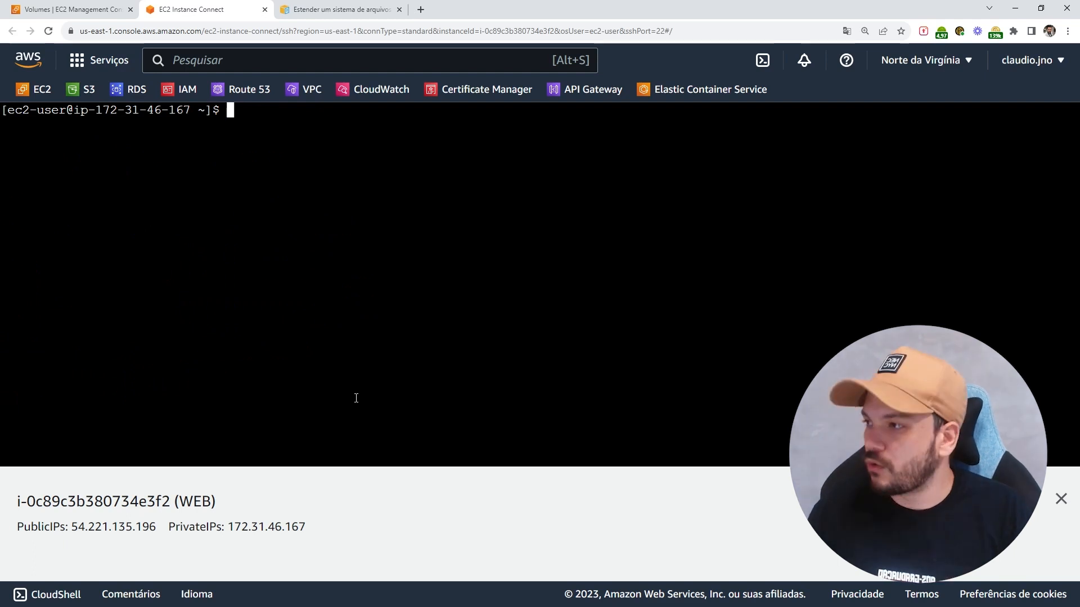
type("lsblk")
key("Return")
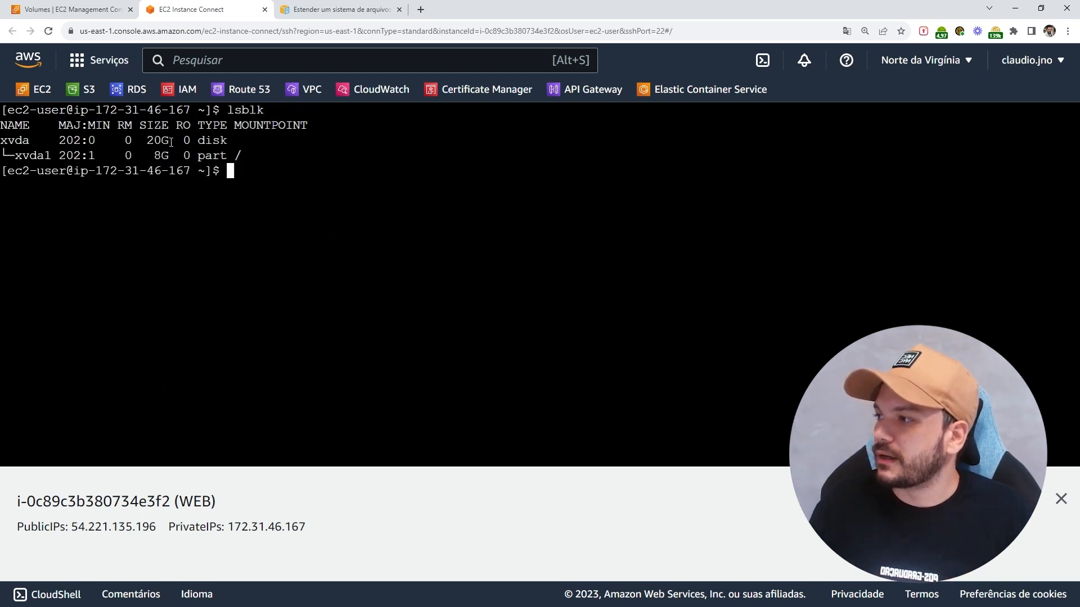
left_click_drag(145, 141, 171, 156)
left_click(68, 154)
left_click(247, 182)
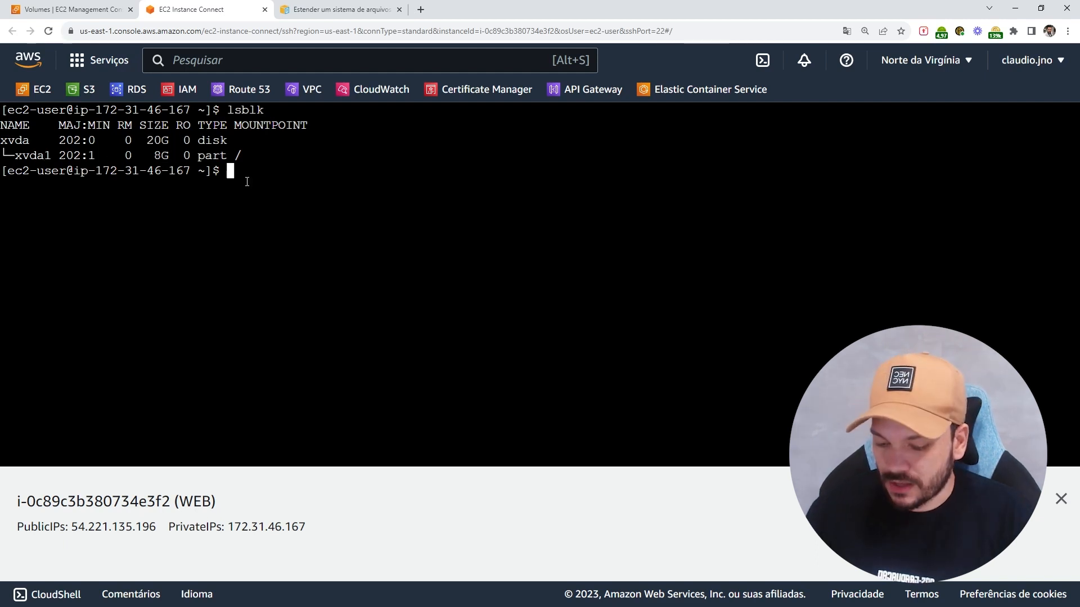
Step: Run df -h and compare the size of the /dev/xvda1 file system with the lsblk sizes
type("df -h")
key("Return")
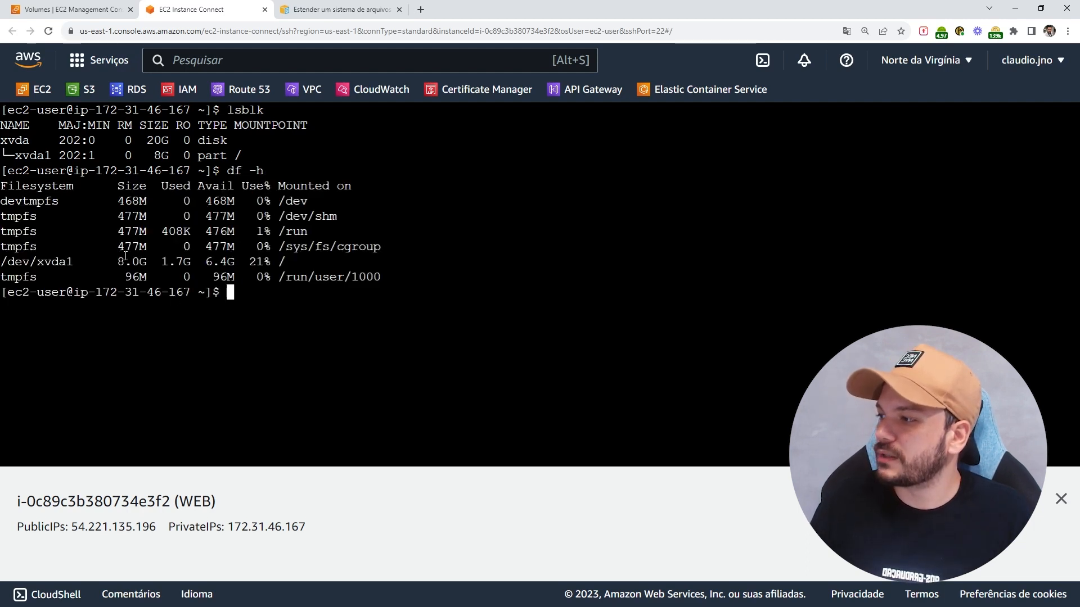
left_click_drag(119, 262, 150, 263)
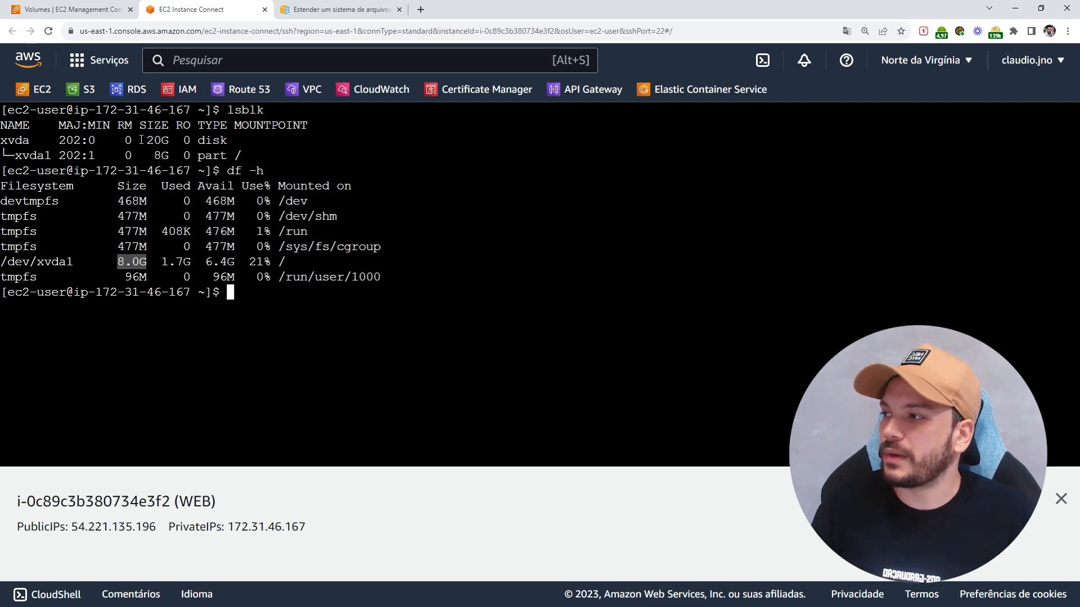
left_click_drag(141, 139, 167, 155)
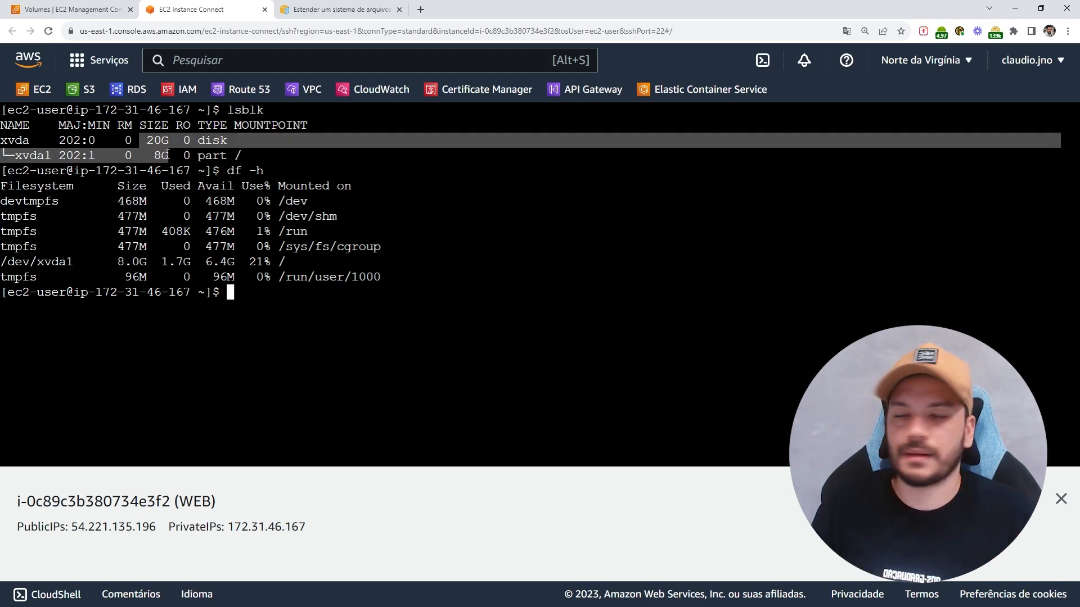
left_click(295, 319)
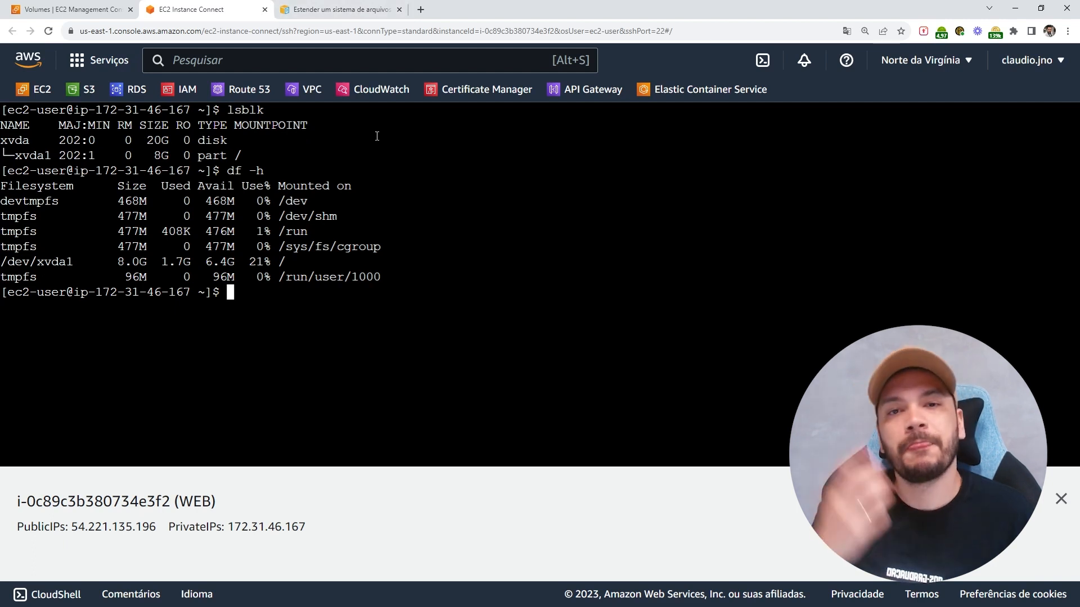
Step: Return to the AWS documentation on extending file systems and display the Xen instance example for the growpart command
left_click(334, 10)
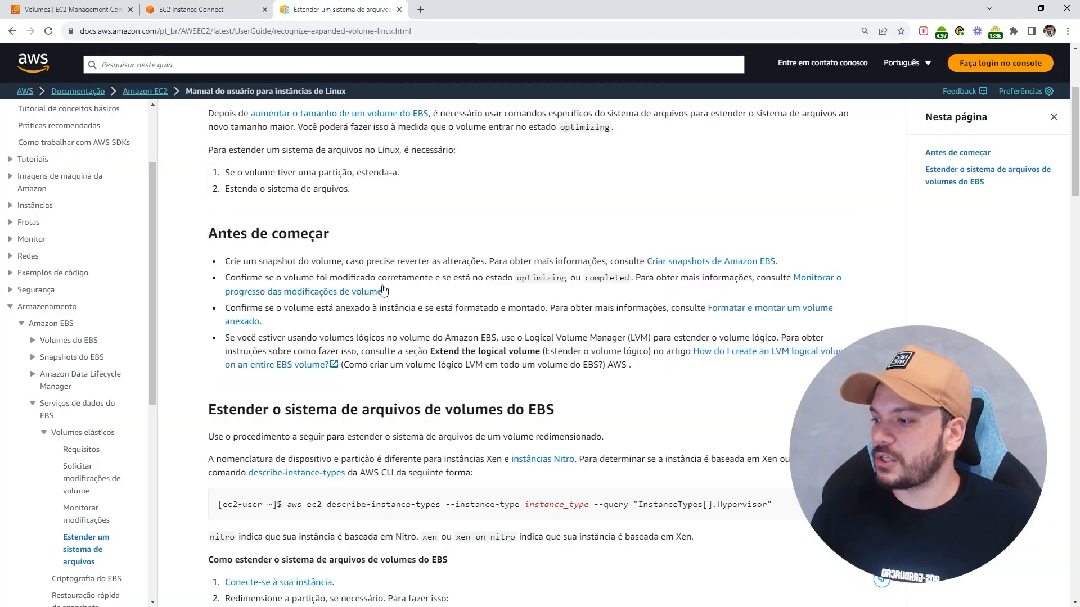
scroll(383, 290, "down", 7)
left_click_drag(372, 329, 353, 329)
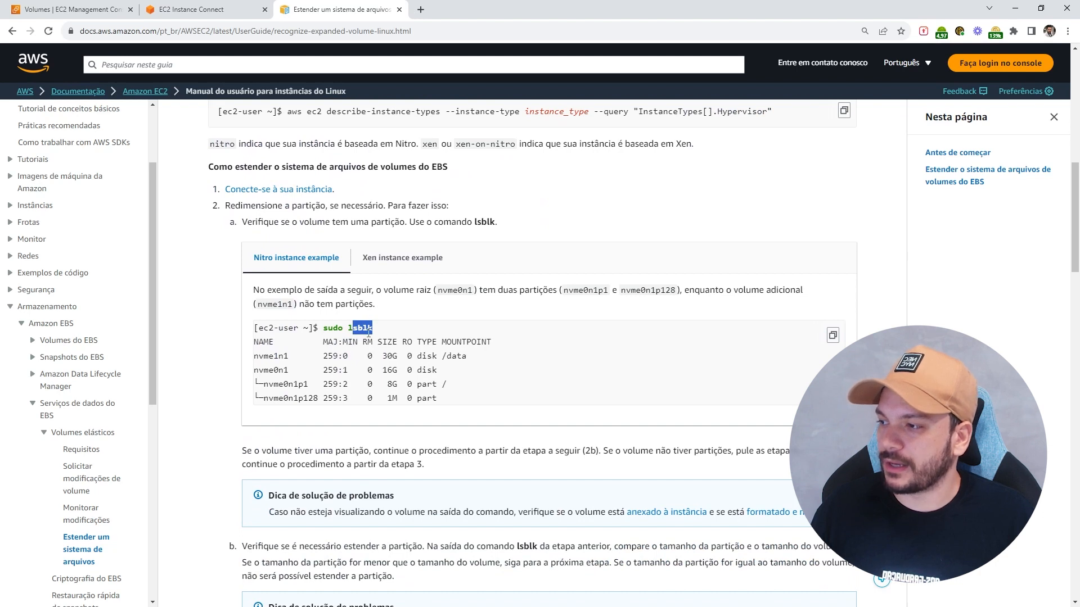
scroll(368, 333, "down", 5)
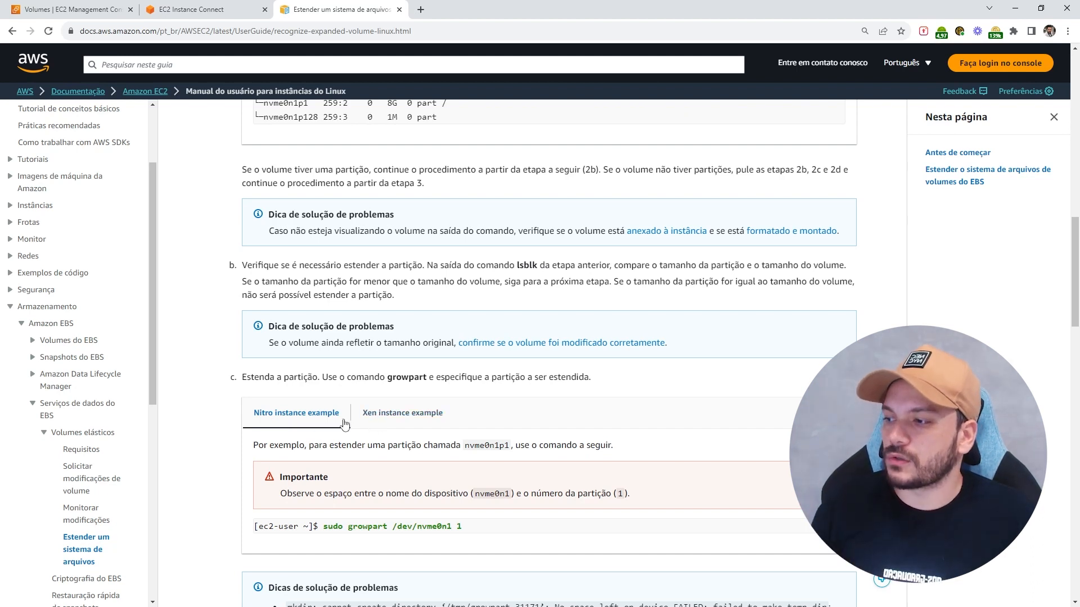
left_click(383, 416)
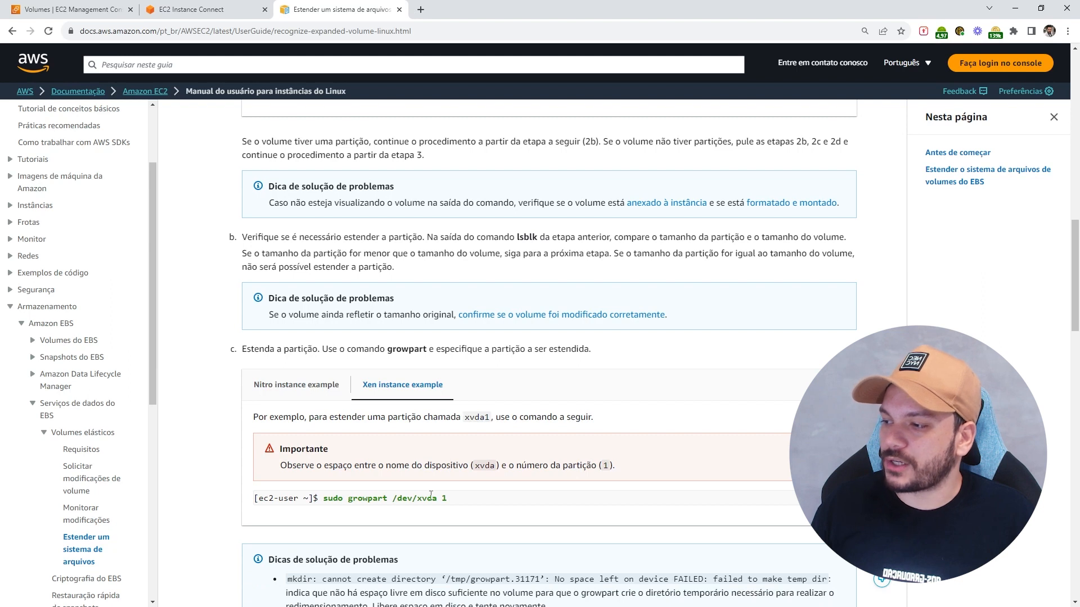
Step: Copy the example command sudo growpart /dev/xvda 1 from the AWS documentation and paste it into the WEB instance's terminal
left_click_drag(323, 497, 448, 502)
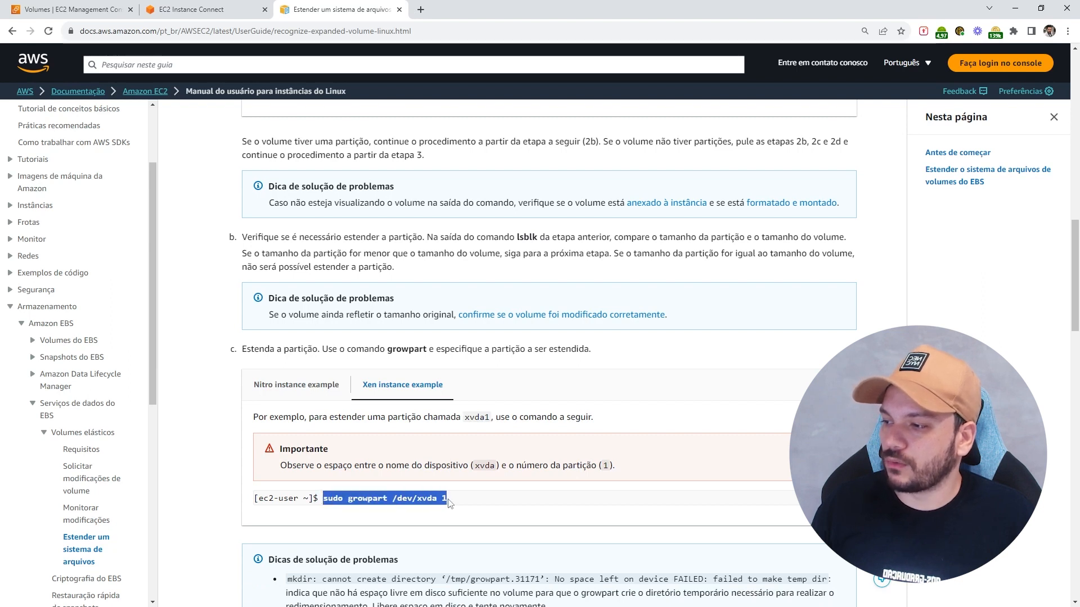
right_click(449, 502)
left_click(474, 497)
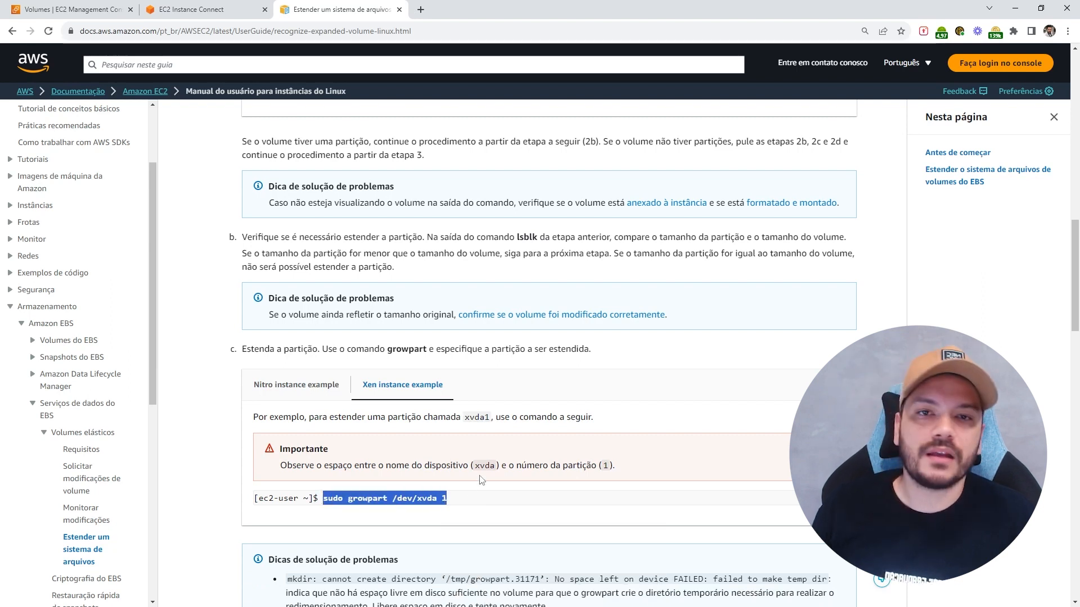
key("ctrl+shift+Tab")
right_click(340, 311)
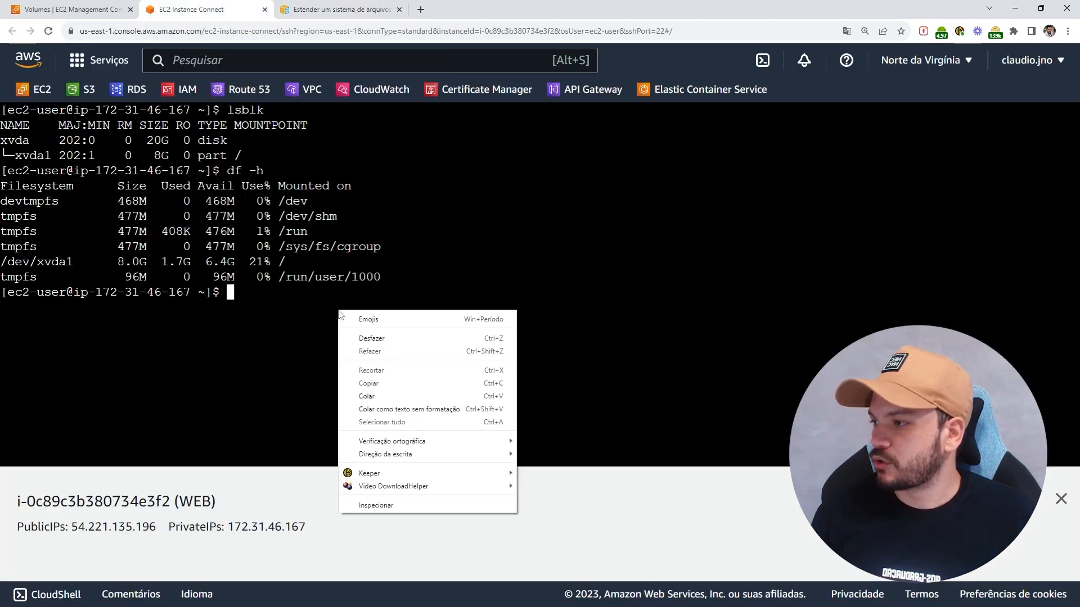
left_click(367, 397)
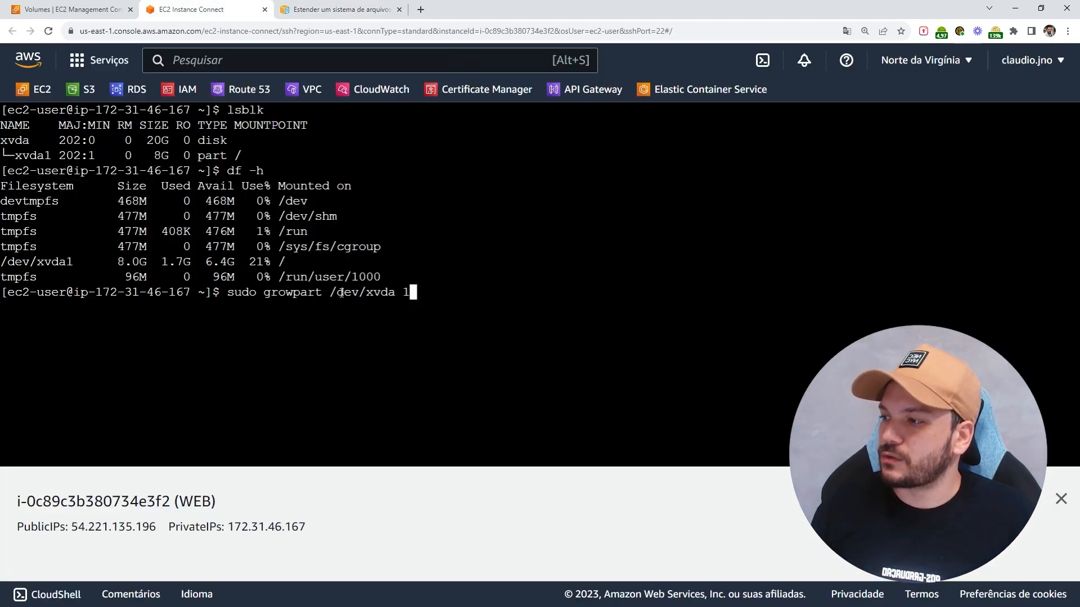
Step: Check the growpart command's device and partition number against the lsblk listing, and run sudo growpart /dev/xvda 1 to extend the partition
left_click_drag(395, 292, 332, 292)
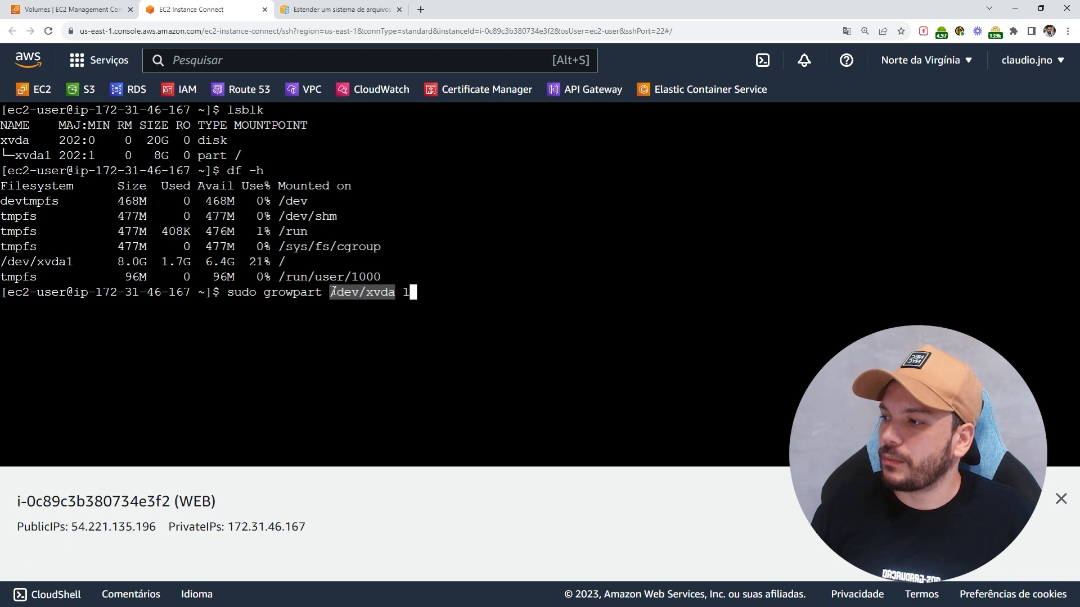
double_click(12, 263)
left_click_drag(2, 140, 29, 140)
left_click(264, 108)
double_click(264, 108)
double_click(15, 140)
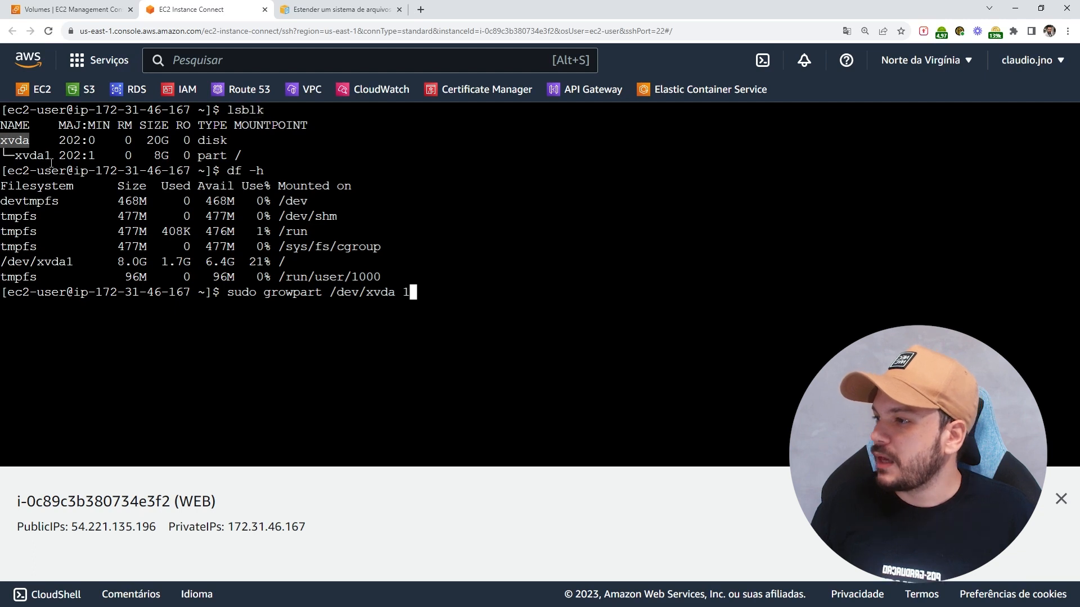
type("1")
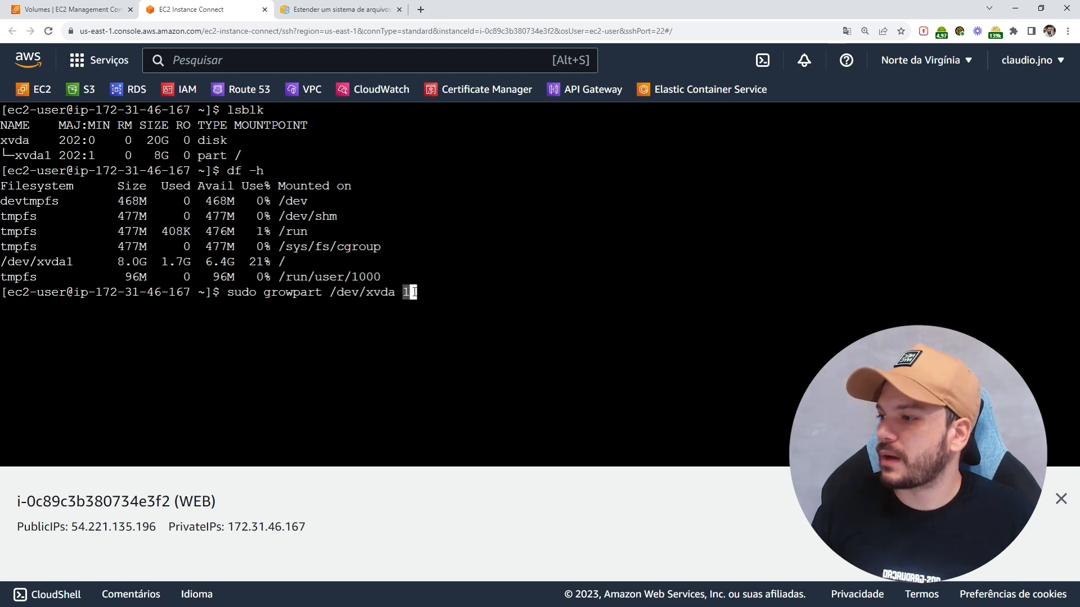
double_click(91, 156)
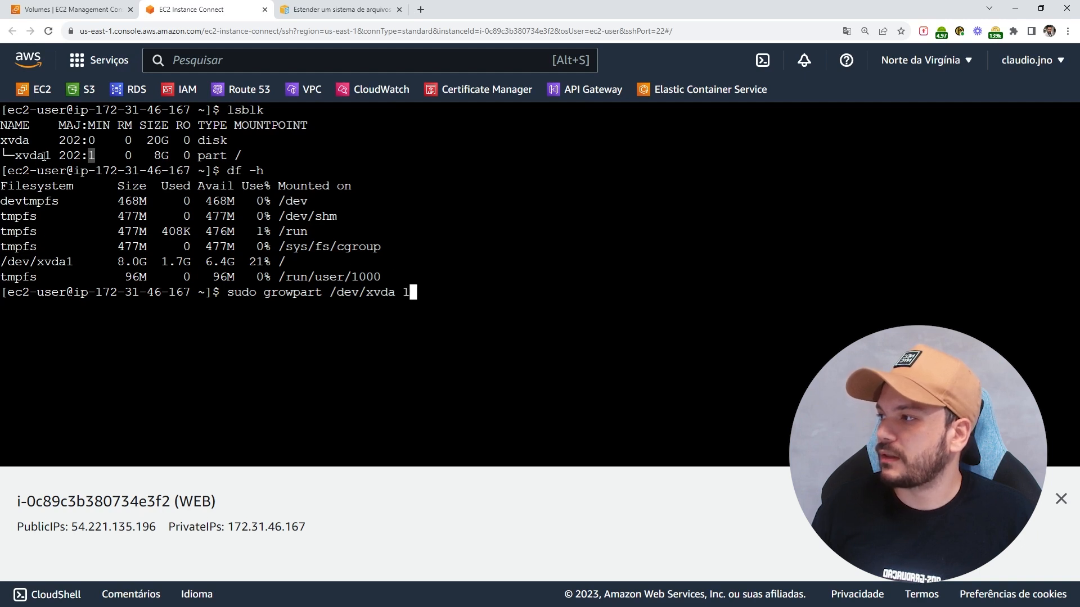
left_click_drag(44, 155, 51, 156)
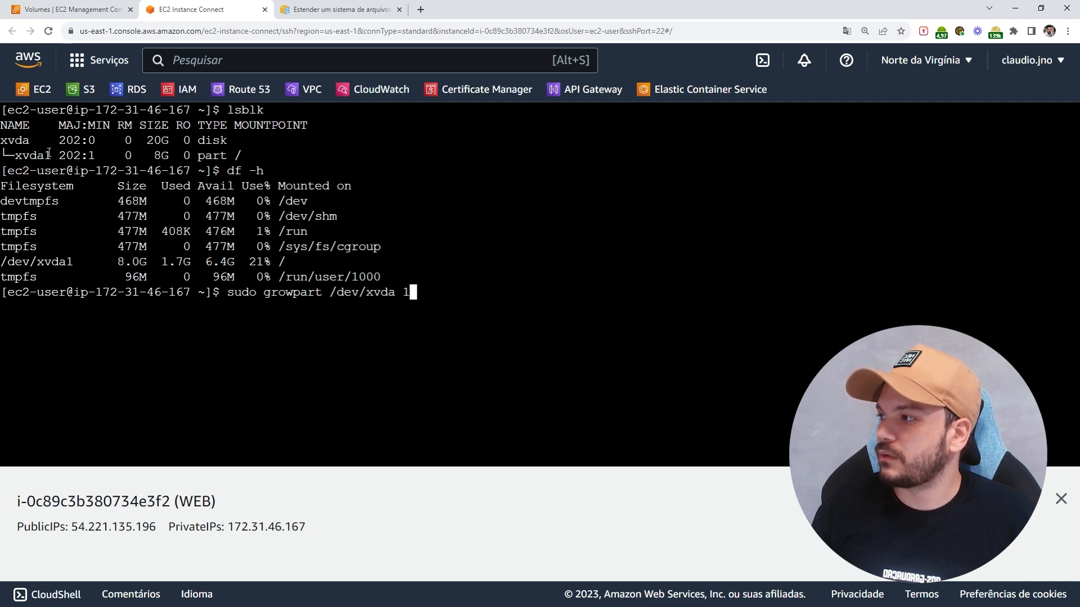
left_click(92, 157)
double_click(88, 155)
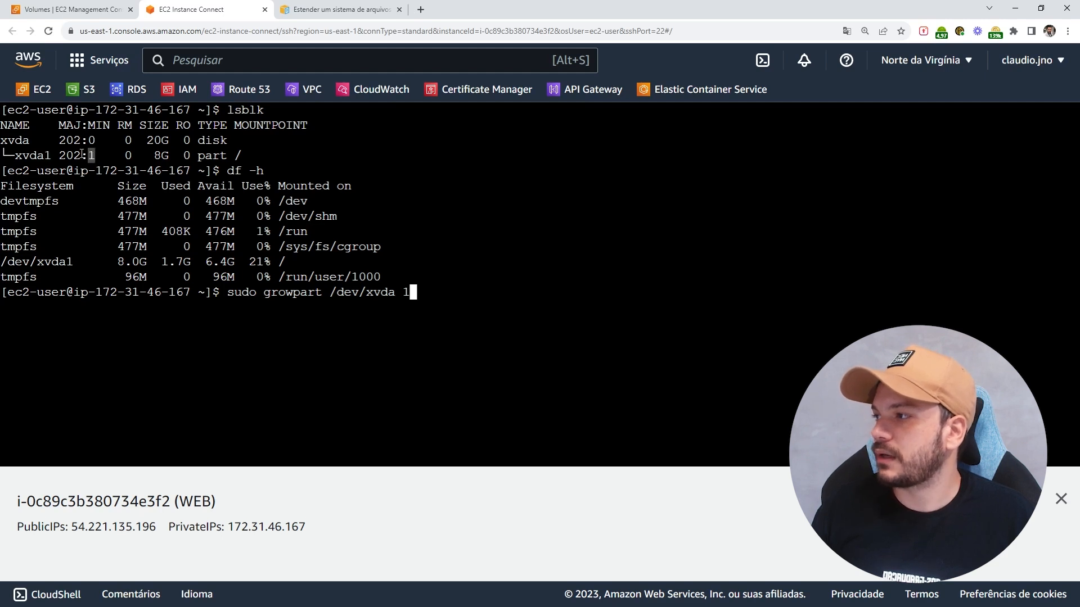
key("Return")
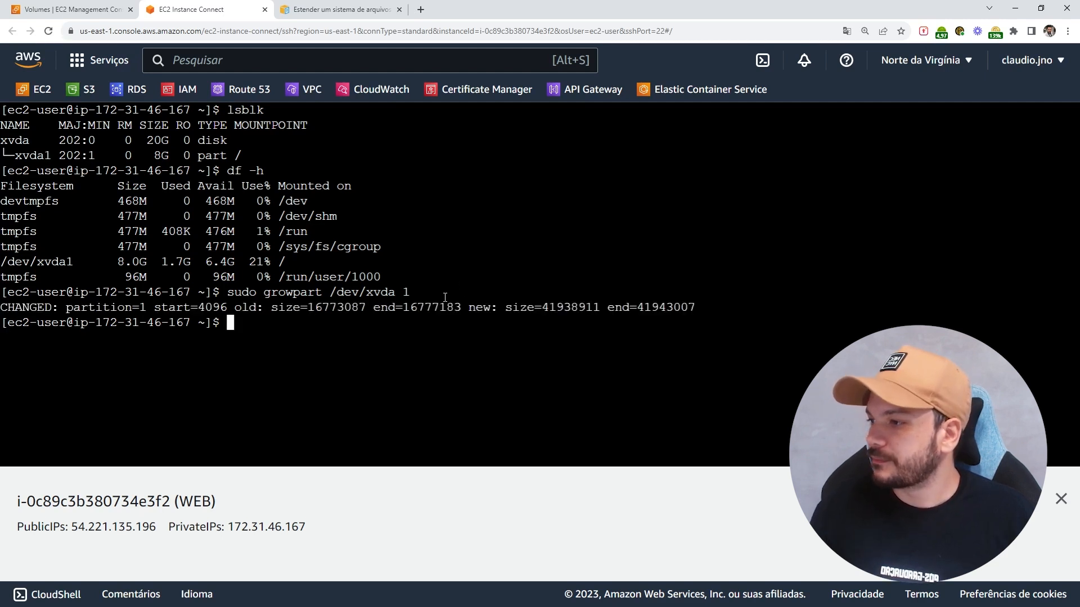
Step: Examine the growpart output and rerun lsblk to check the size of partition xvda1
left_click_drag(692, 309, 22, 308)
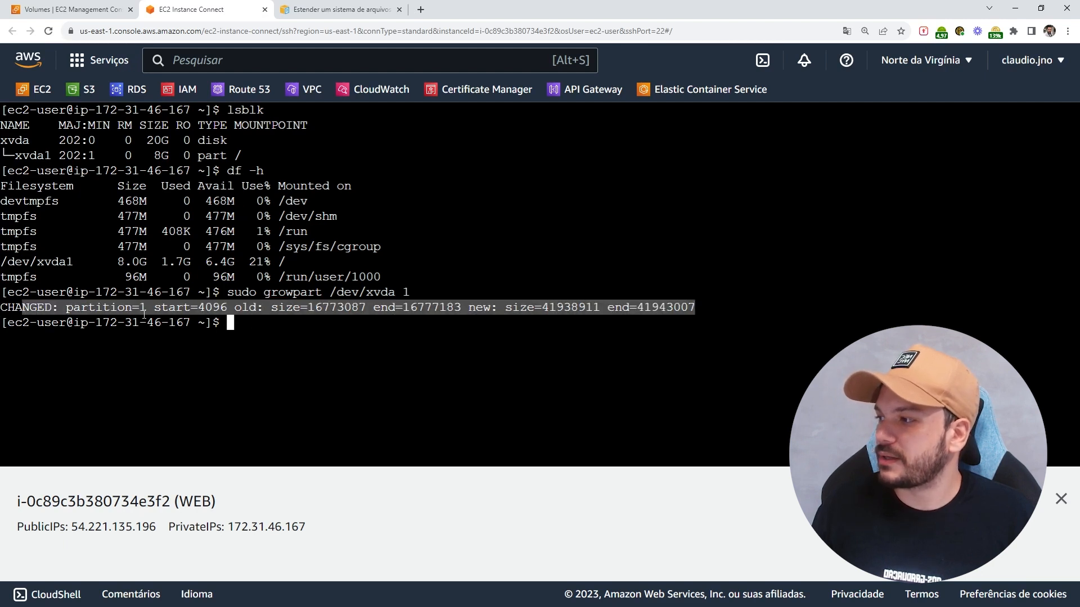
double_click(144, 307)
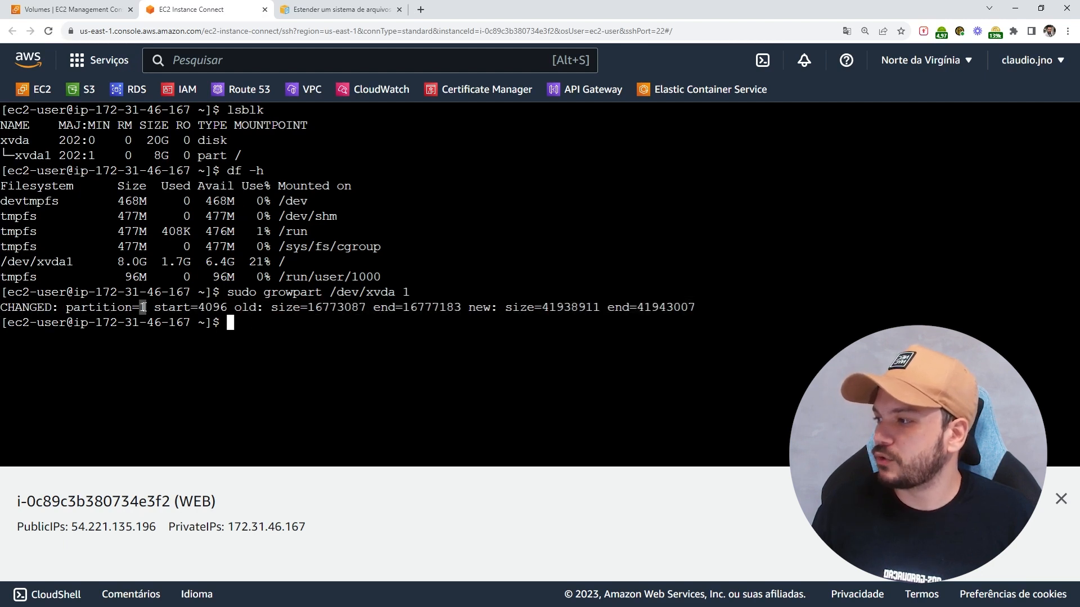
left_click(271, 331)
key("Up")
key("Up")
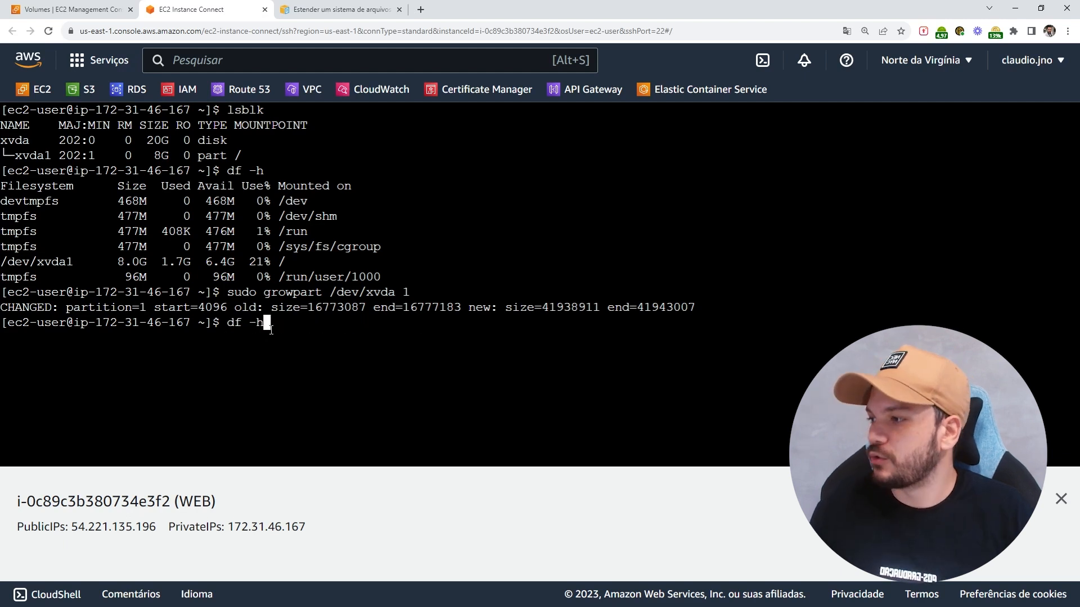
key("Up")
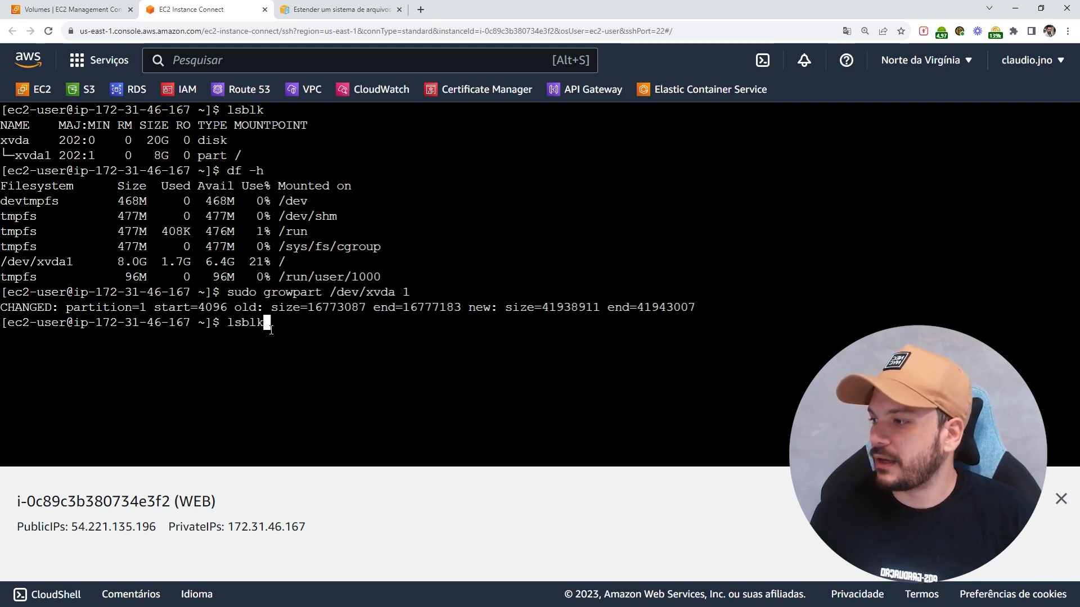
key("Return")
left_click_drag(168, 369, 153, 367)
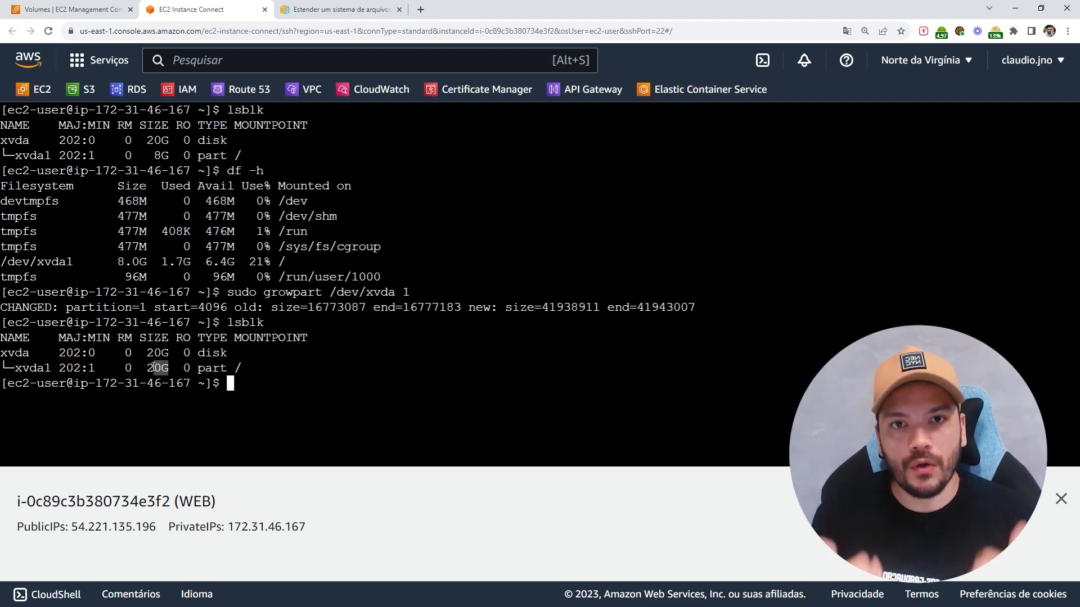
Step: Clear the terminal and run df -h to check the size of the /dev/xvda1 file system
left_click(228, 393)
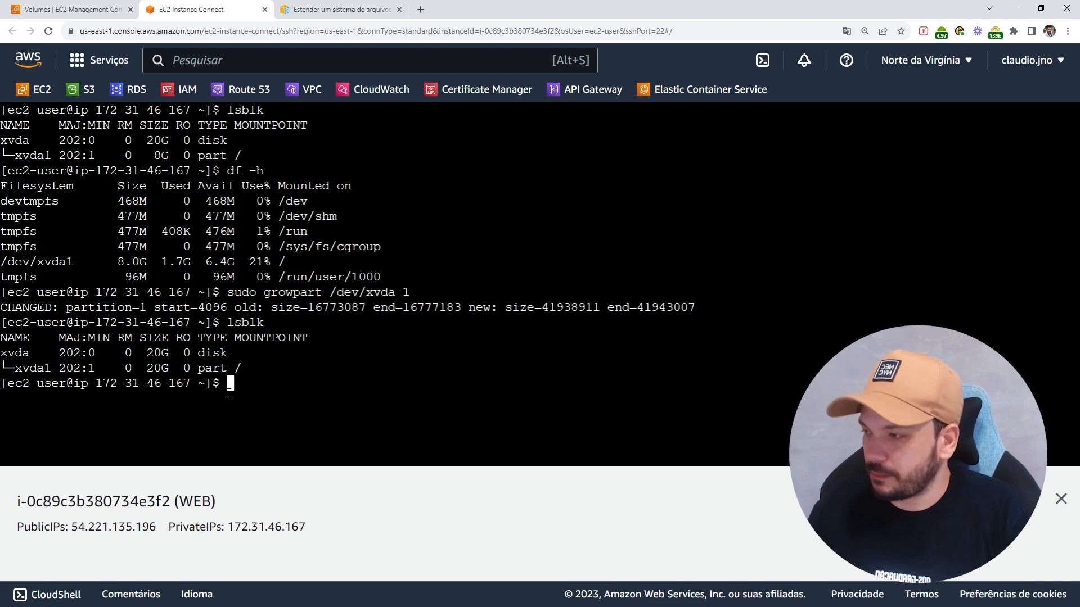
key("ctrl+l")
type("df -")
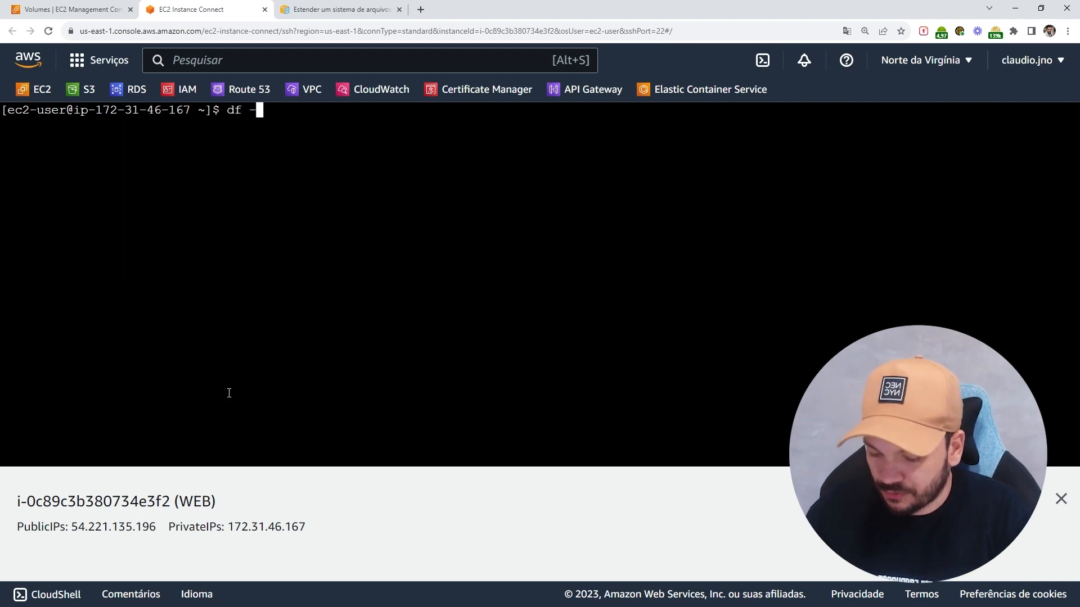
type("h")
key("Return")
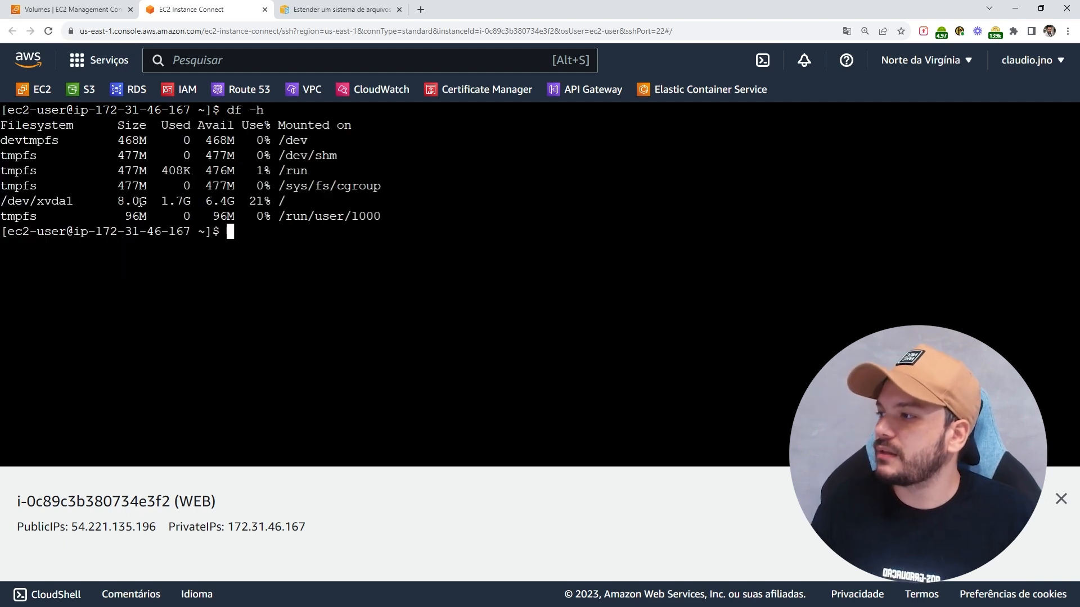
left_click_drag(140, 203, 124, 200)
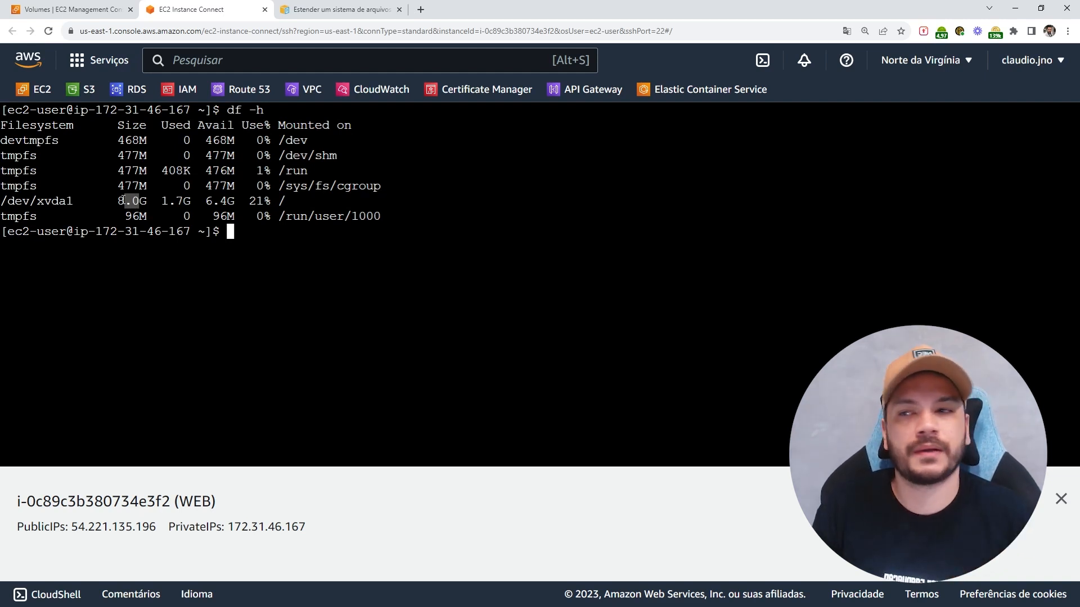
Step: Read the AWS documentation's growpart troubleshooting tips, the lsblk partition check and the step on identifying the file system type
left_click(302, 10)
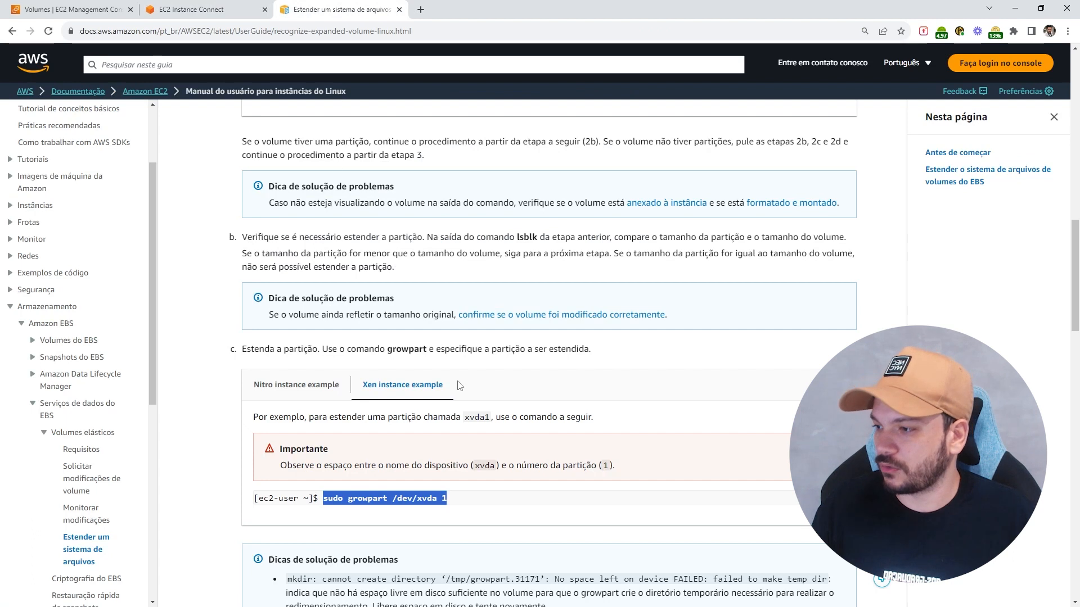
scroll(475, 392, "down", 3)
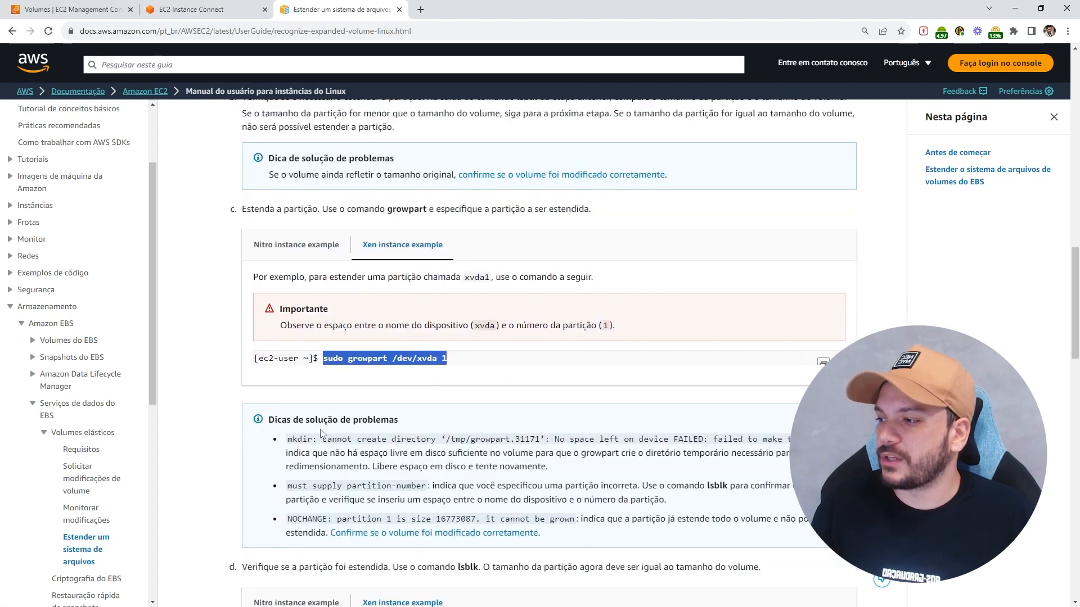
double_click(298, 420)
left_click_drag(369, 416, 432, 421)
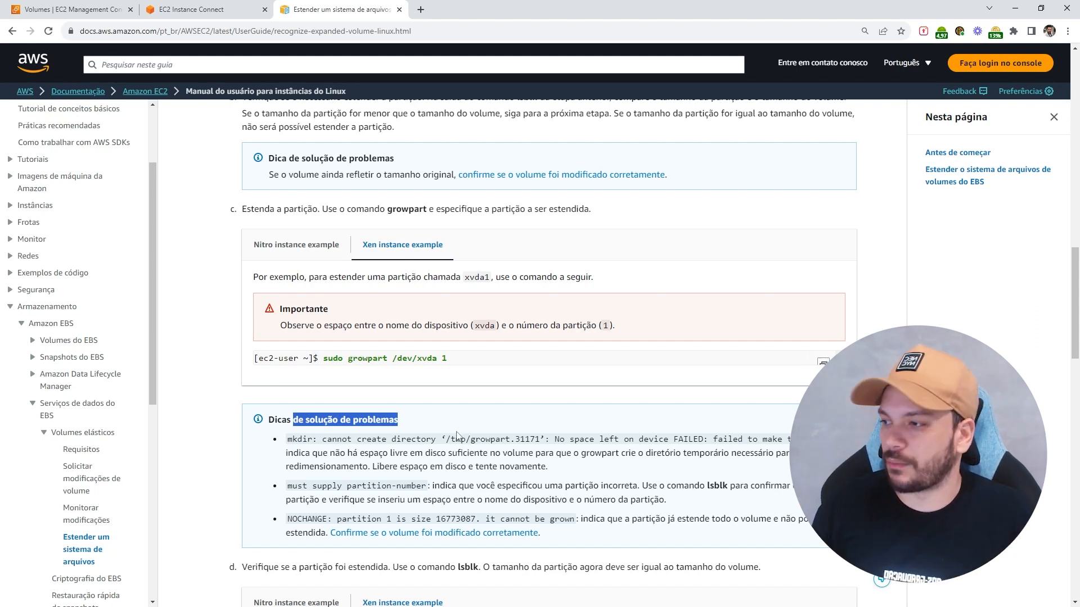
scroll(449, 375, "down", 5)
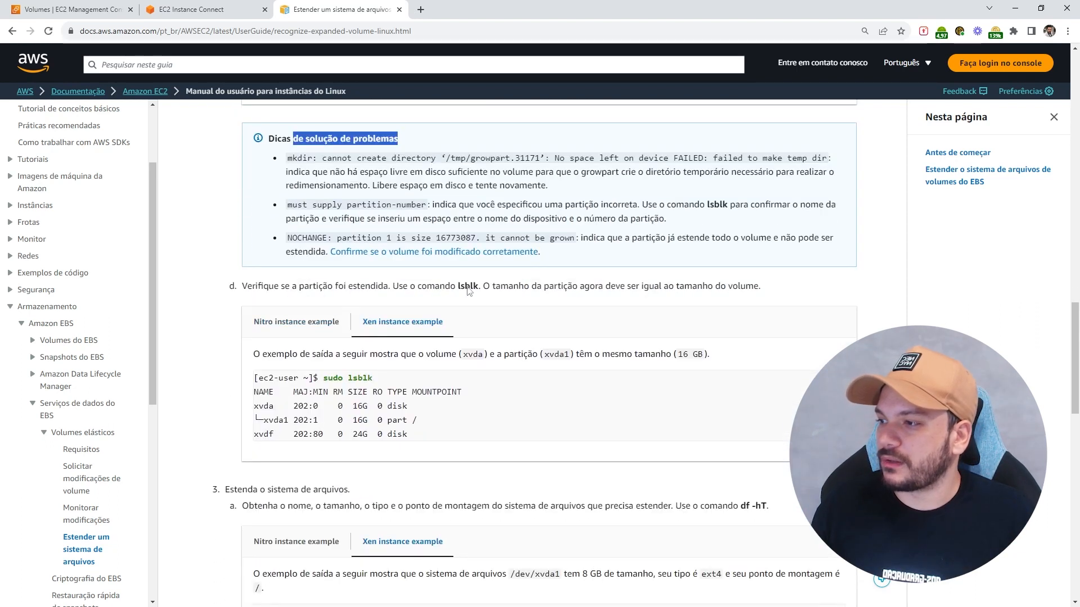
left_click_drag(476, 286, 451, 288)
left_click_drag(408, 434, 353, 435)
scroll(353, 434, "down", 3)
left_click_drag(349, 321, 237, 316)
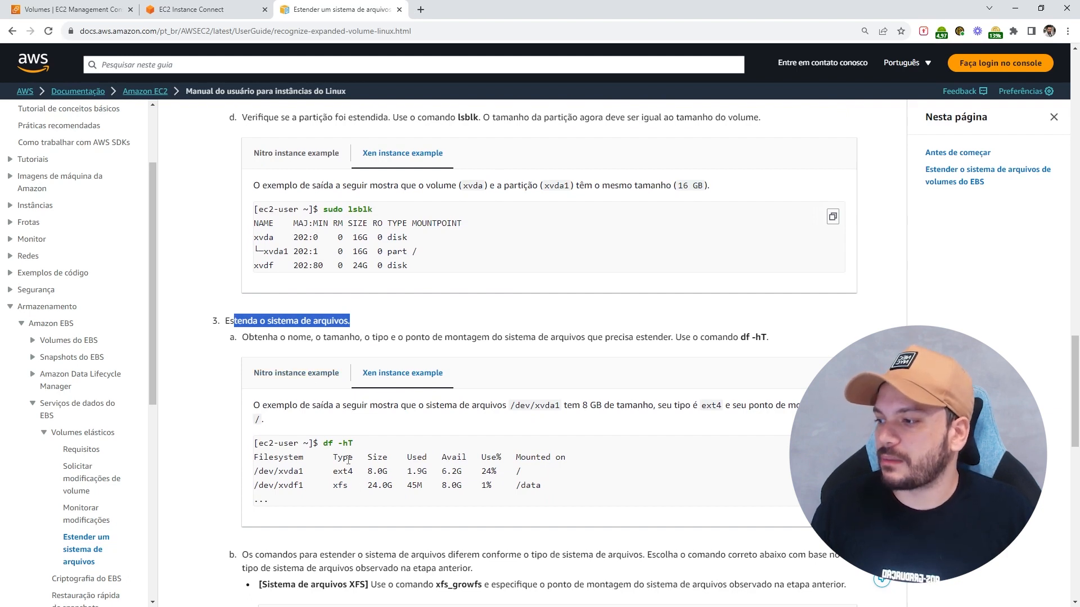
left_click_drag(338, 458, 352, 457)
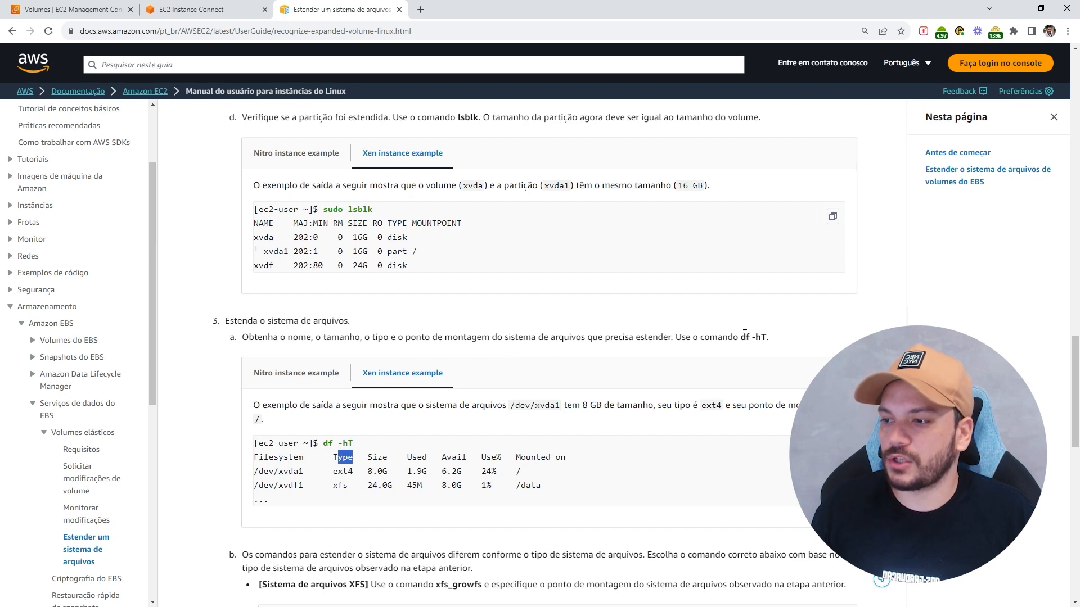
Step: Copy df -hT from the documentation, run it in the WEB instance's terminal and check the file system type of /dev/xvda1
left_click_drag(742, 337, 766, 338)
key("ctrl+c")
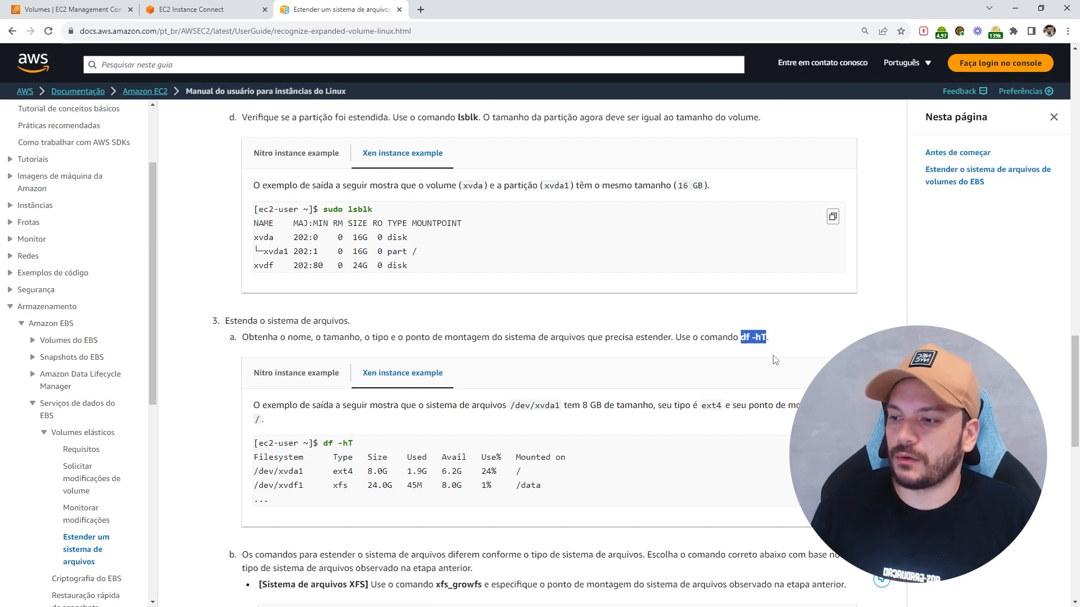
left_click(225, 10)
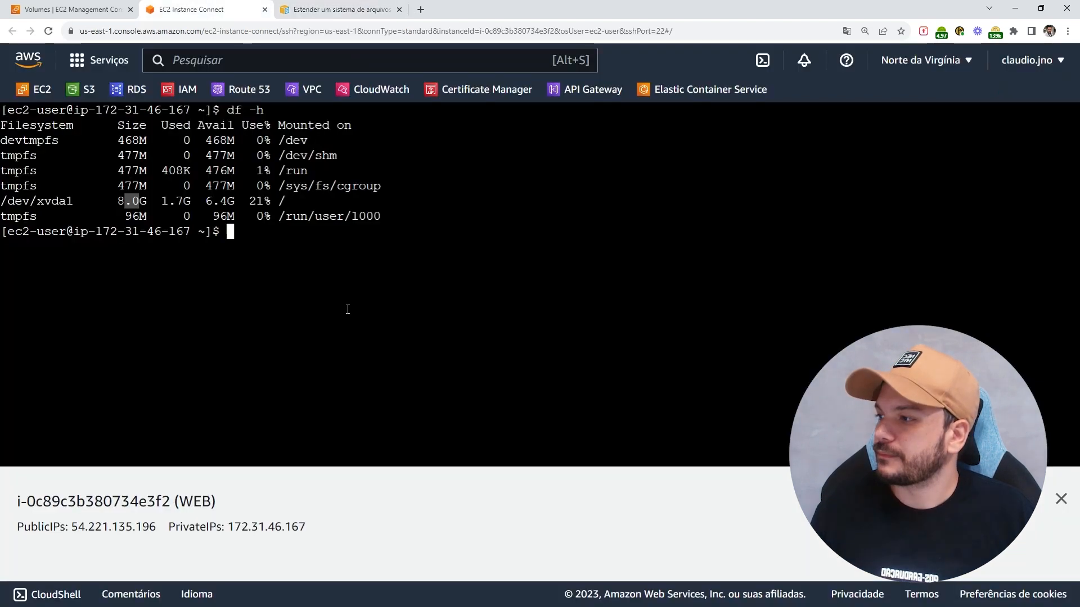
right_click(348, 310)
left_click(368, 358)
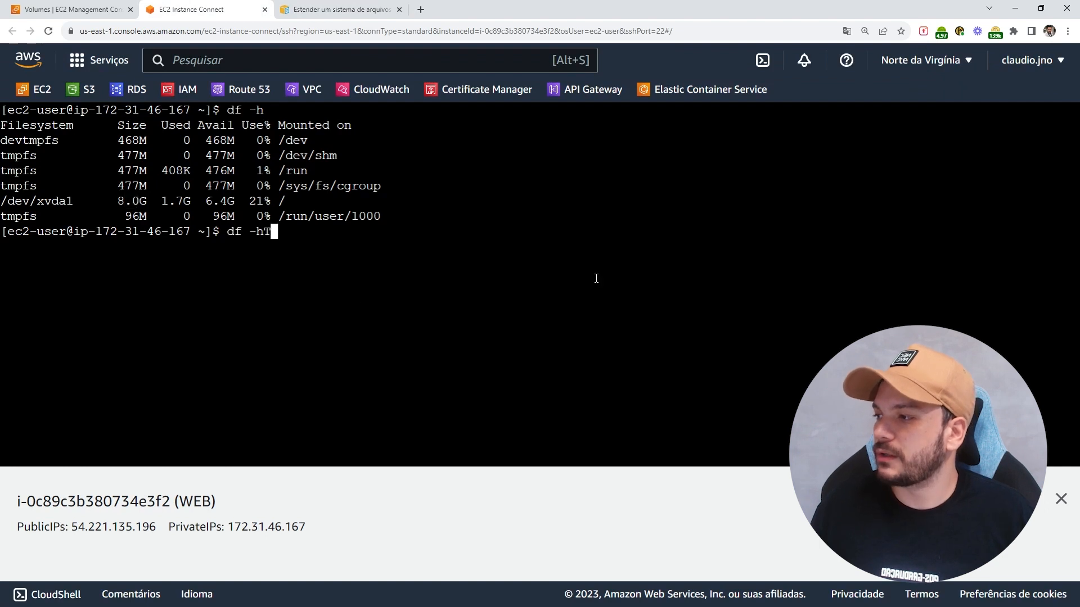
key("Return")
left_click_drag(110, 247, 134, 249)
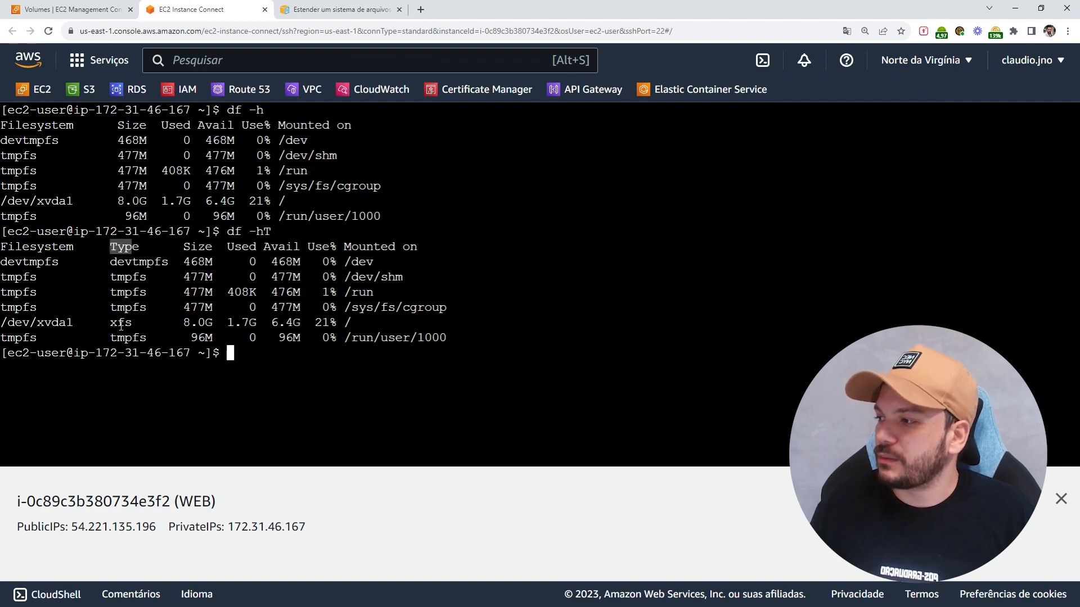
left_click_drag(112, 323, 133, 322)
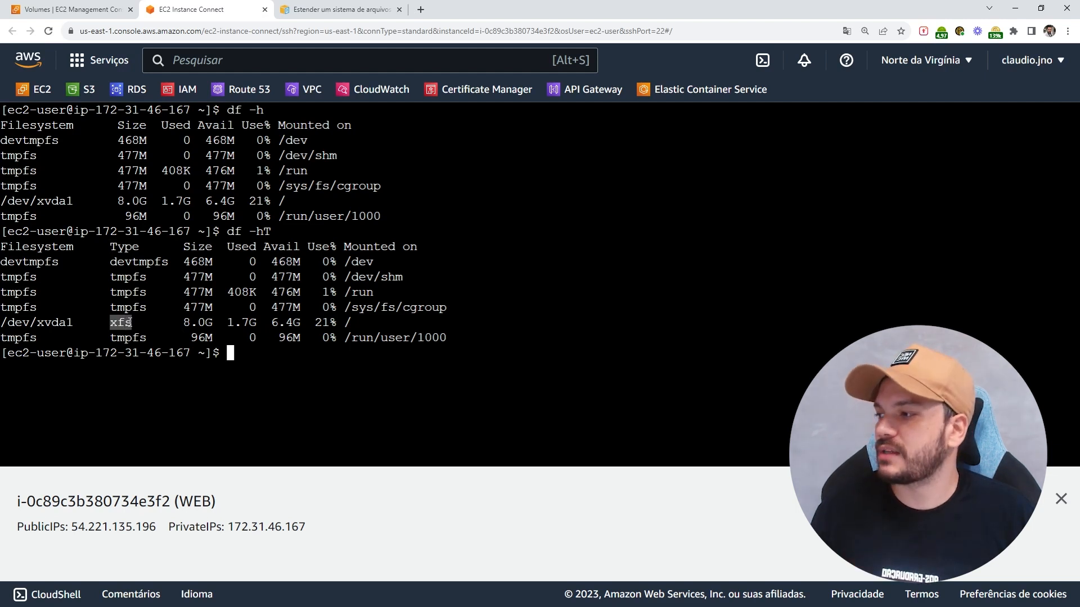
Step: Return to the AWS documentation and read how to choose the extension command by file system type, including xfs_growfs for XFS
left_click(337, 10)
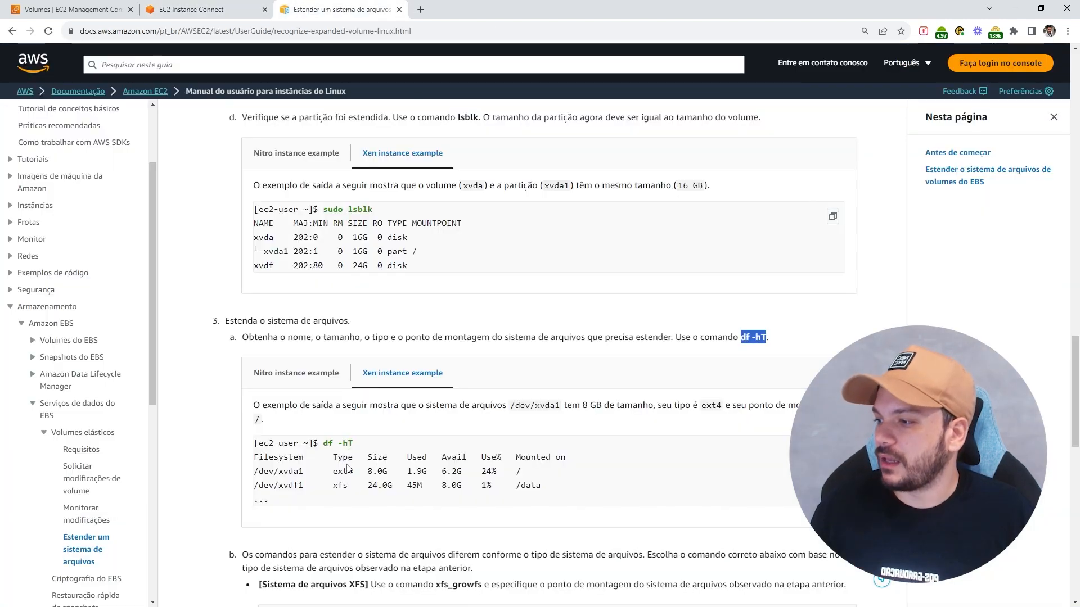
left_click_drag(332, 472, 352, 473)
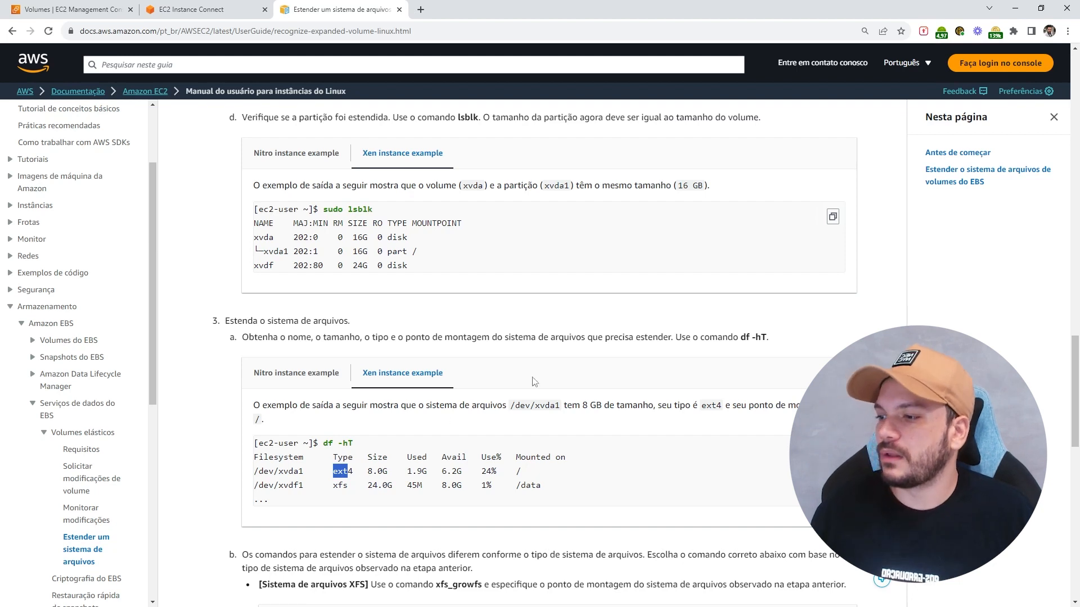
scroll(558, 374, "down", 2)
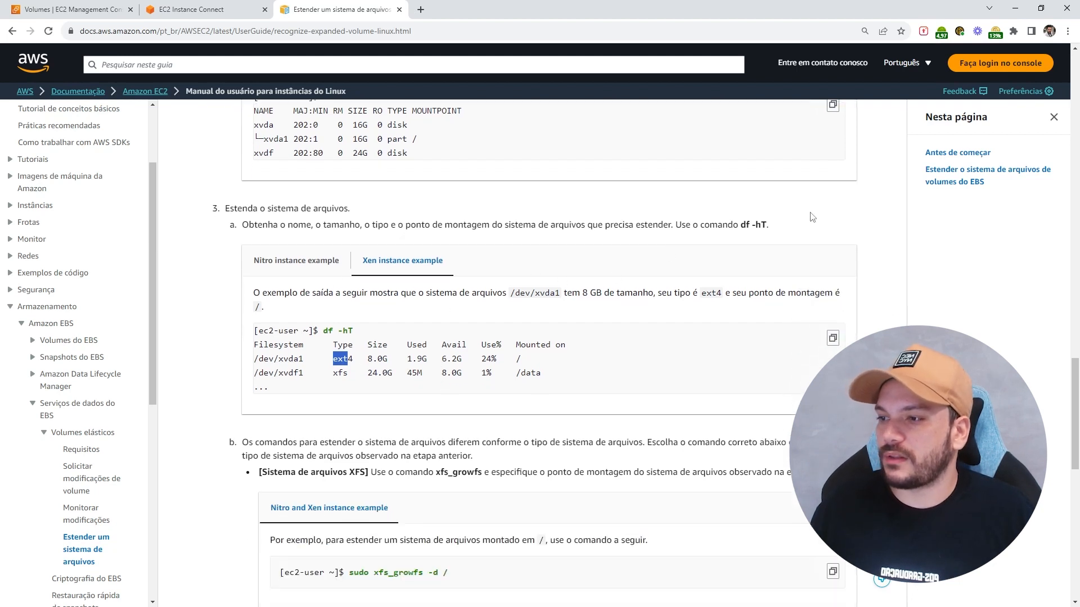
scroll(392, 355, "down", 2)
left_click_drag(239, 331, 552, 359)
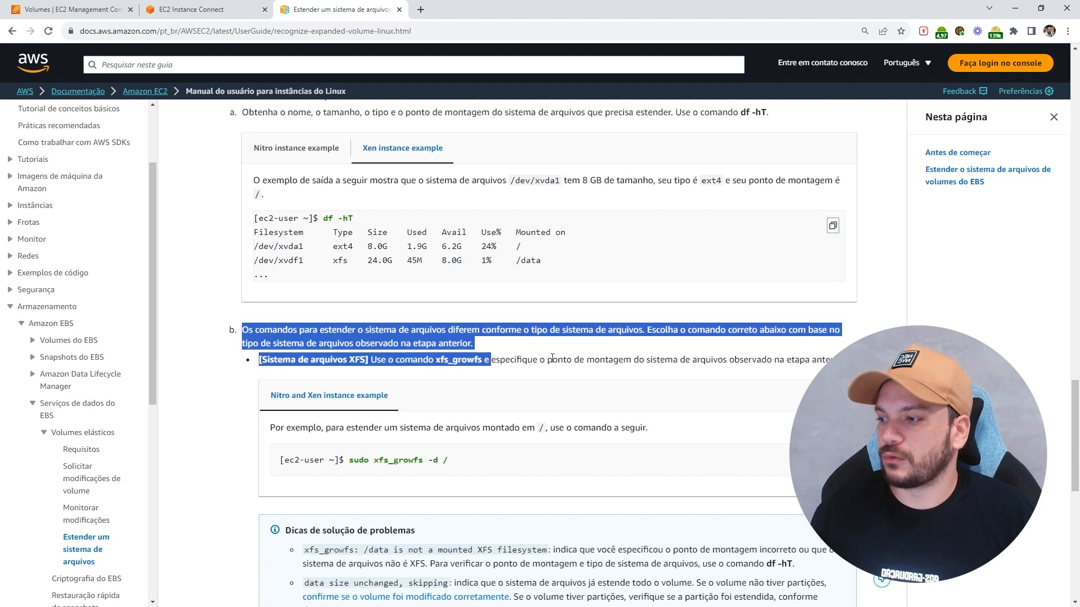
Step: Read the documentation's xfs_growfs example for XFS file systems and the resize2fs example for Ext4 file systems
left_click(331, 363)
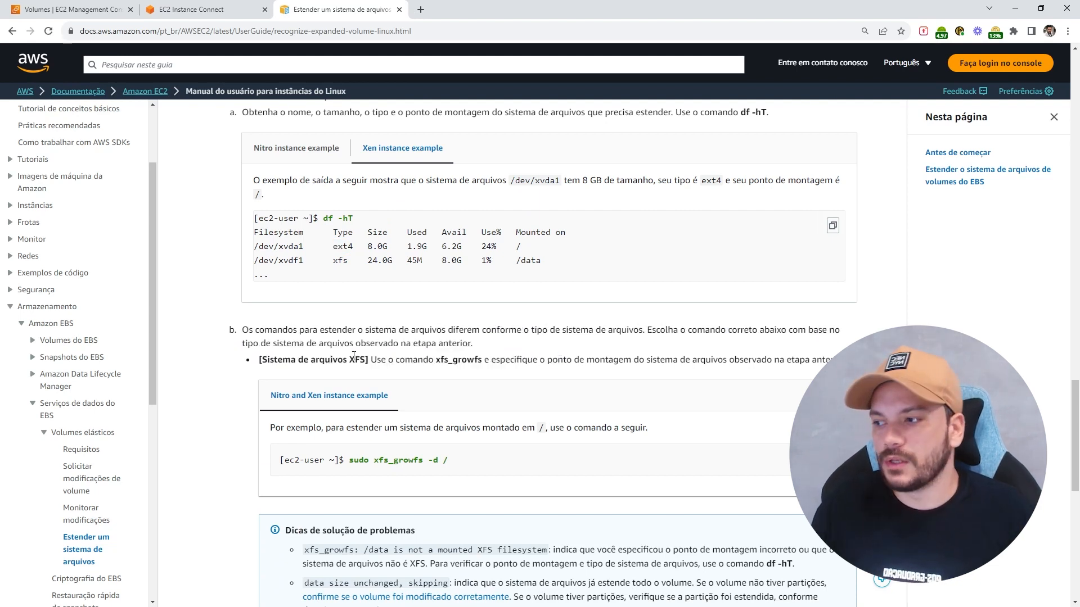
left_click_drag(439, 360, 473, 359)
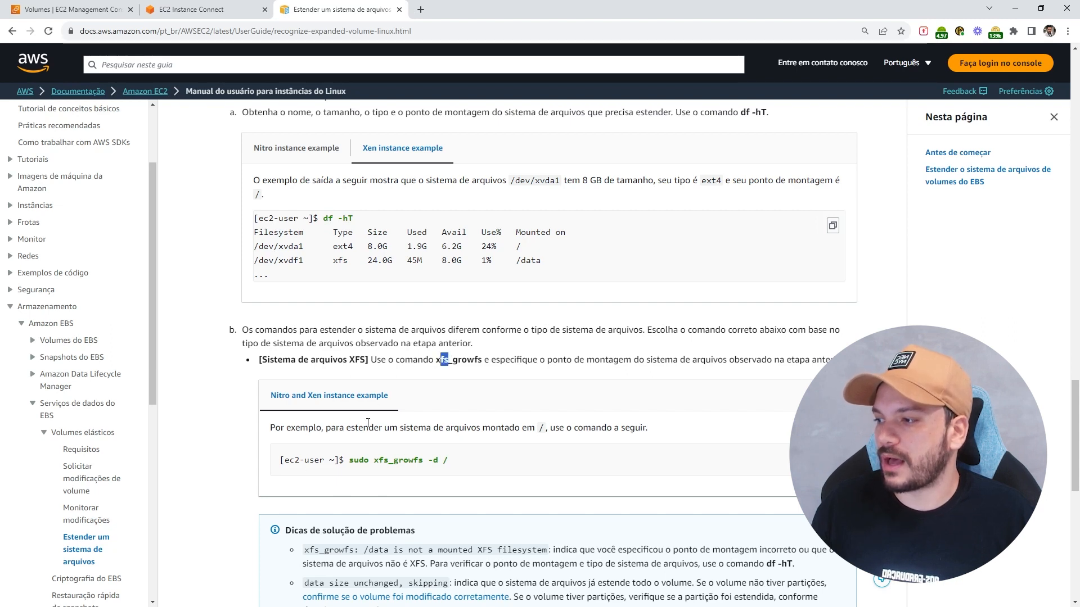
scroll(368, 422, "down", 1)
left_click_drag(474, 412, 351, 404)
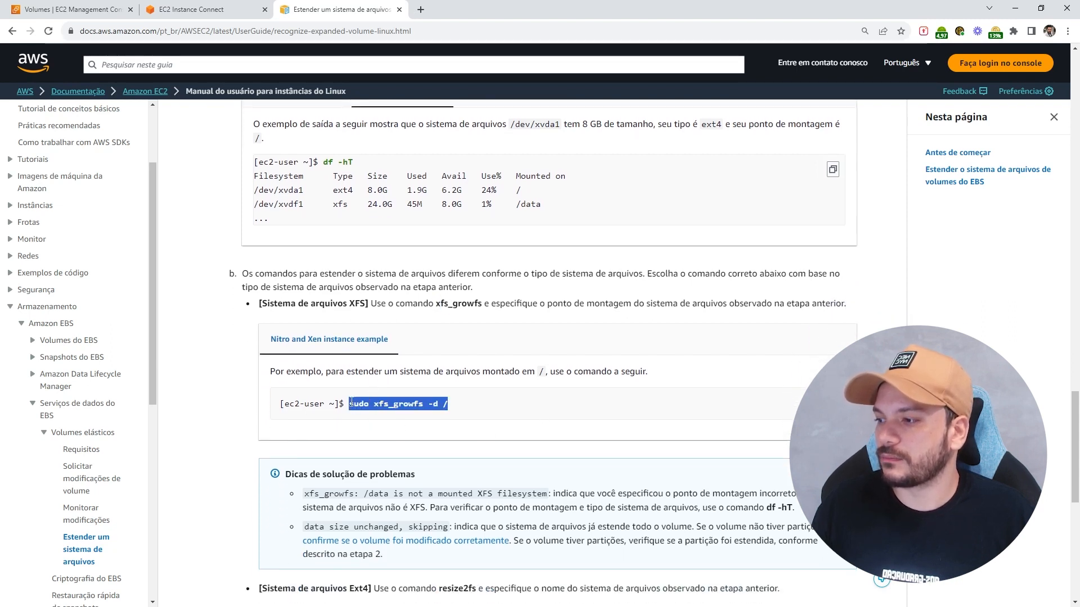
scroll(351, 393, "down", 4)
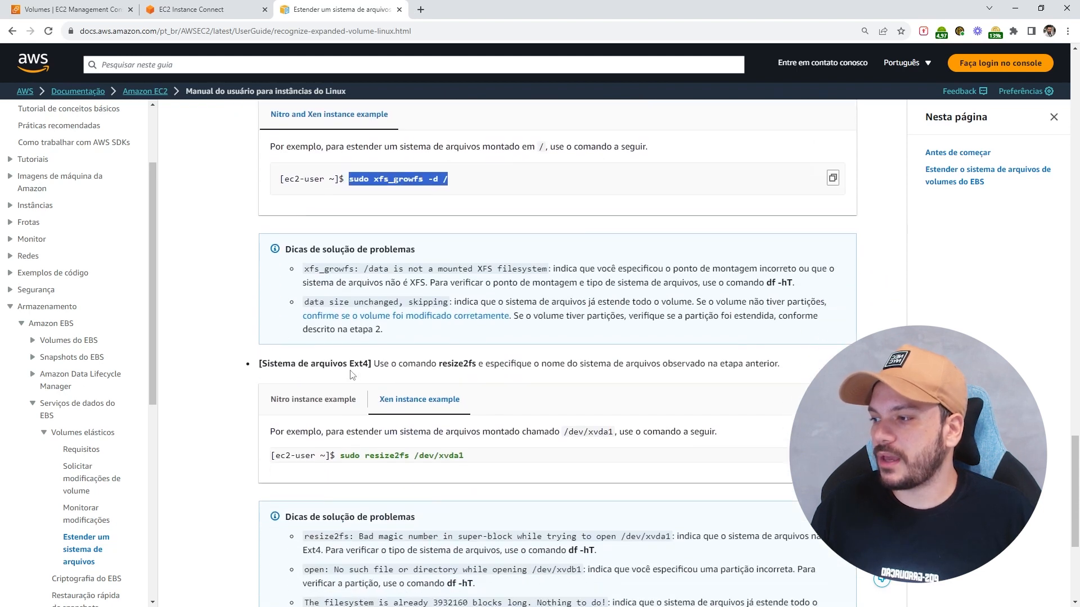
left_click_drag(350, 365, 368, 365)
left_click_drag(478, 456, 341, 457)
left_click(392, 457)
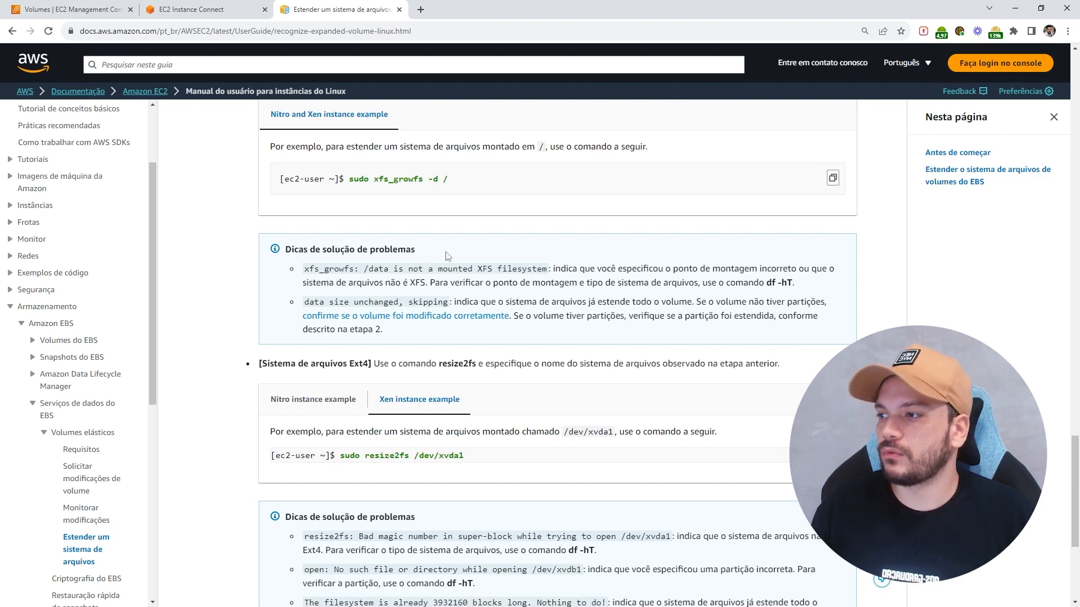
Step: Copy sudo xfs_growfs -d / from the documentation, run it in the WEB instance's terminal and review the data blocks line in its output
left_click_drag(454, 180, 356, 176)
right_click(357, 177)
left_click(387, 186)
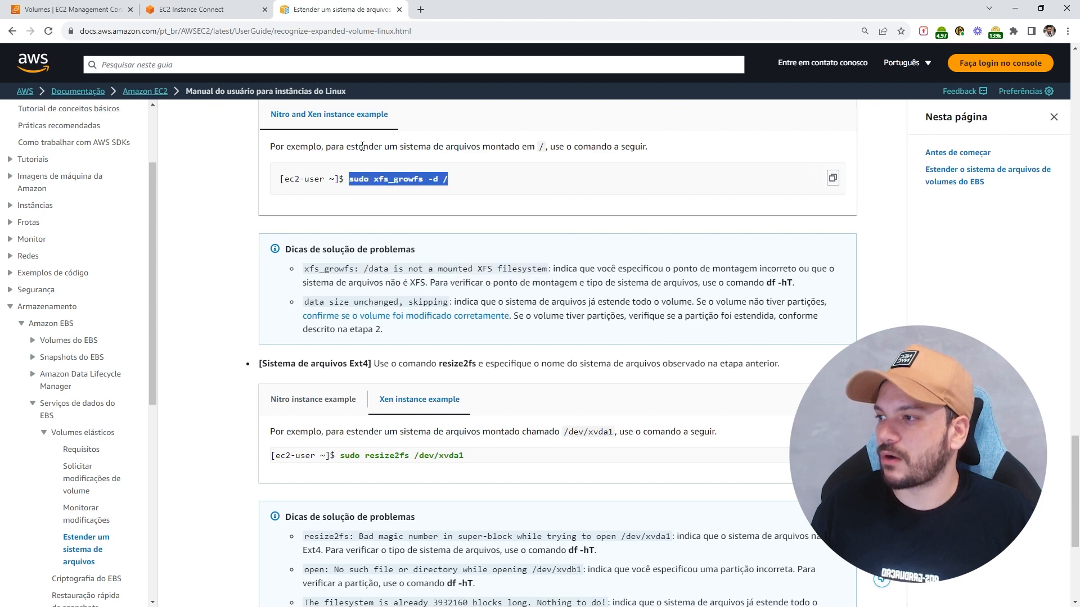
left_click(201, 14)
right_click(482, 379)
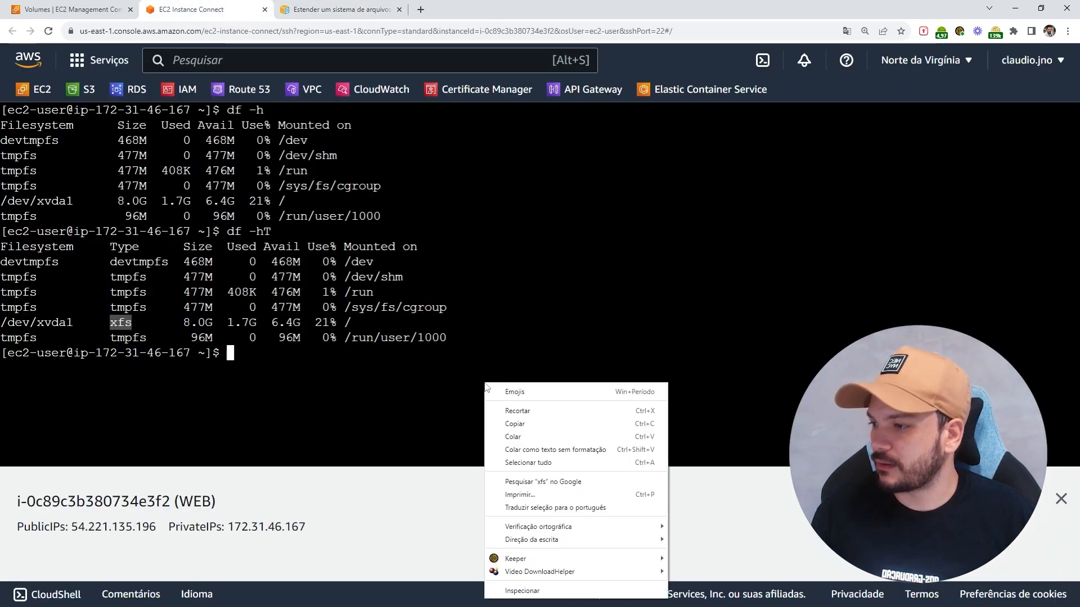
right_click(364, 386)
left_click(394, 473)
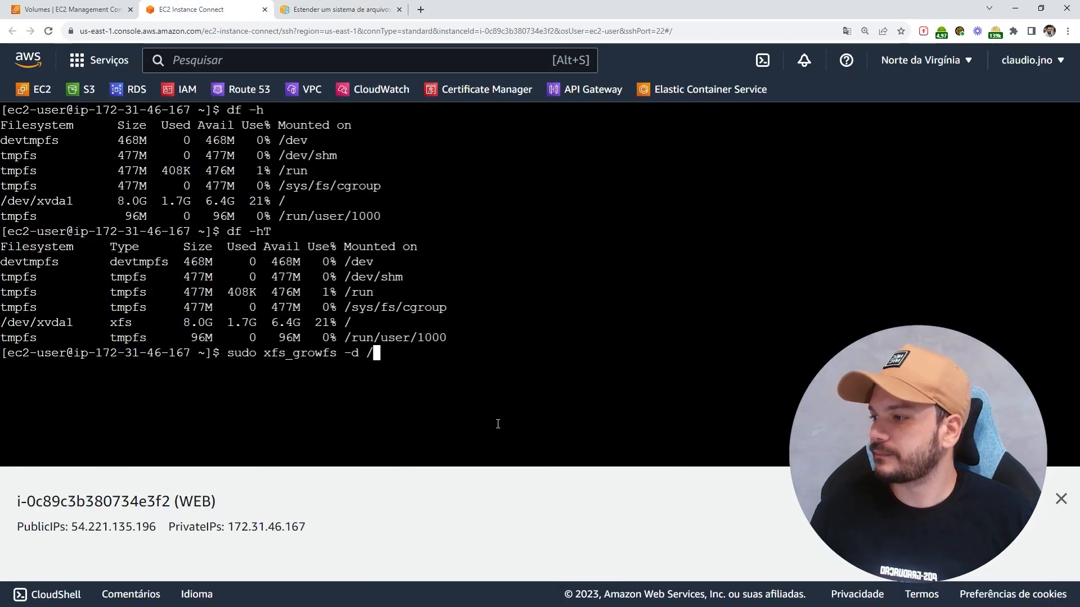
key("Return")
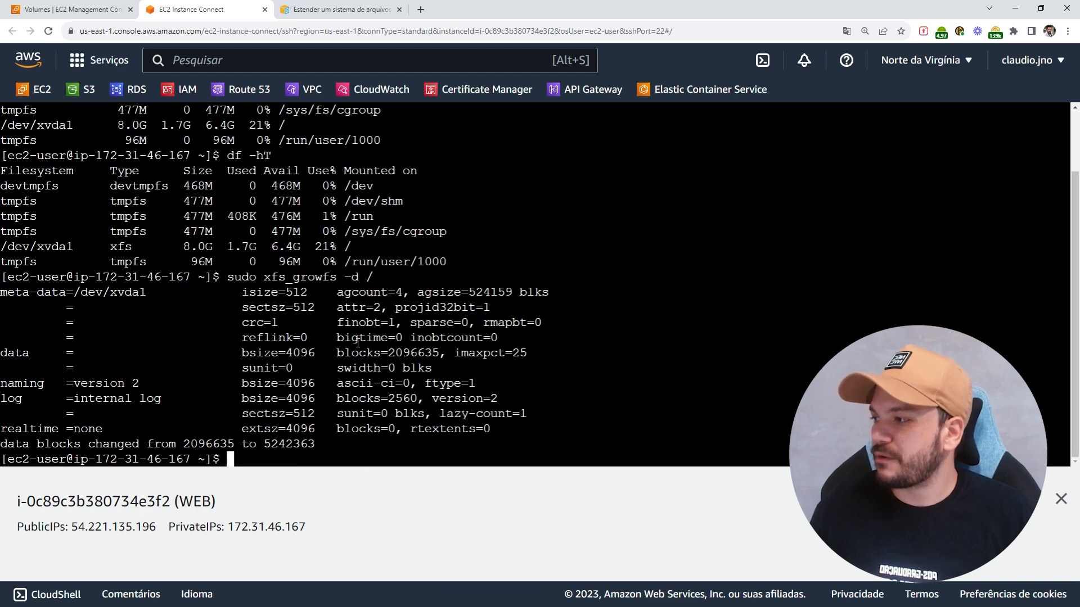
left_click_drag(1, 444, 315, 444)
left_click(272, 460)
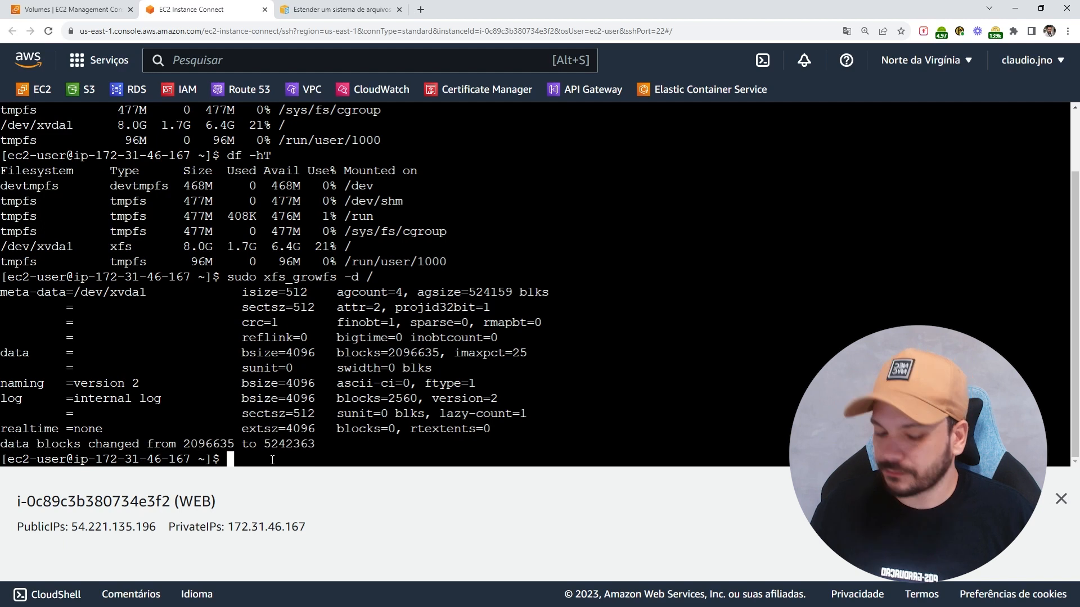
Step: Clear the terminal and rerun df -h to verify the extended /dev/xvda1 file system's size and available space
key("ctrl+l")
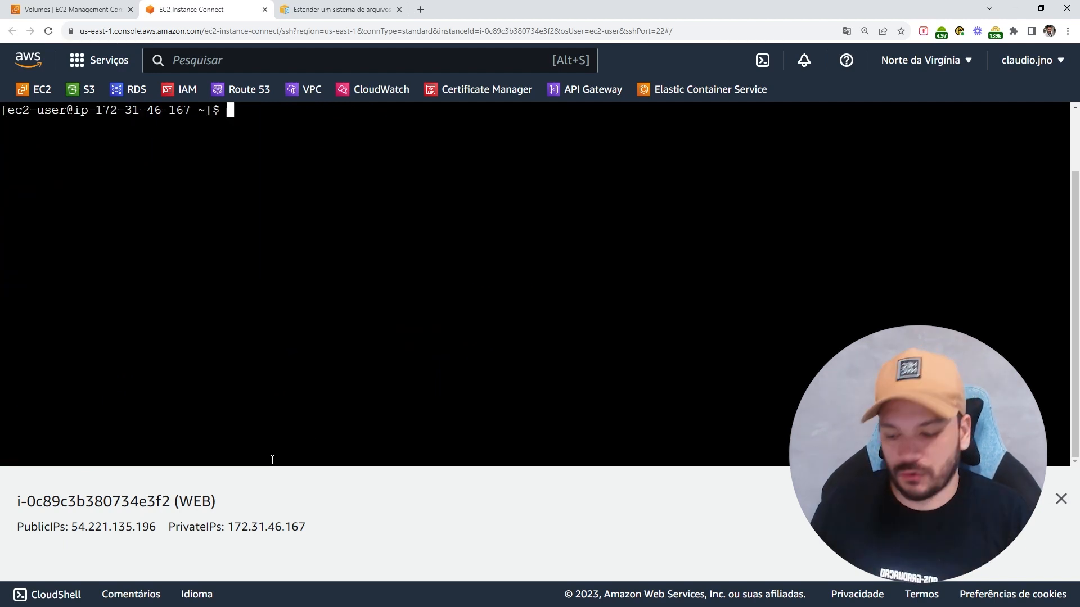
type("df -h")
key("Return")
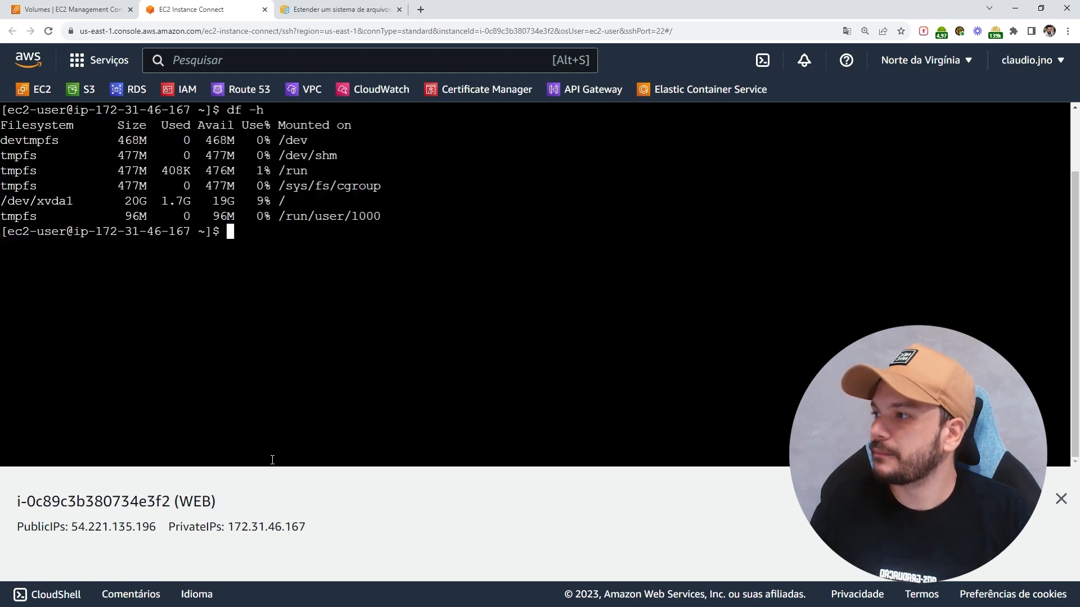
double_click(139, 198)
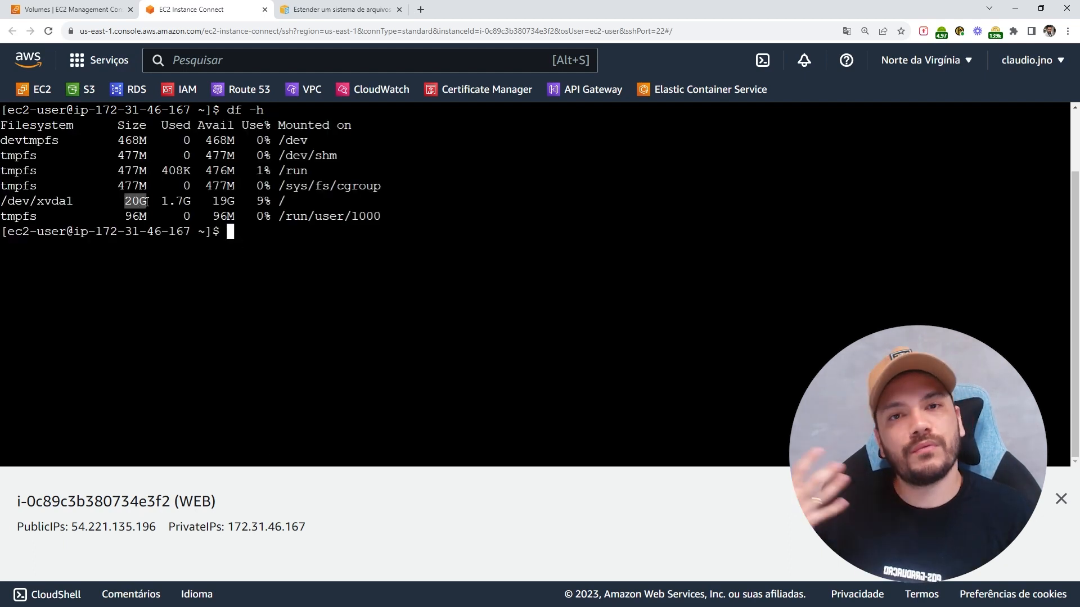
left_click(153, 201)
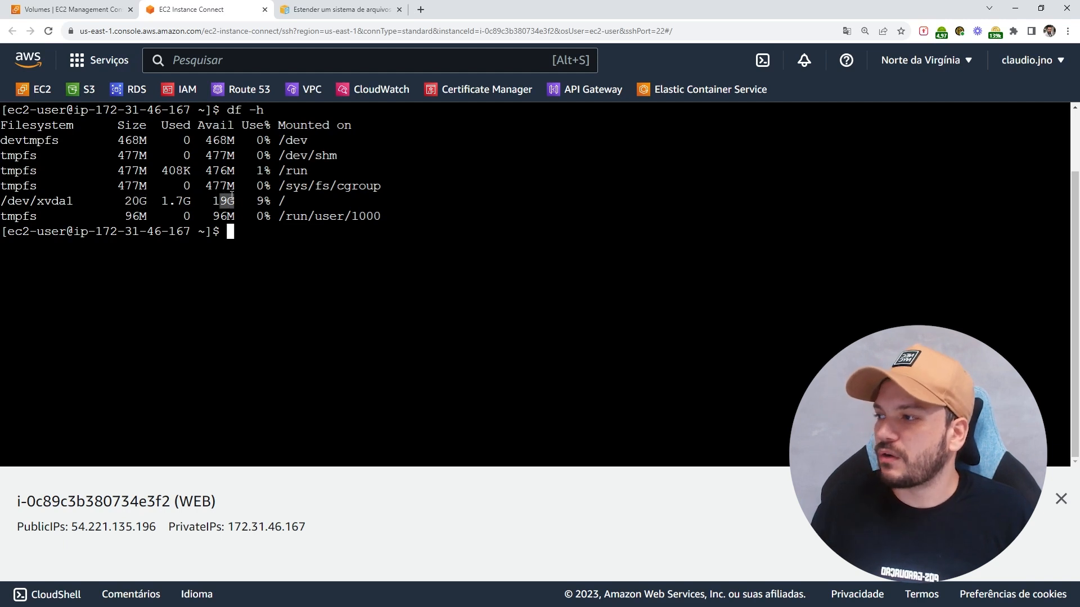